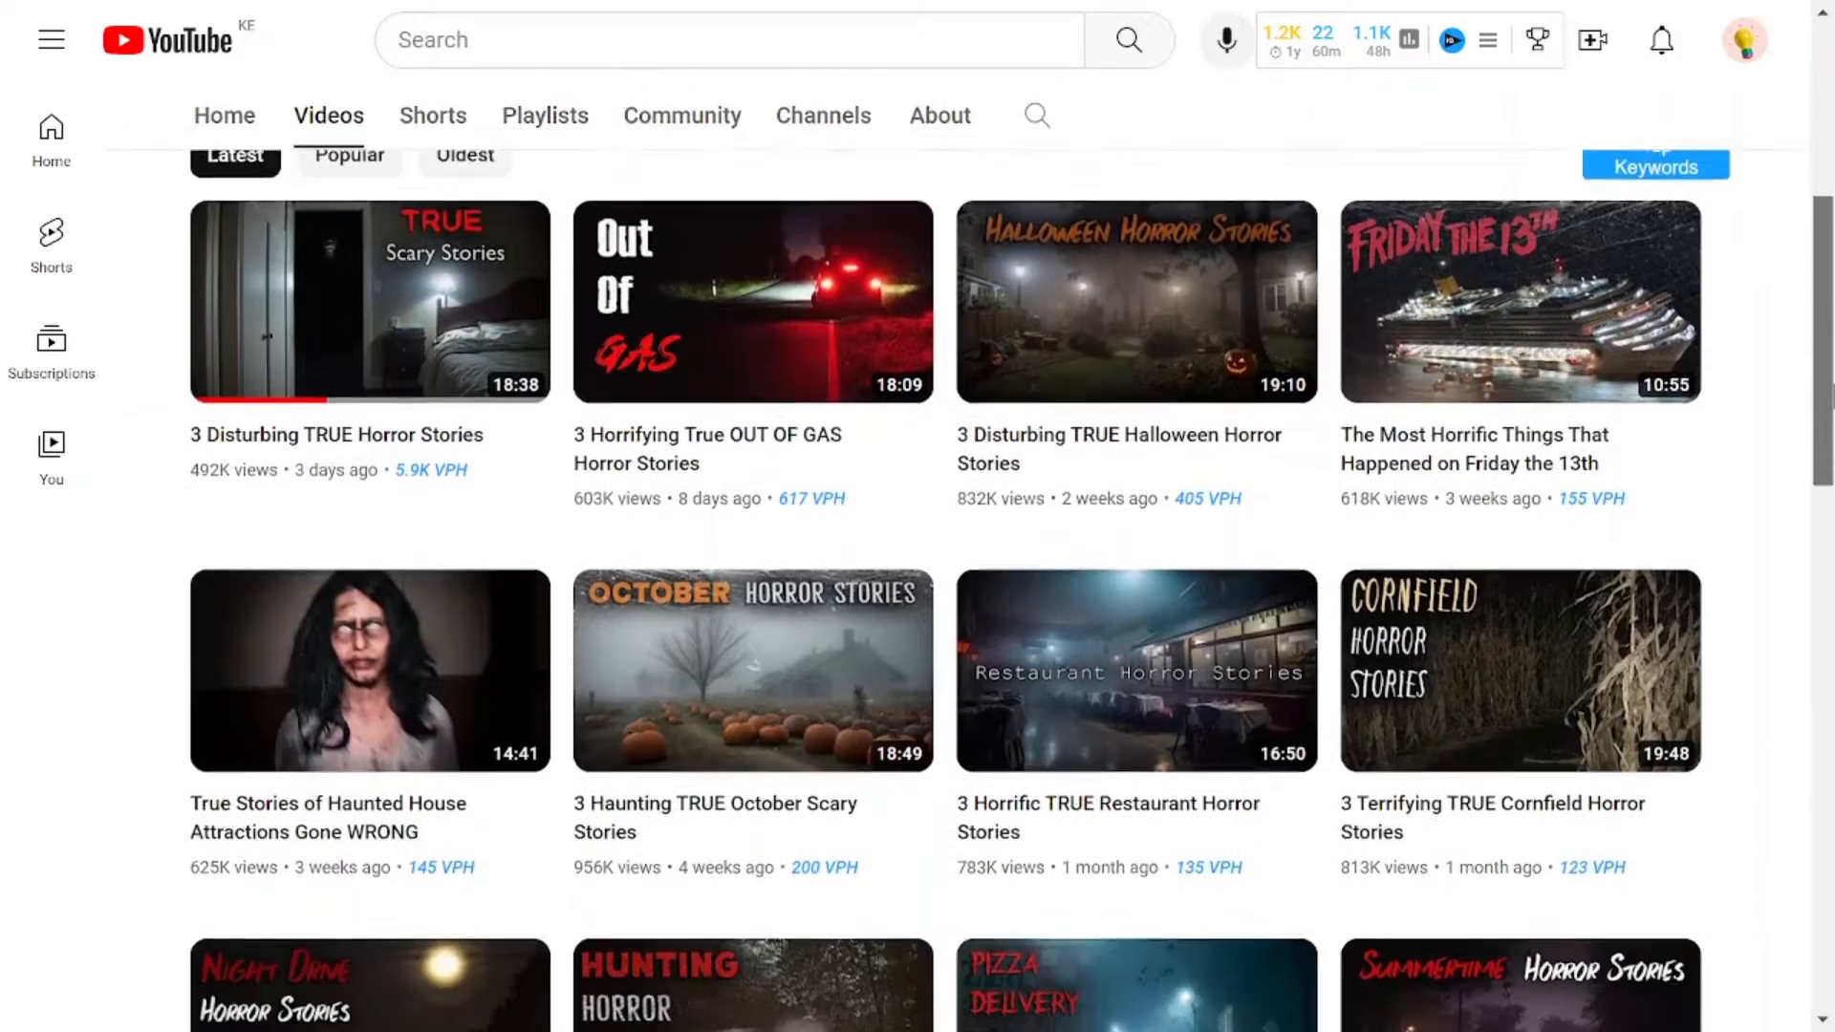
{"action": "scroll", "coordinate": [947, 573], "scroll_direction": "down", "scroll_amount": 7}
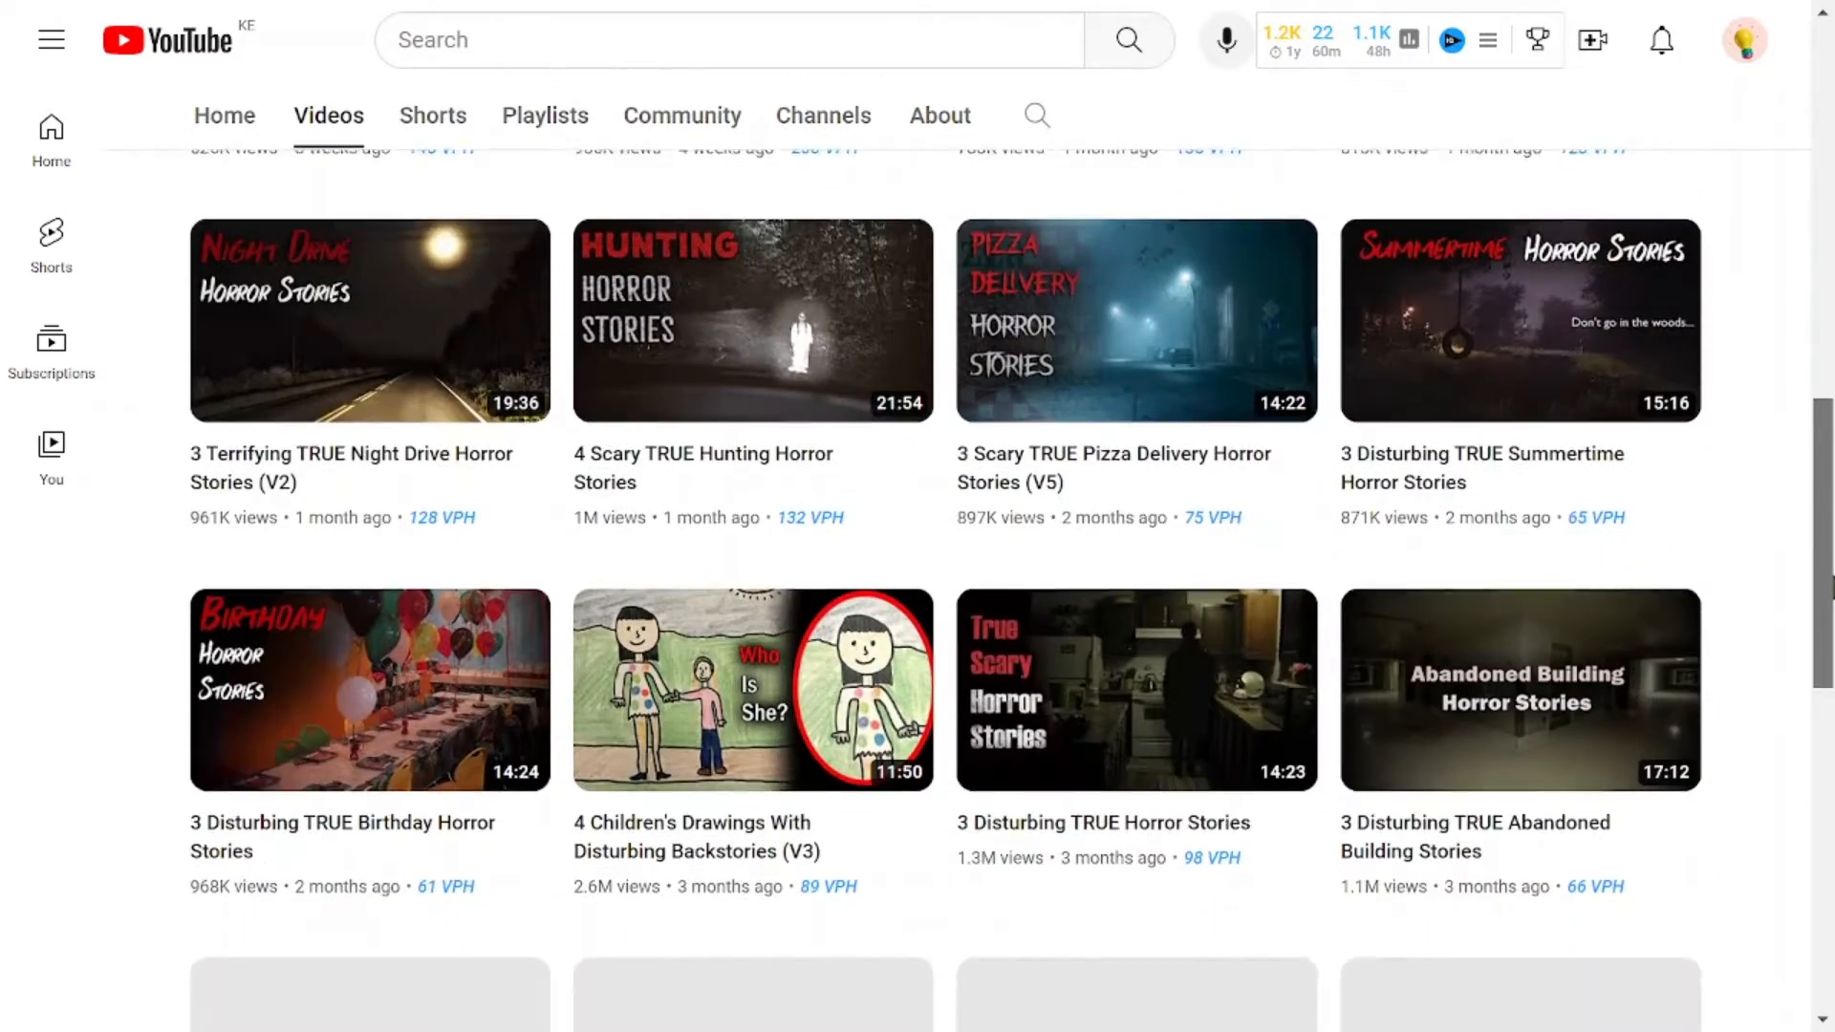
{"action": "scroll", "coordinate": [946, 574], "scroll_direction": "down", "scroll_amount": 2}
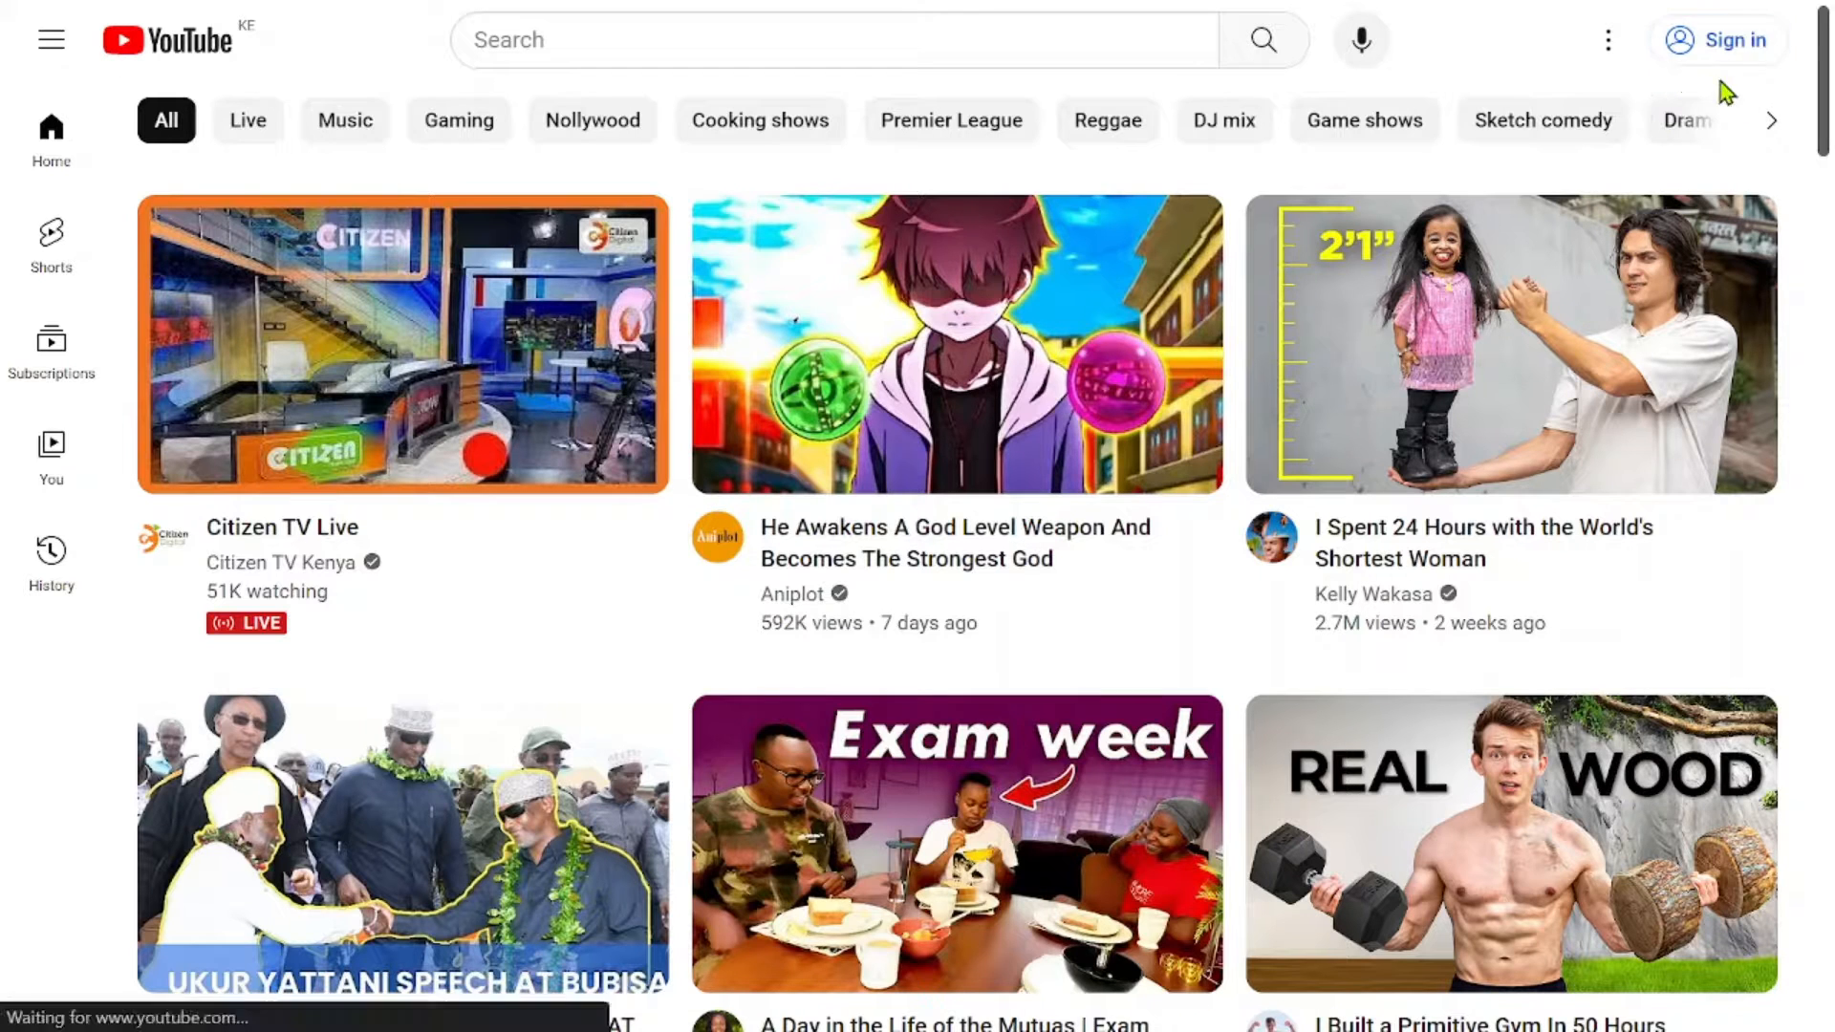
- Sign in to YouTube with the Google account's email and password
{"action": "left_click", "coordinate": [1715, 43]}
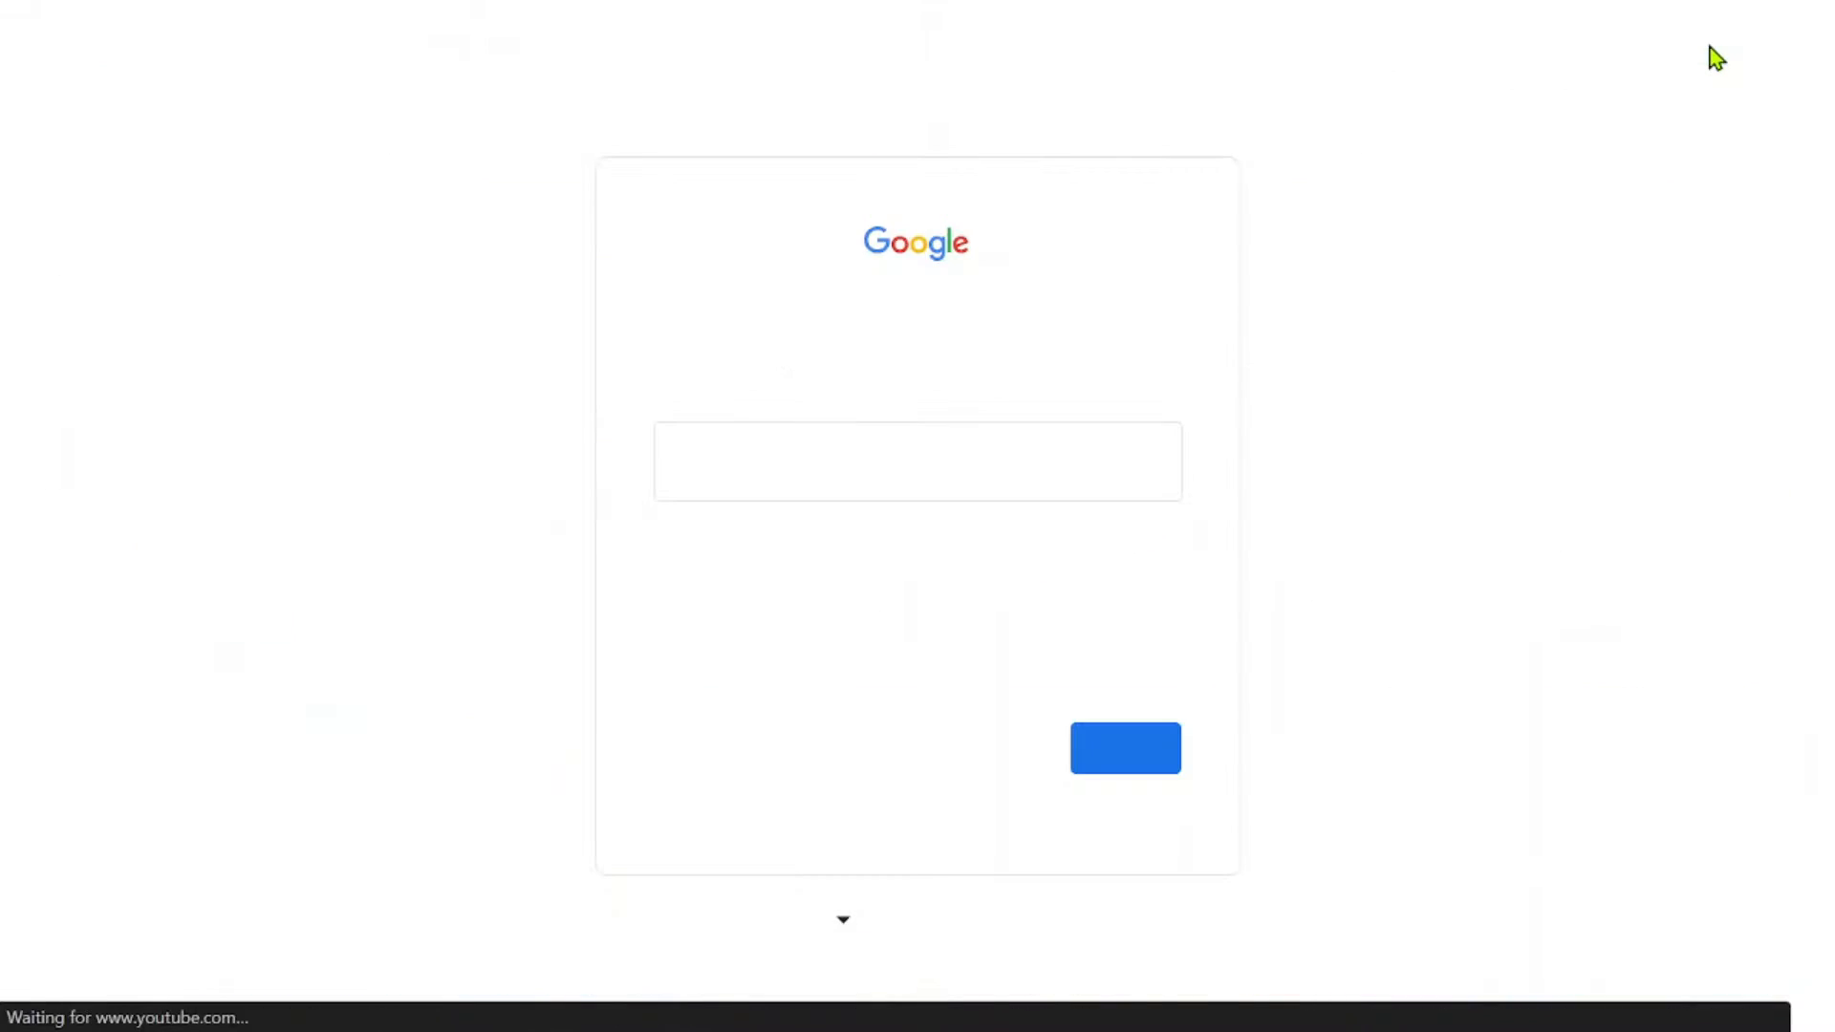
{"action": "left_click", "coordinate": [896, 438]}
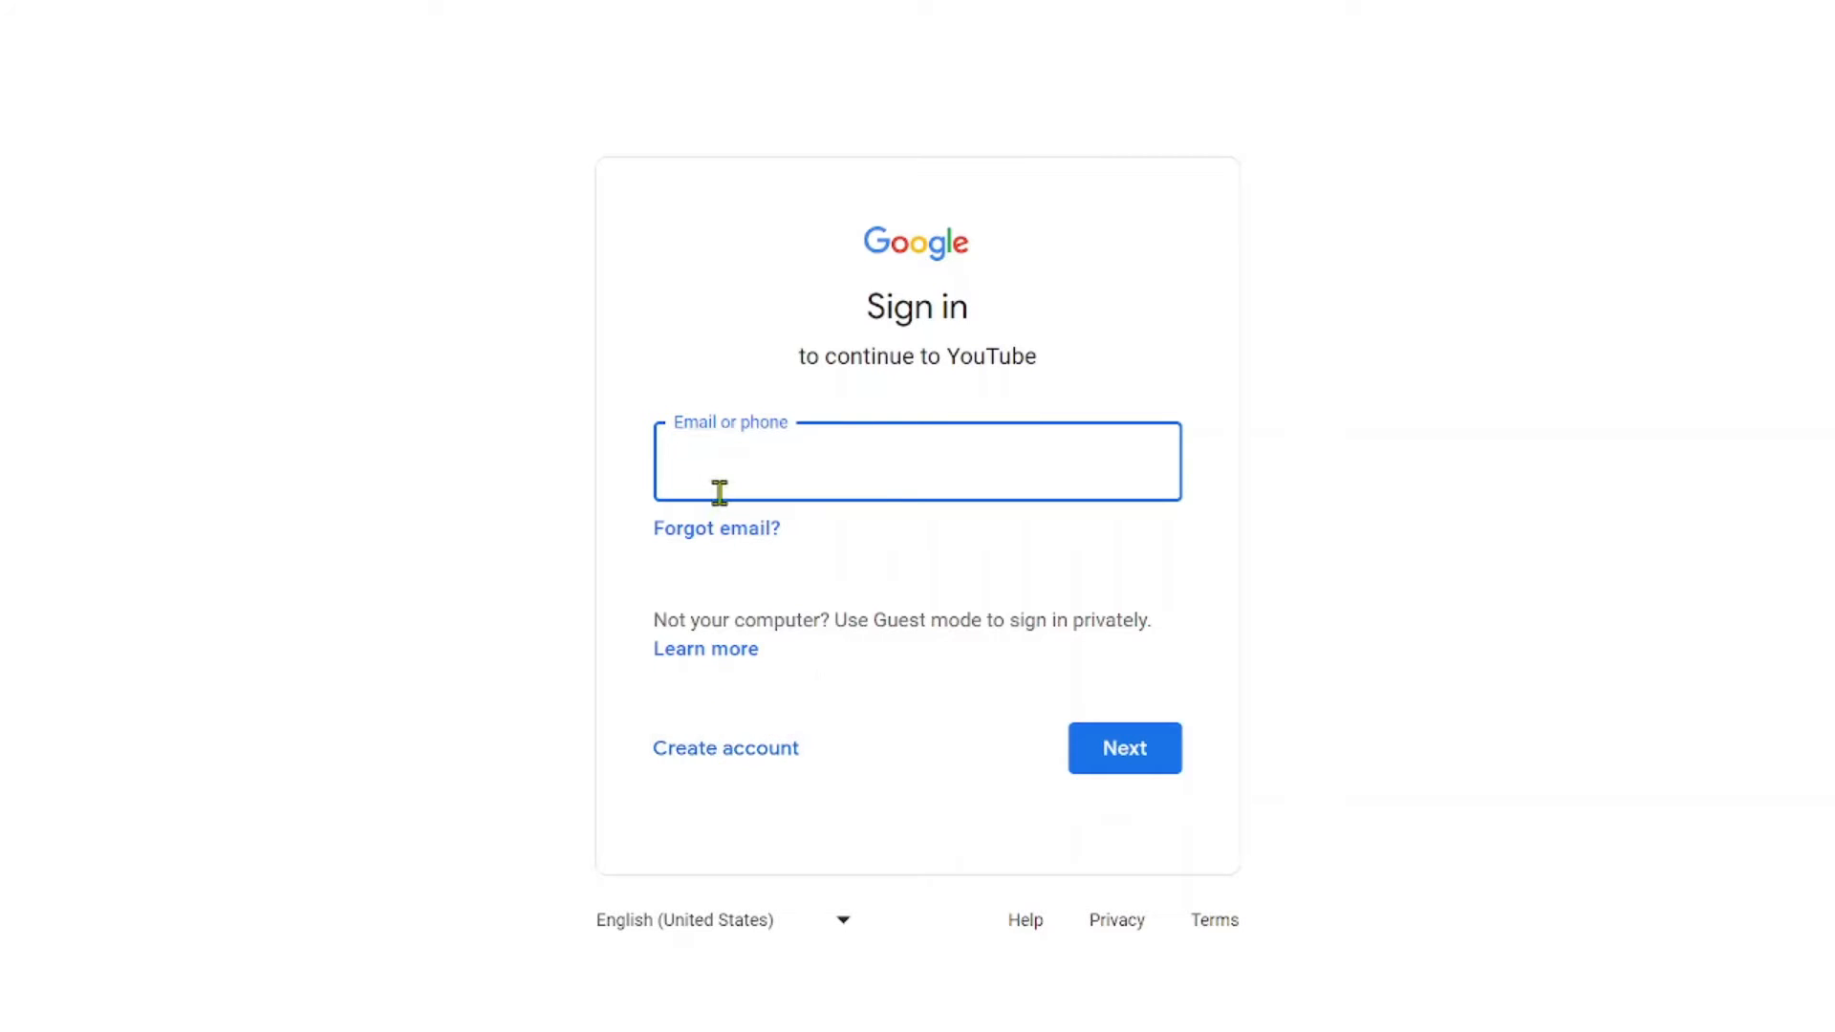
{"action": "left_click", "coordinate": [1125, 715]}
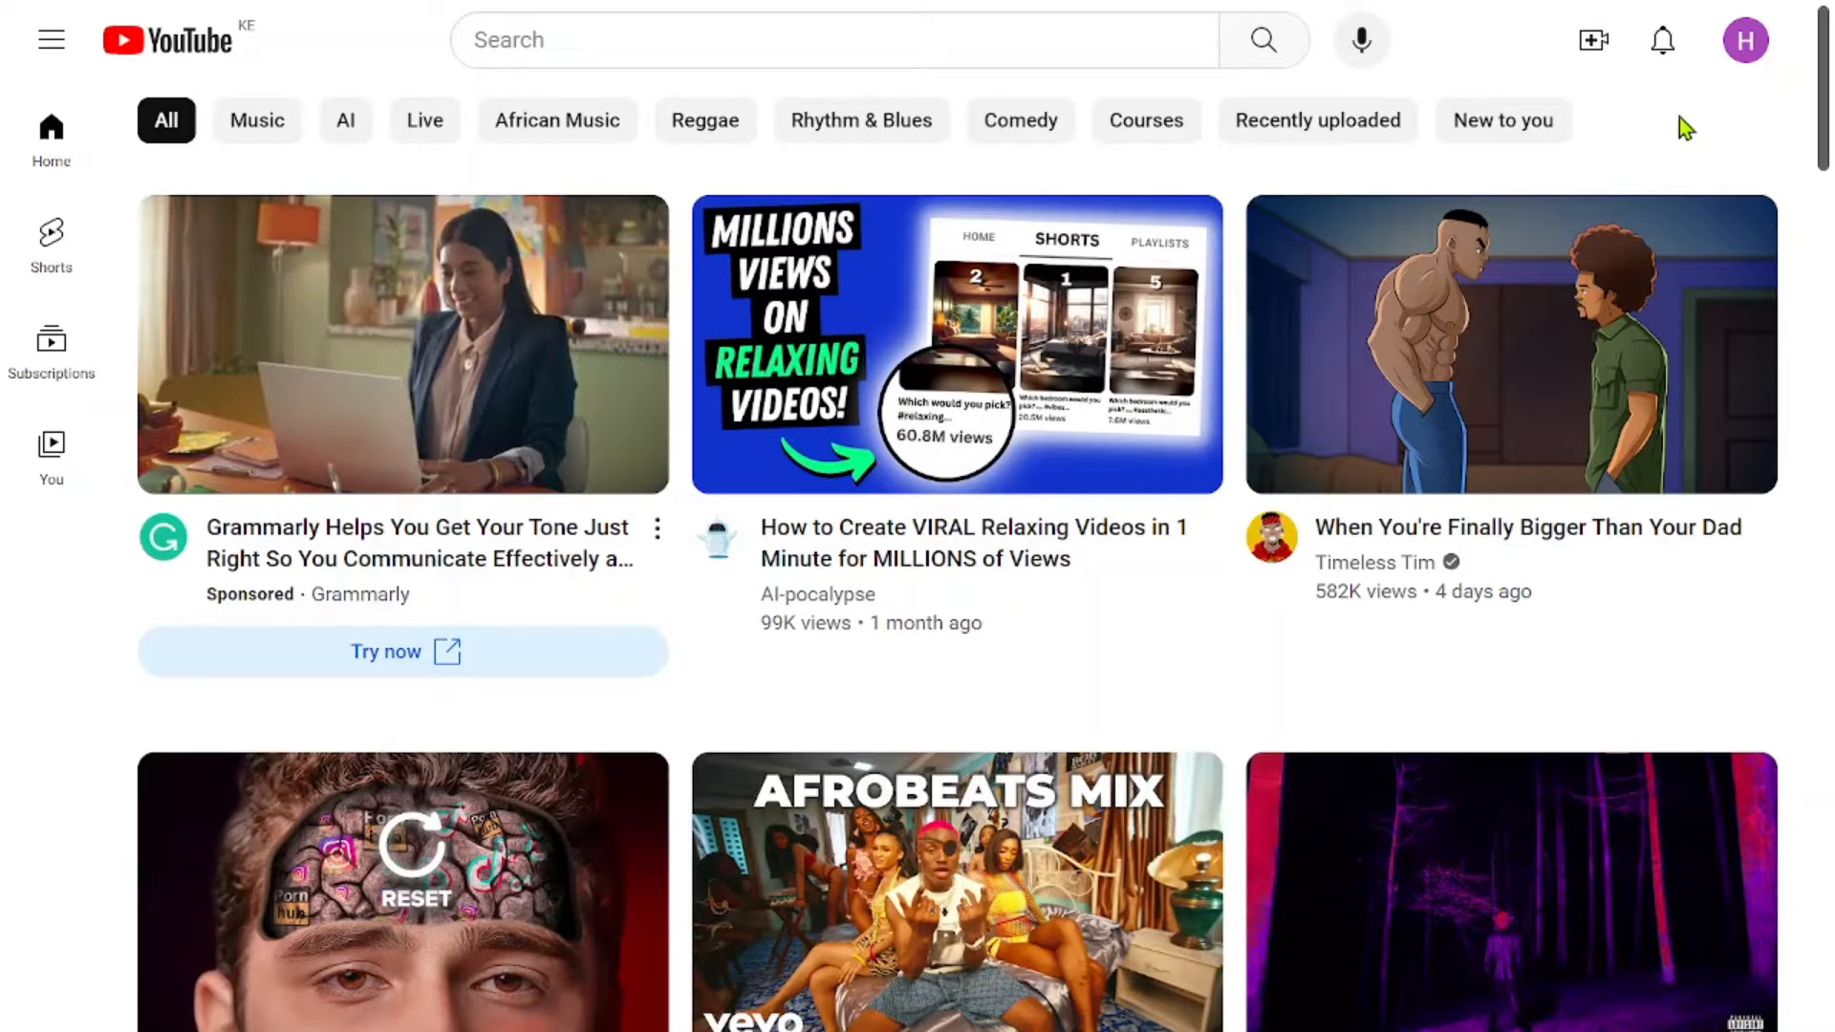
- Begin creating a new YouTube channel from the account menu
{"action": "left_click", "coordinate": [1747, 41]}
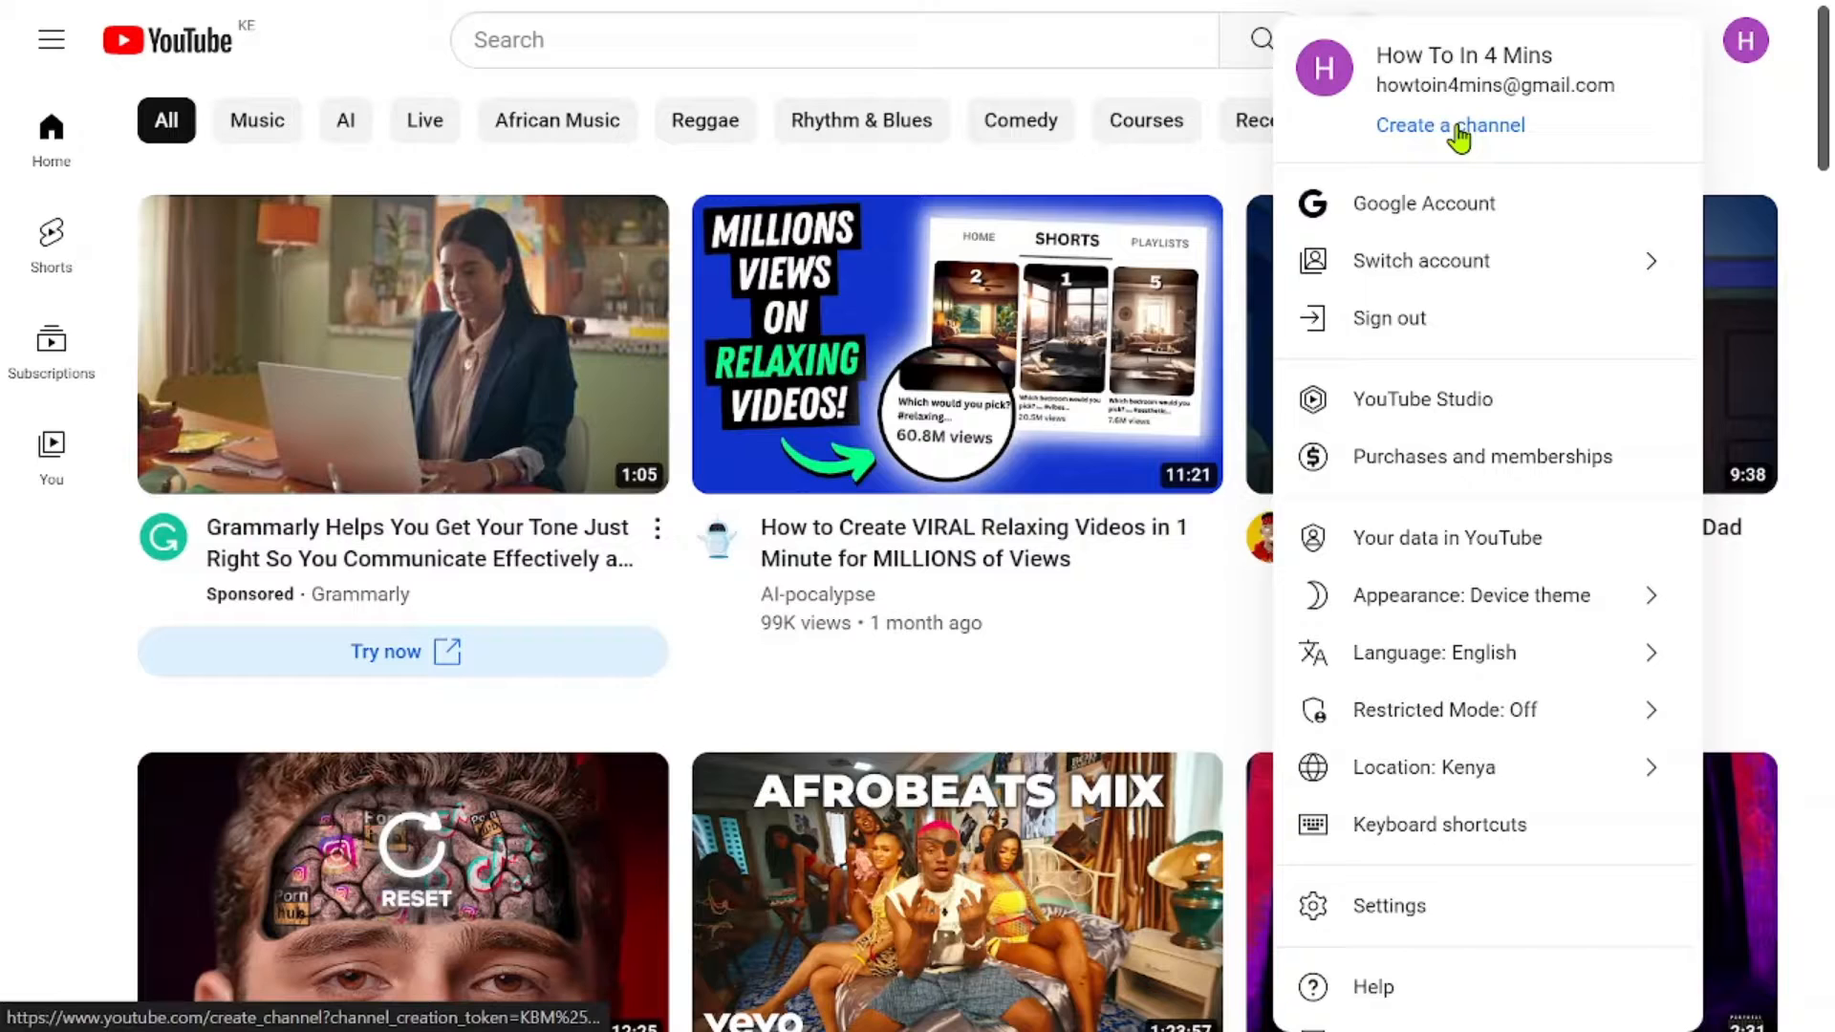
{"action": "left_click", "coordinate": [1459, 135]}
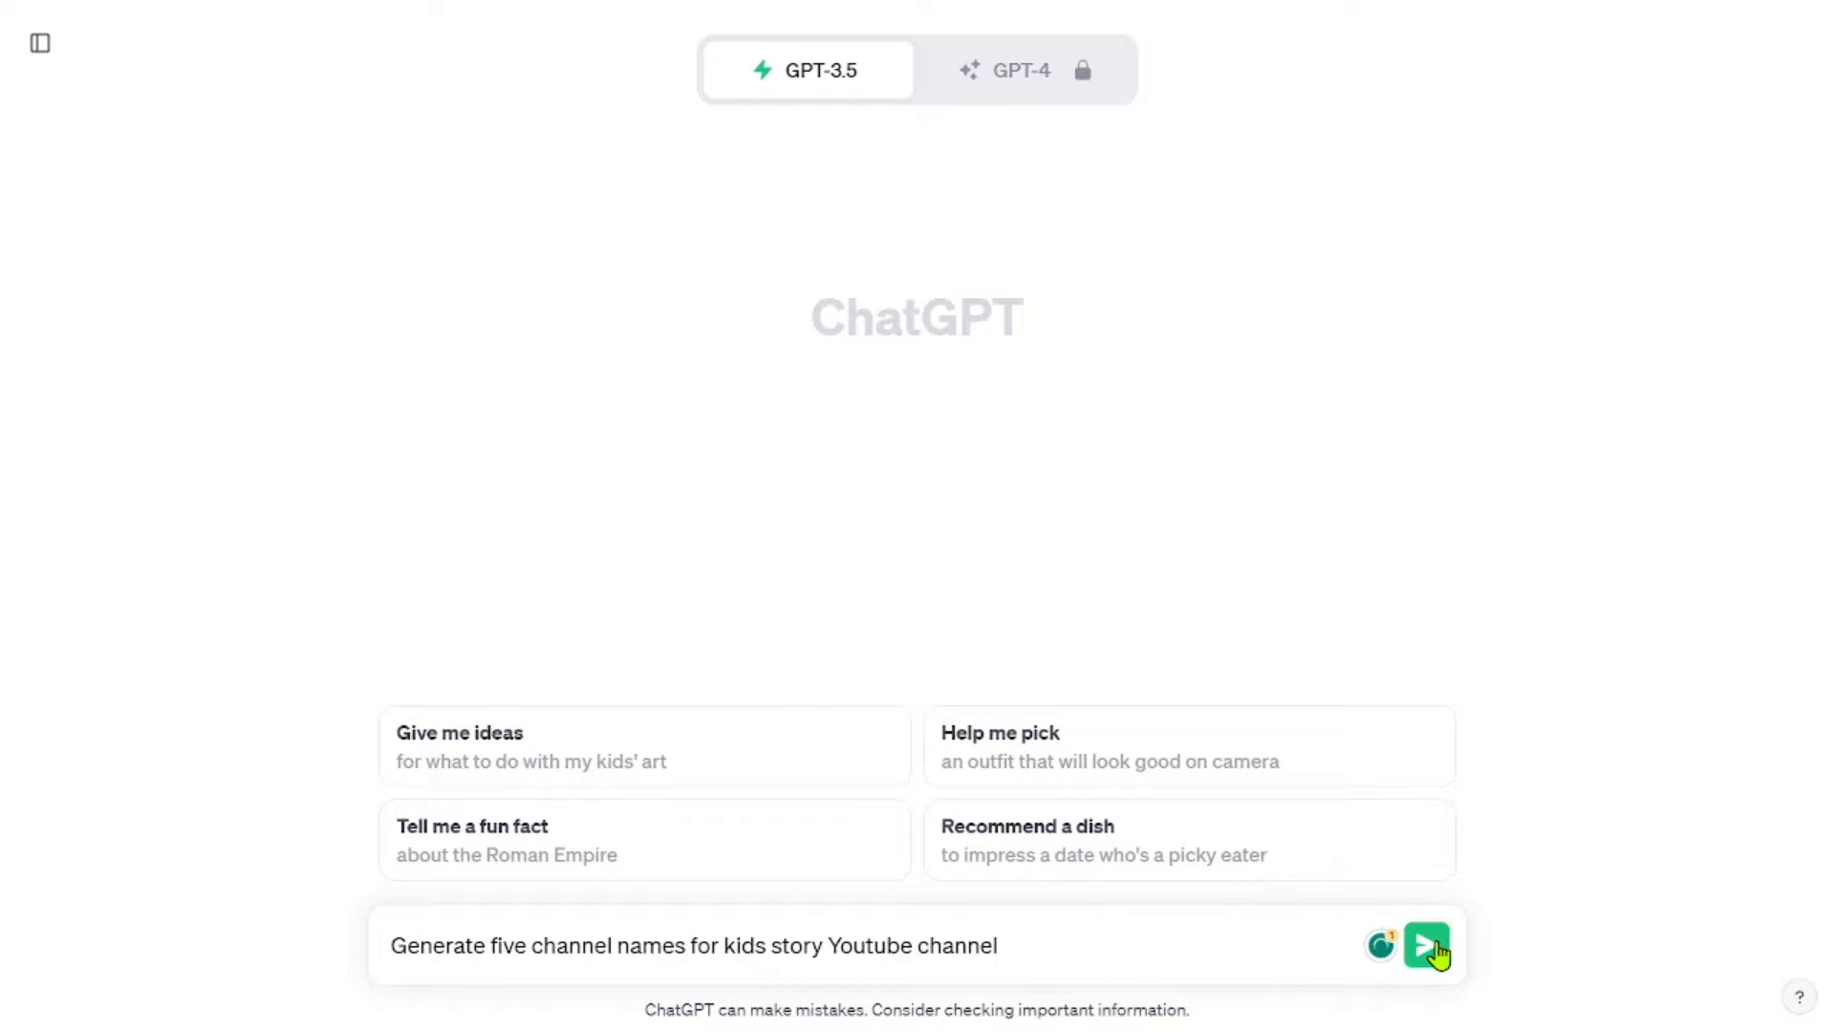
- Send the channel-name request and select StorybookAdventuresZone from ChatGPT's five ideas
{"action": "left_click", "coordinate": [1429, 946]}
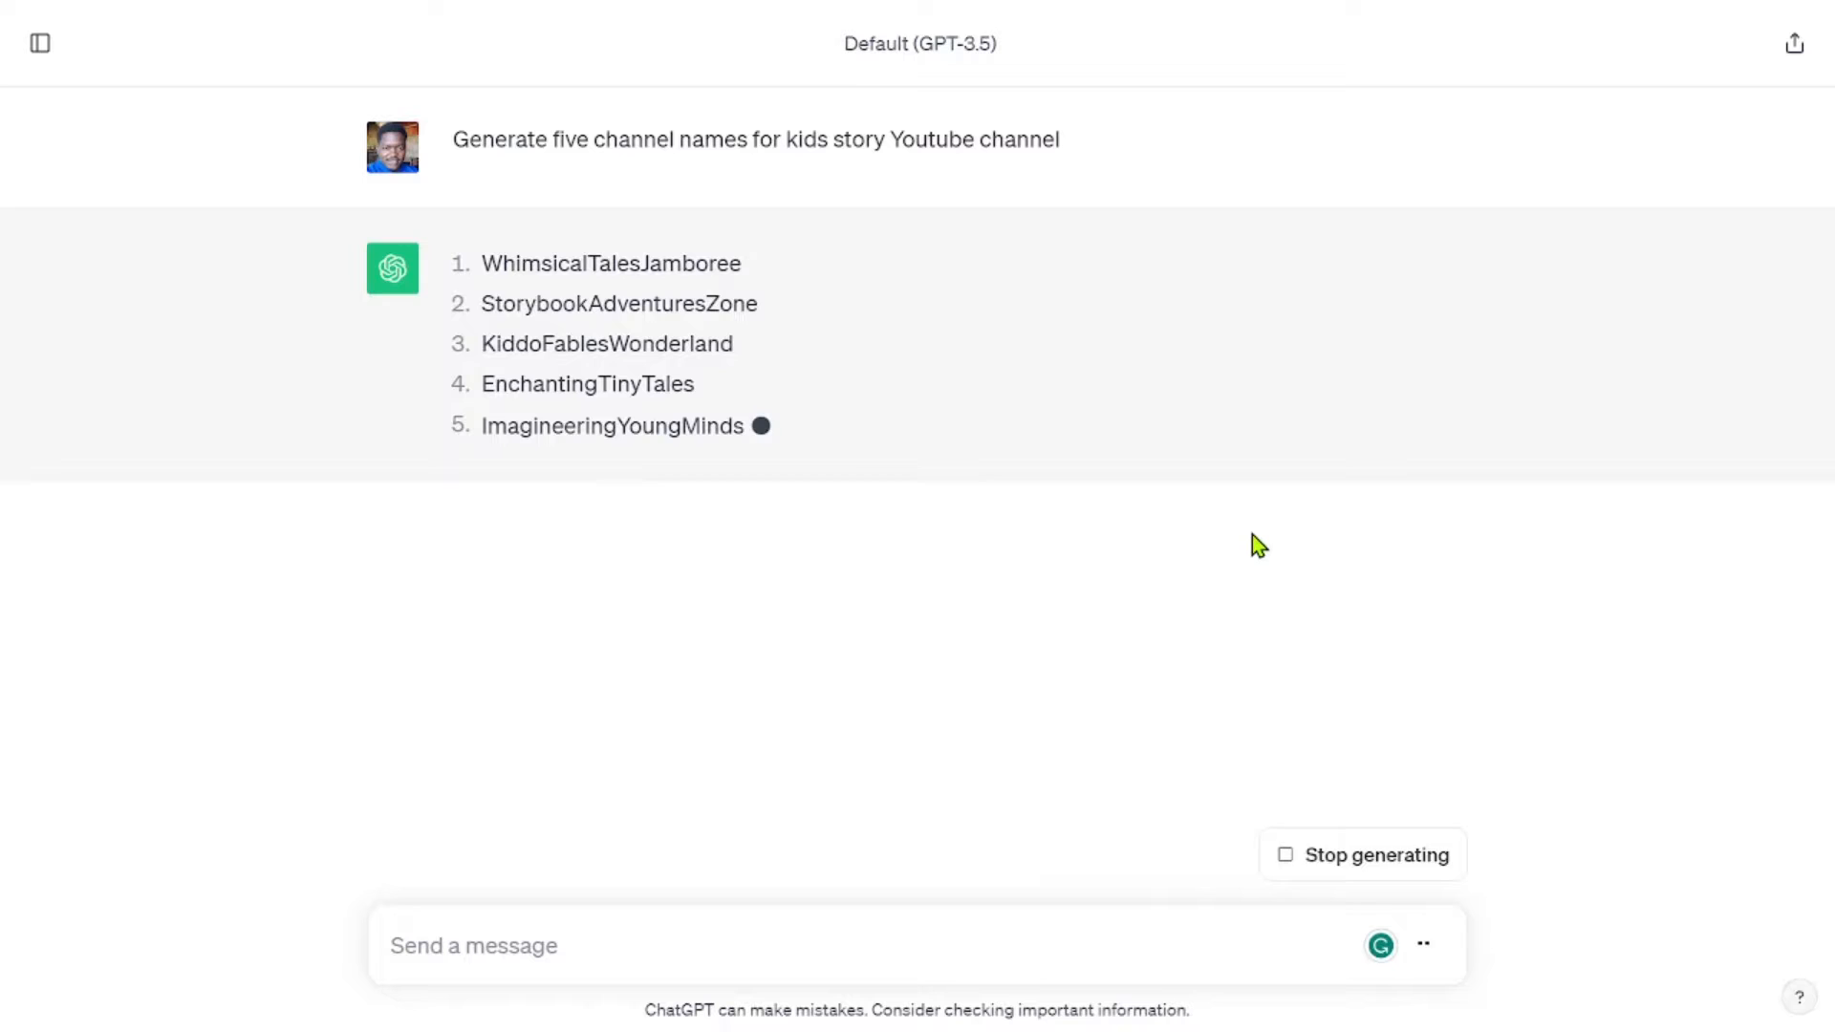
{"action": "double_click", "coordinate": [487, 303]}
{"action": "key", "text": "ctrl+c"}
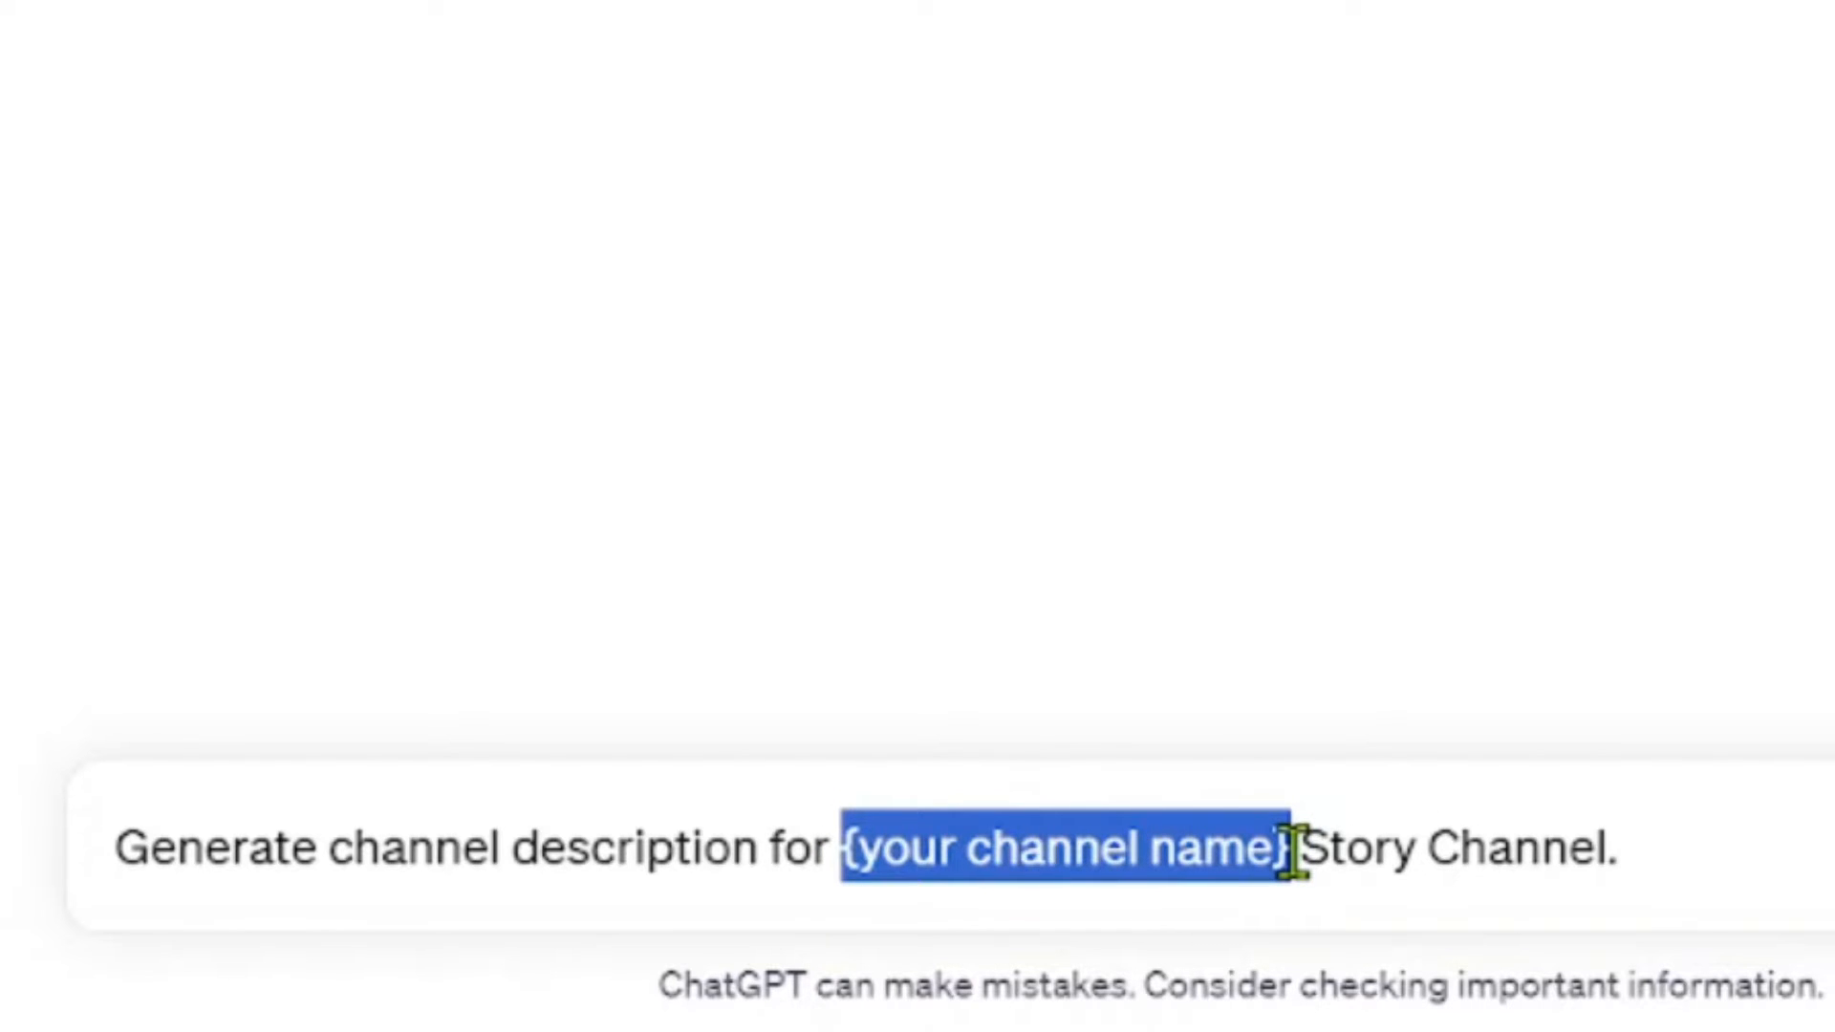
- Paste StorybookAdventuresZone over the channel-name placeholder in the description prompt
{"action": "key", "text": "ctrl+v"}
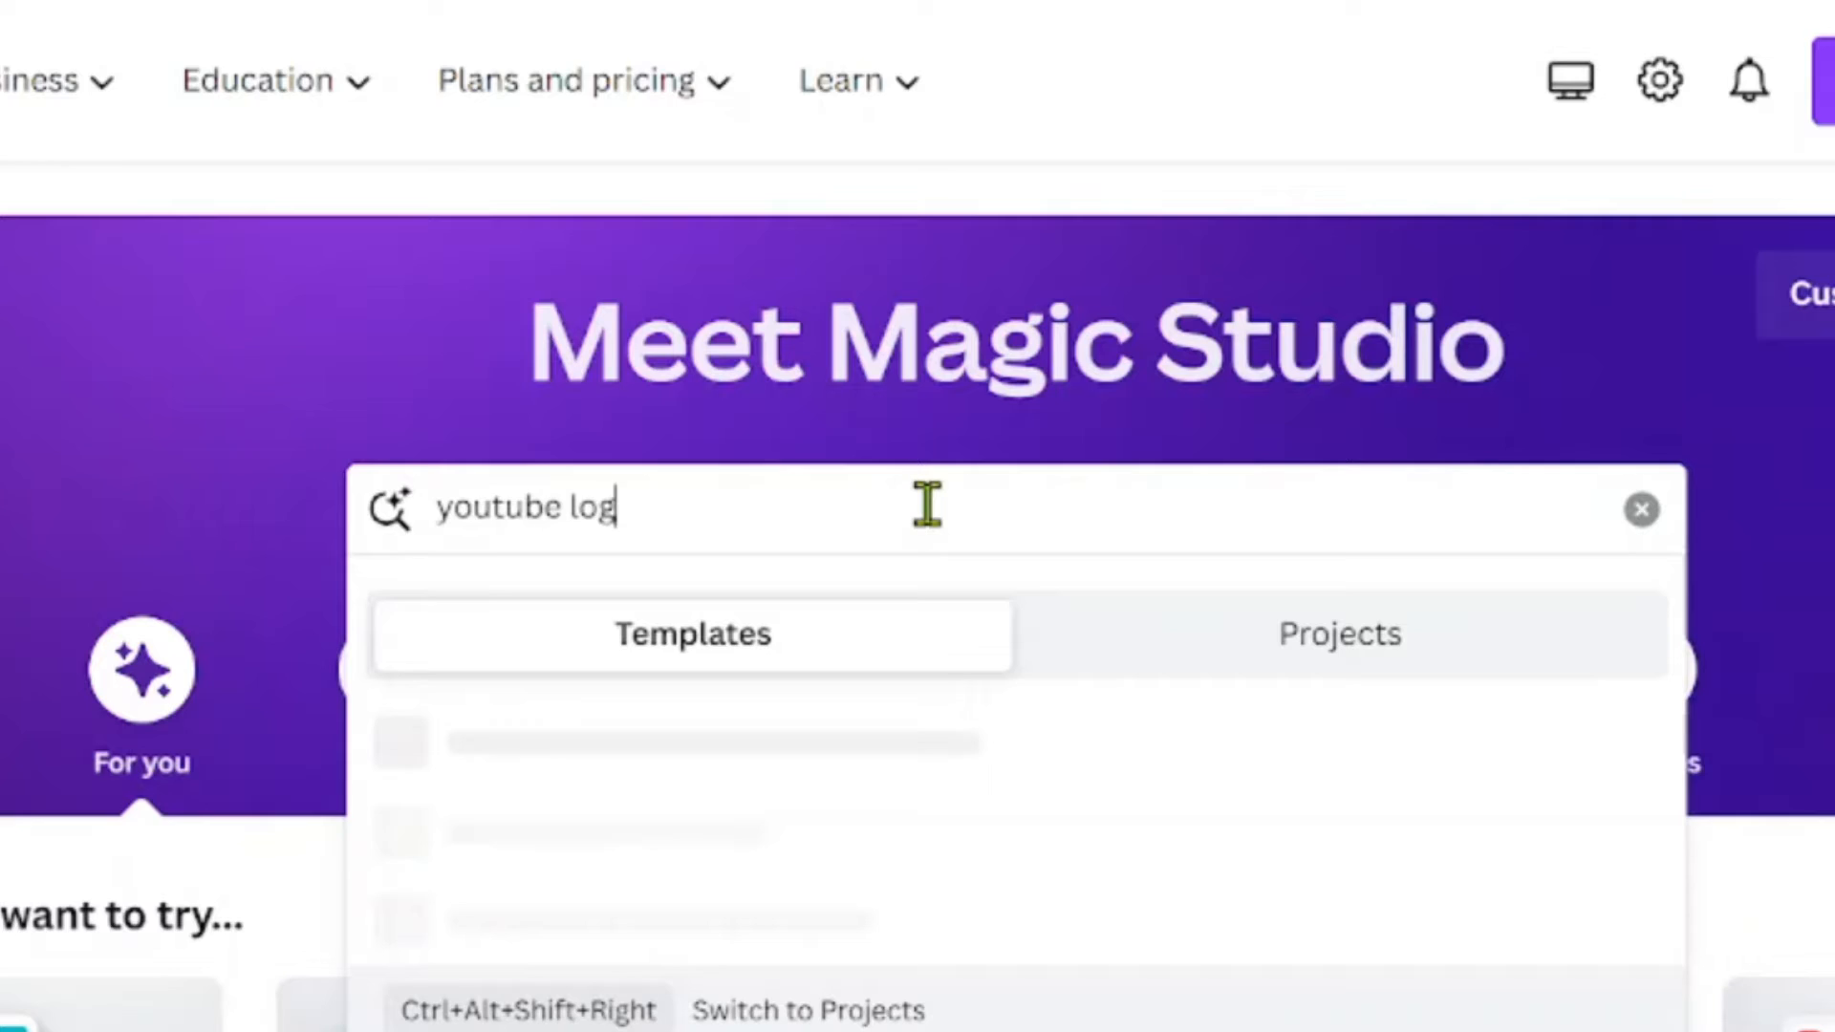
- Make the STORYBOOK logo from a template and prepare the logo and kids banner for download
{"action": "key", "text": "Return"}
{"action": "scroll", "coordinate": [1062, 573], "scroll_direction": "down", "scroll_amount": 1}
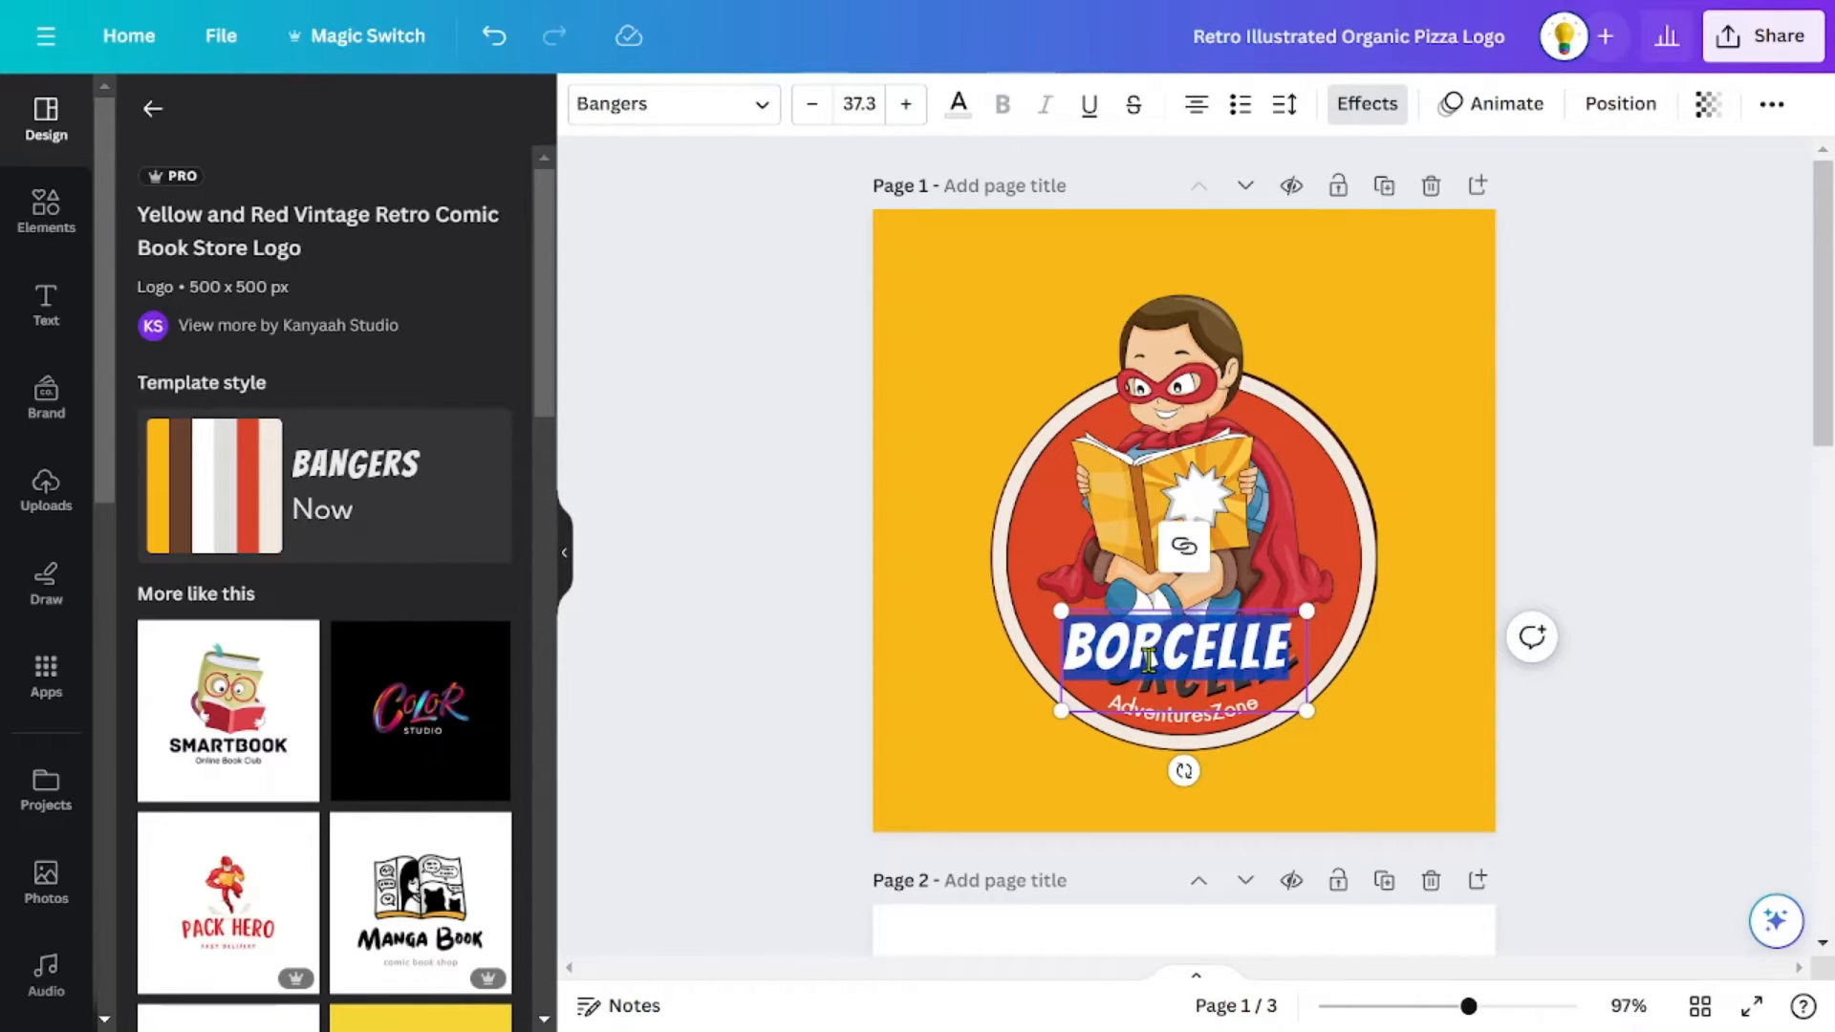
{"action": "type", "text": "STORYBOO"}
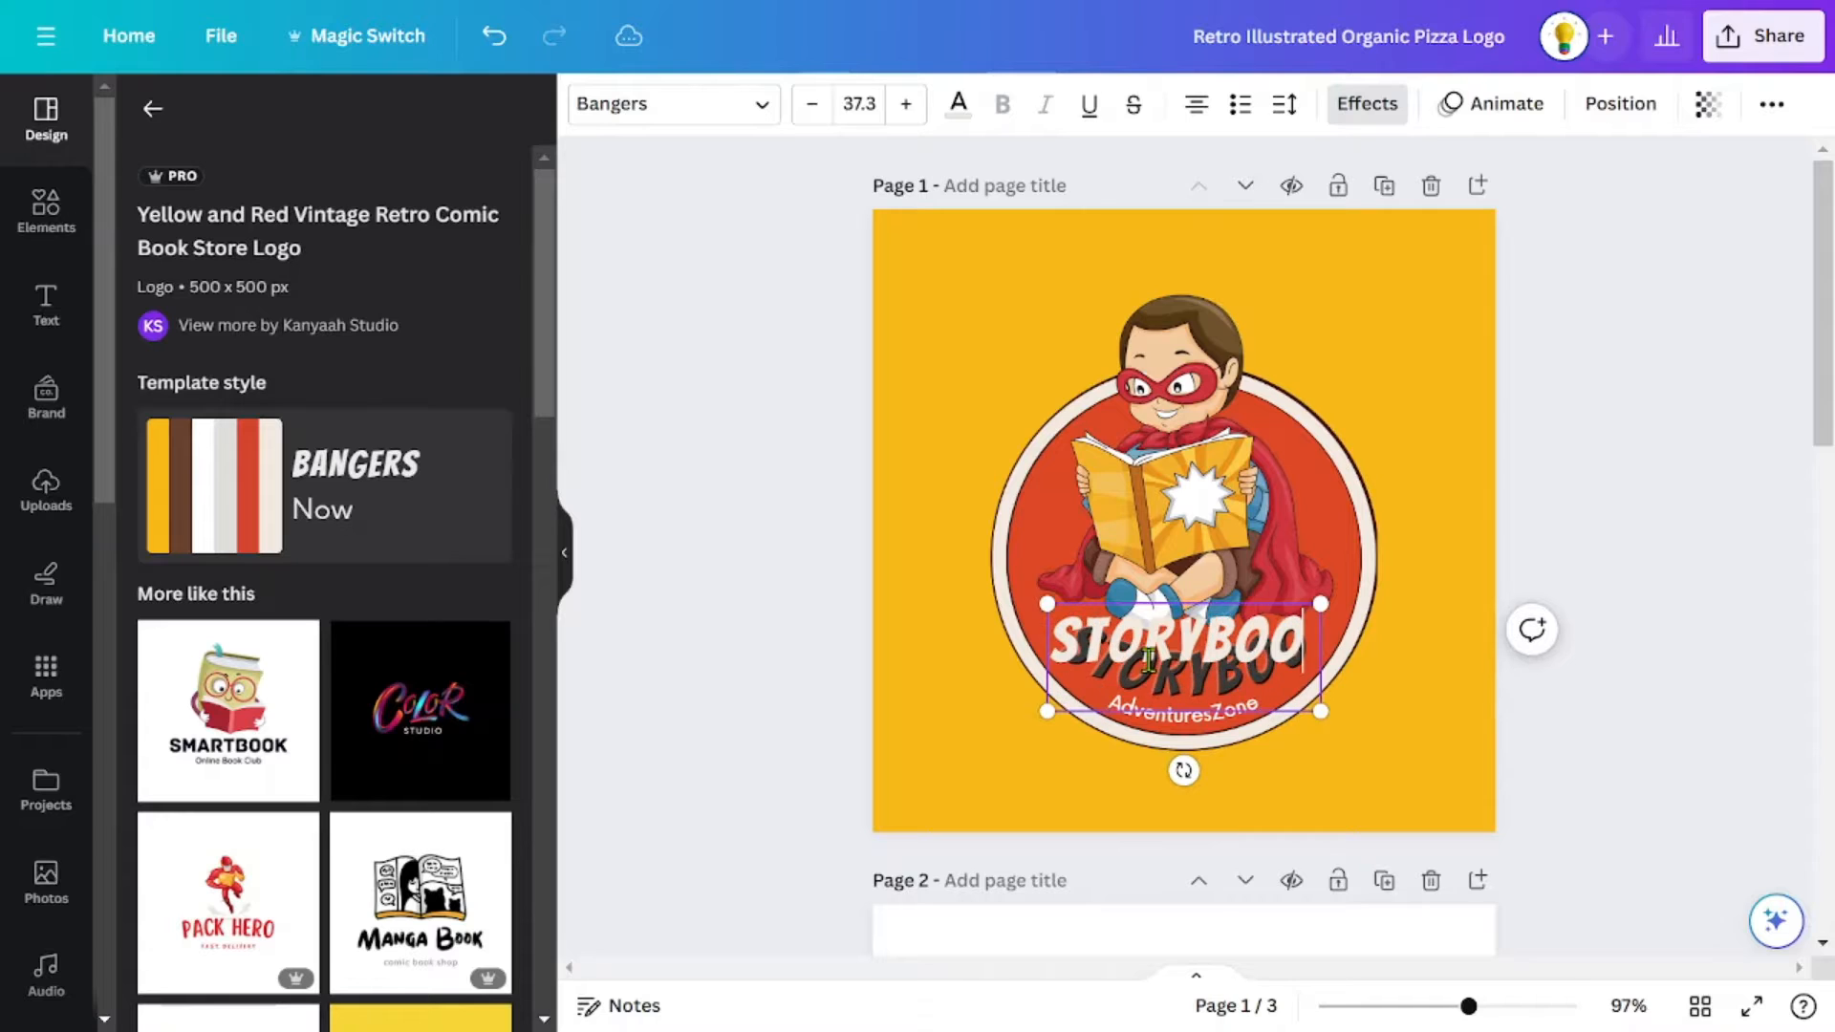
{"action": "type", "text": "K"}
{"action": "left_click", "coordinate": [1778, 481]}
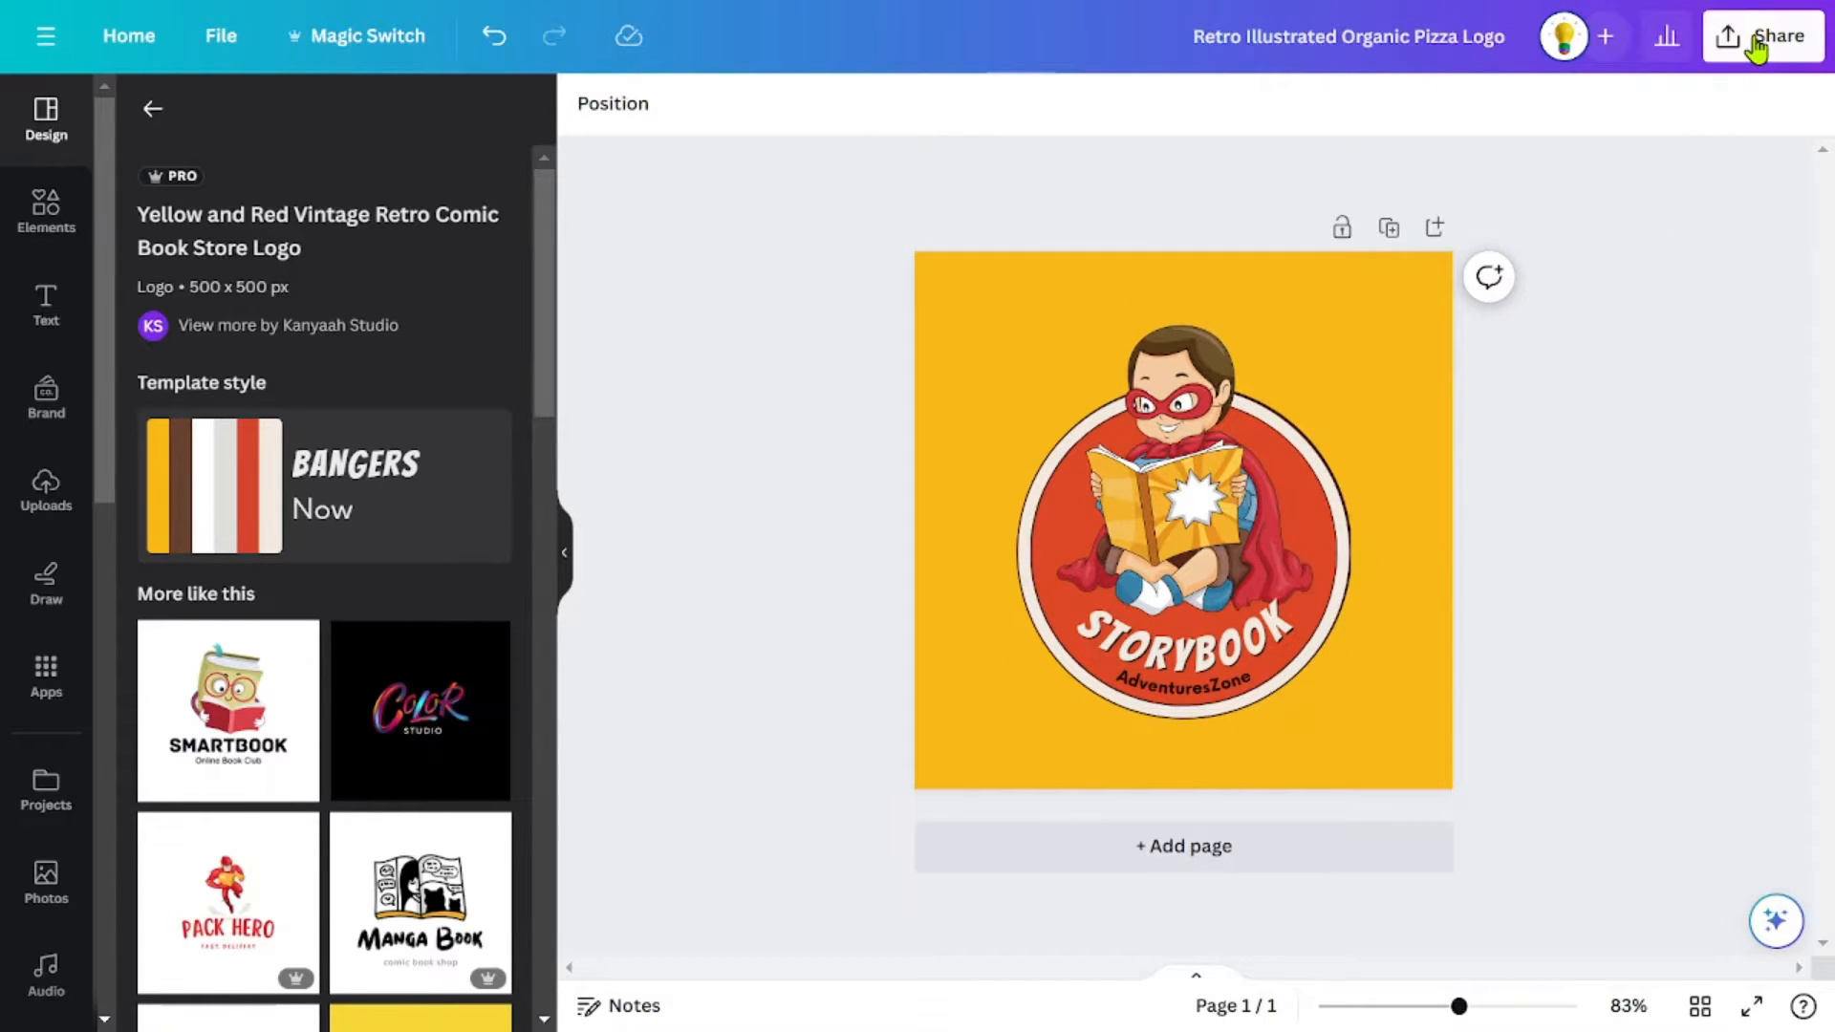
{"action": "left_click", "coordinate": [1761, 40]}
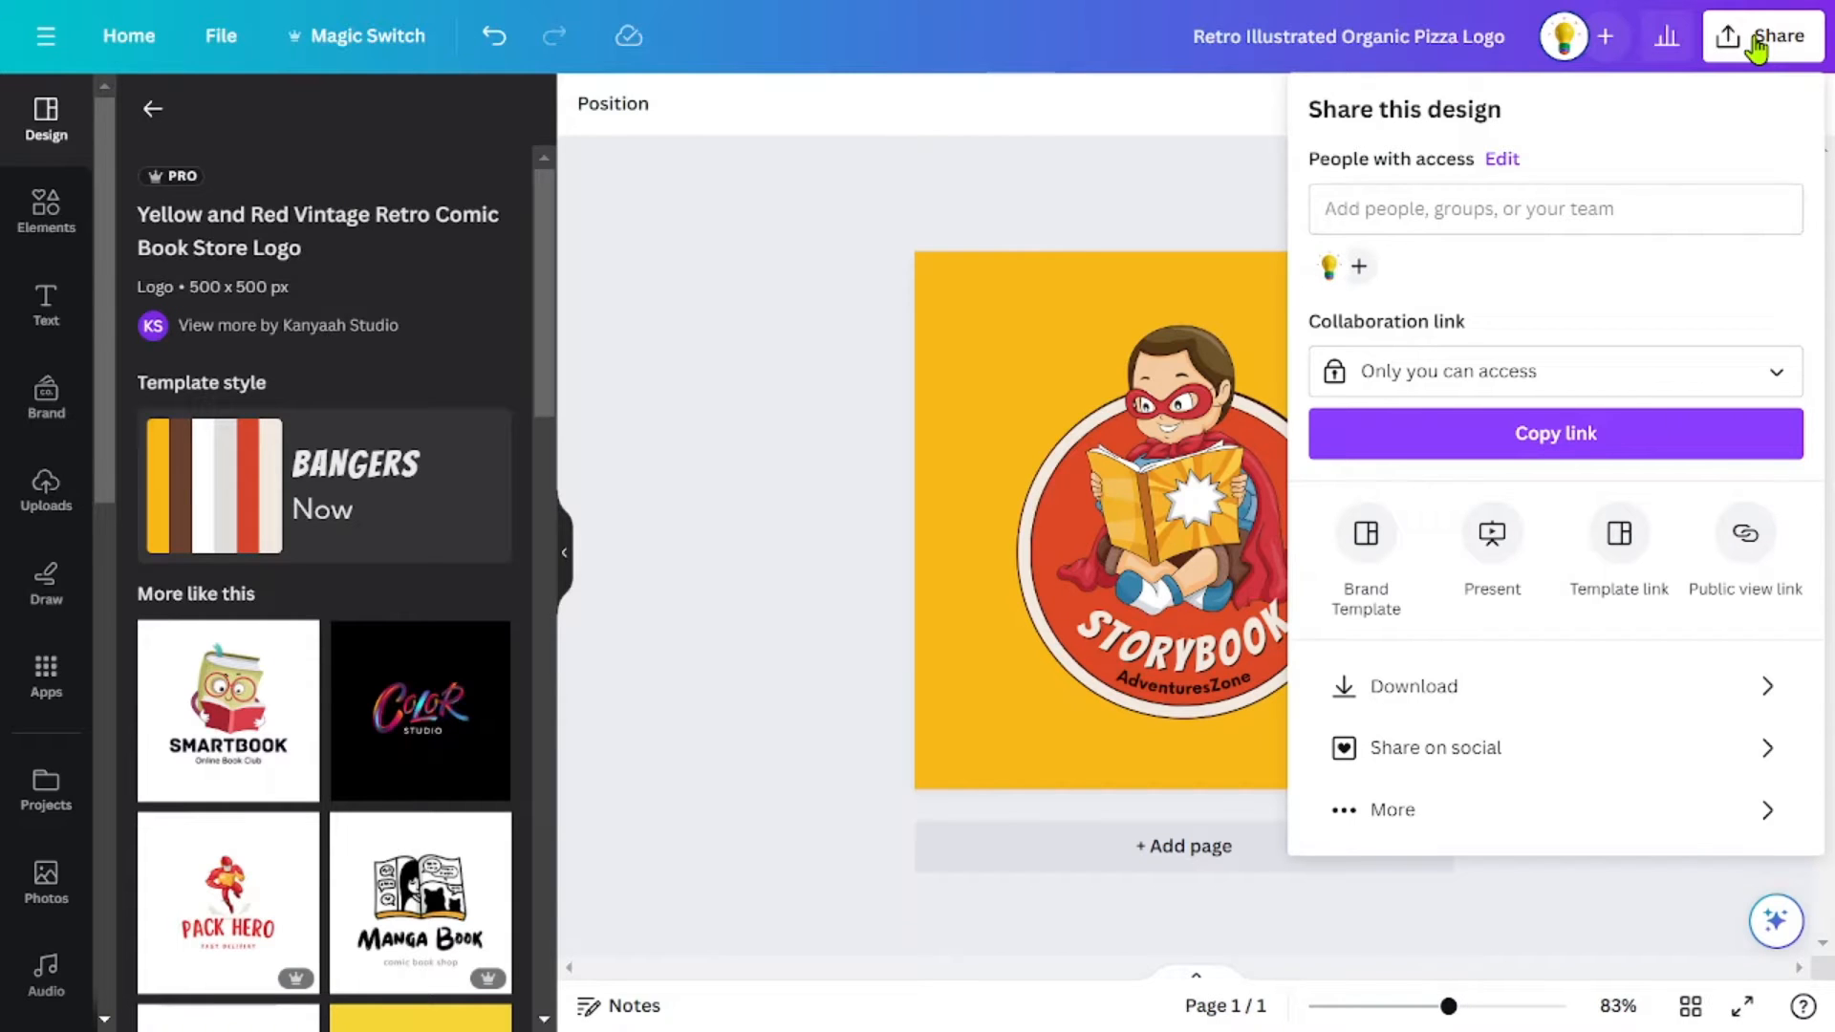
{"action": "left_click", "coordinate": [1413, 685]}
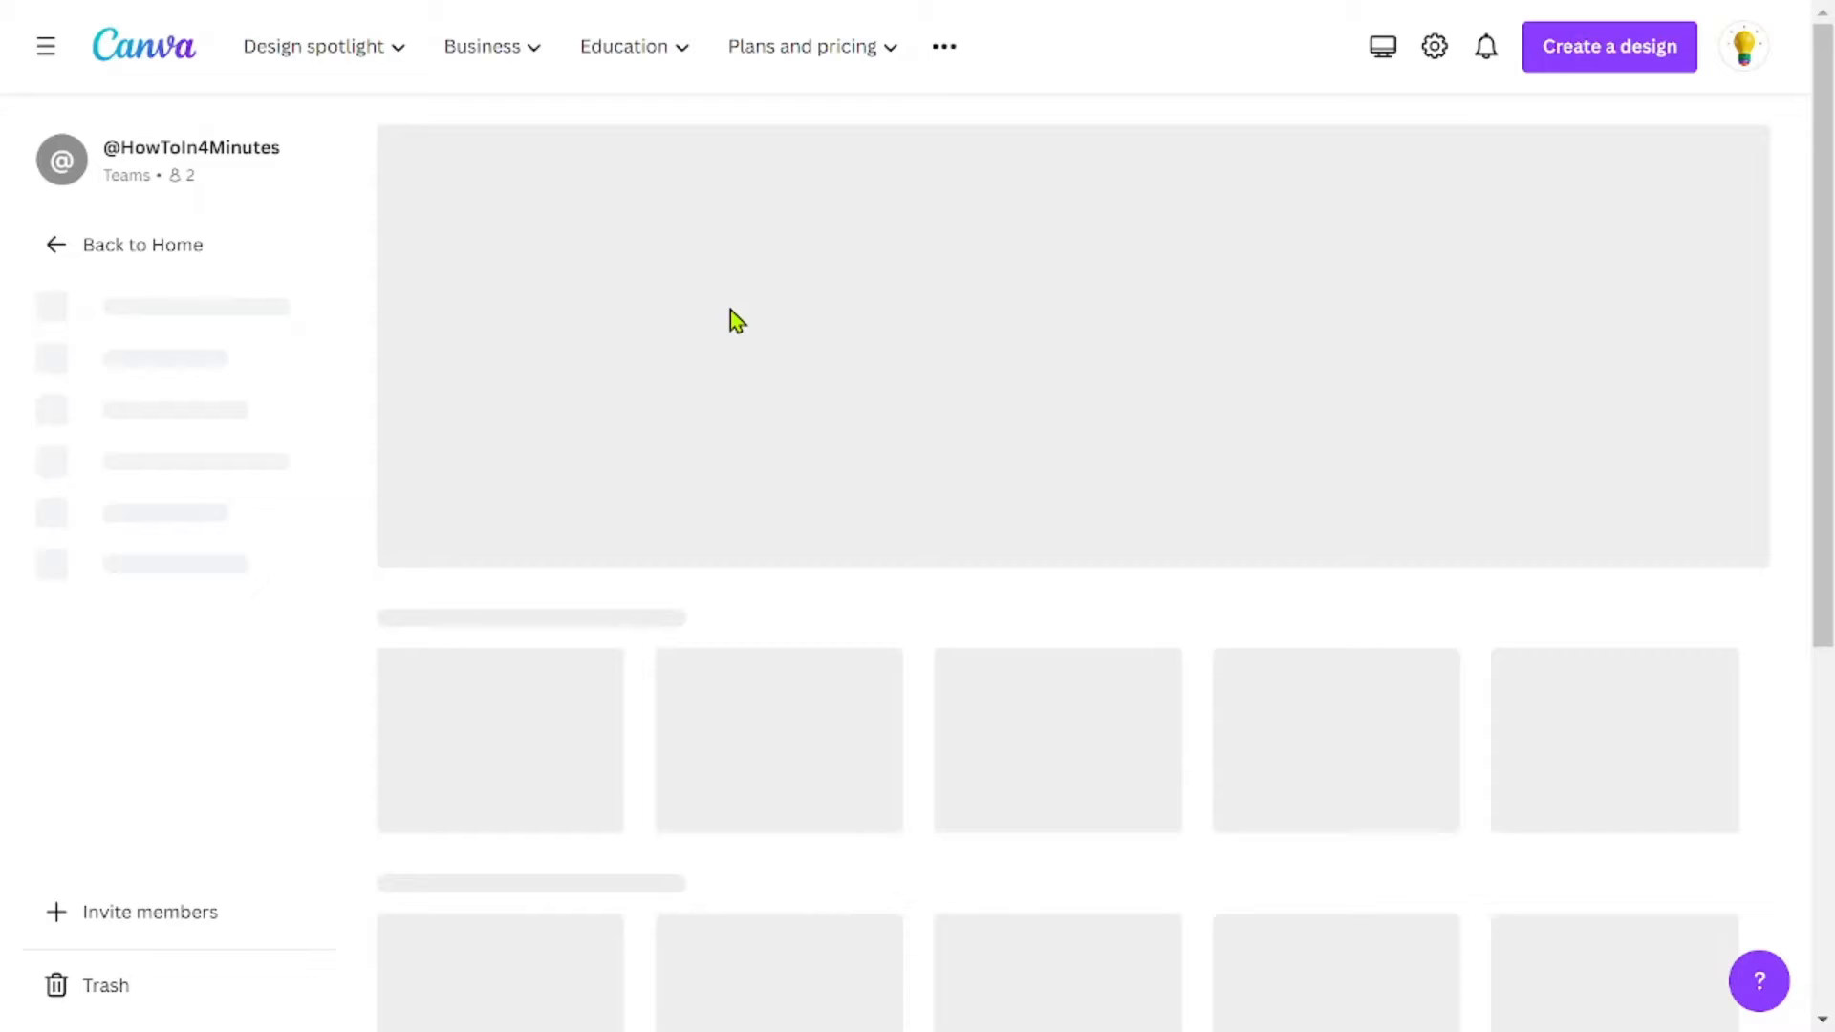
{"action": "scroll", "coordinate": [918, 574], "scroll_direction": "down", "scroll_amount": 1}
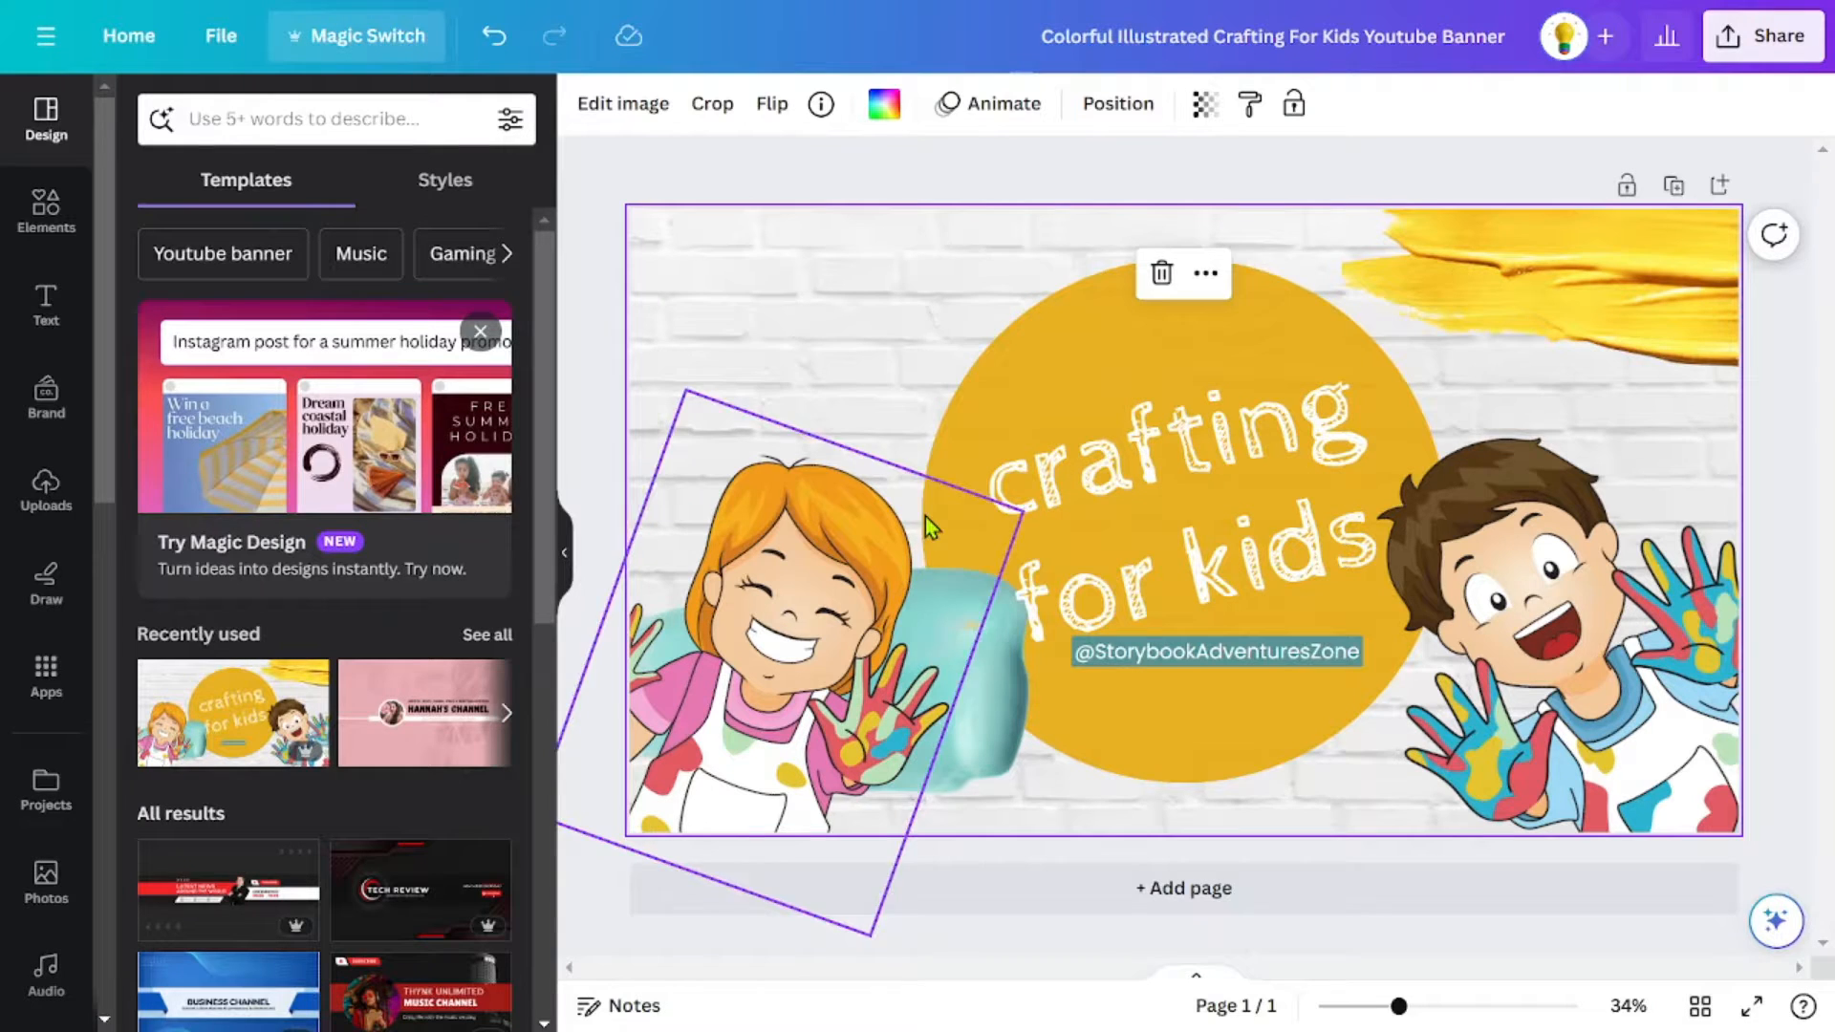
{"action": "left_click", "coordinate": [1782, 52]}
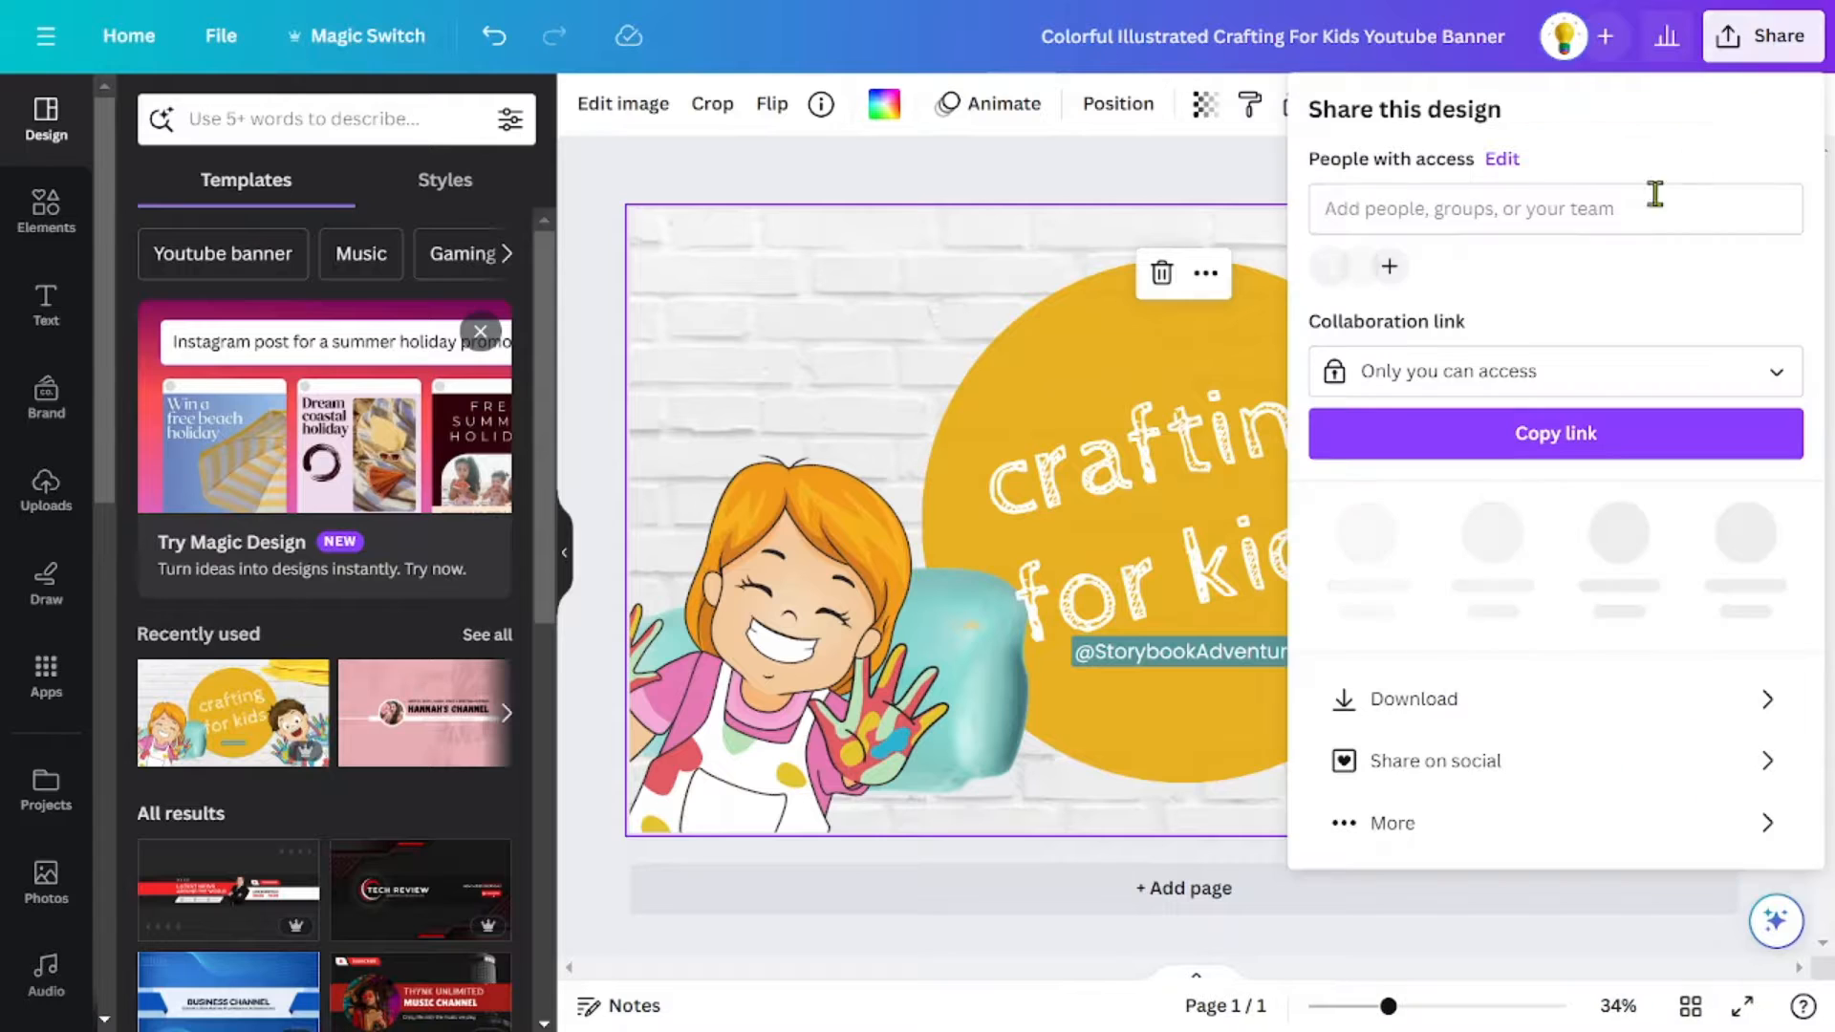
- Download the banner and apply the STORYBOOK logo as the channel's profile picture
{"action": "left_click", "coordinate": [1463, 691]}
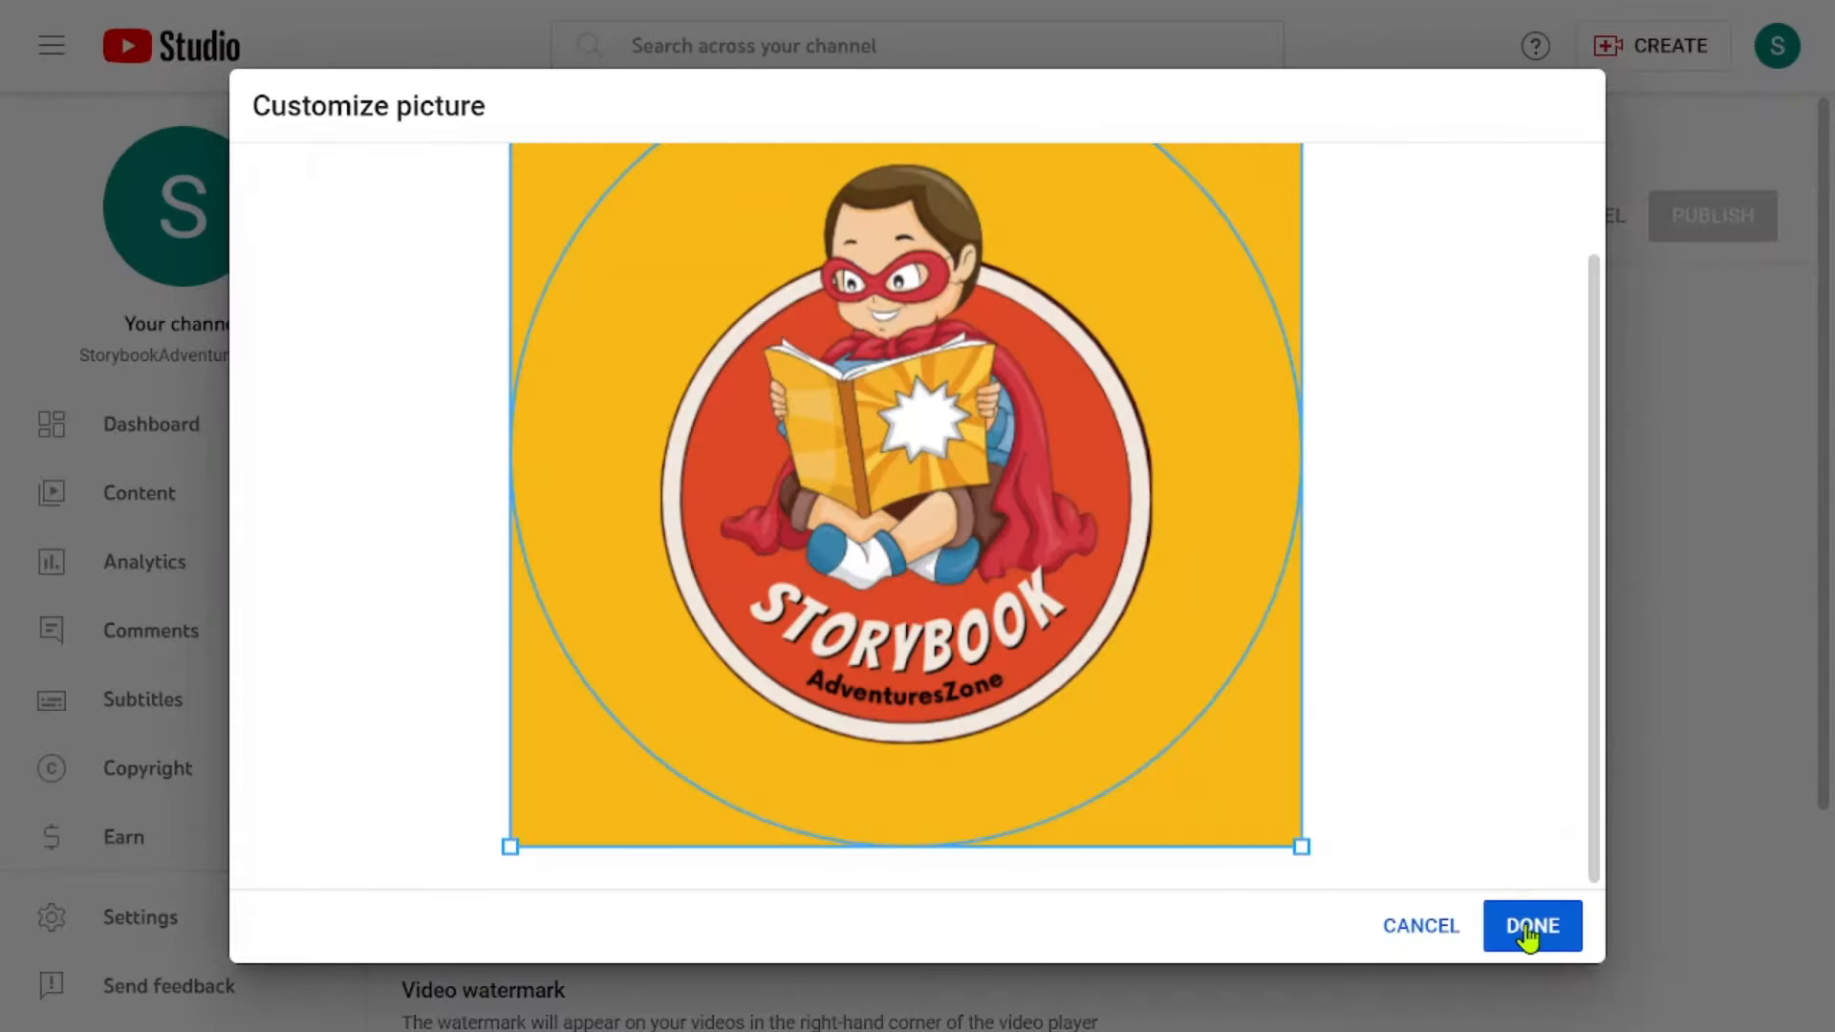
{"action": "left_click", "coordinate": [1533, 926]}
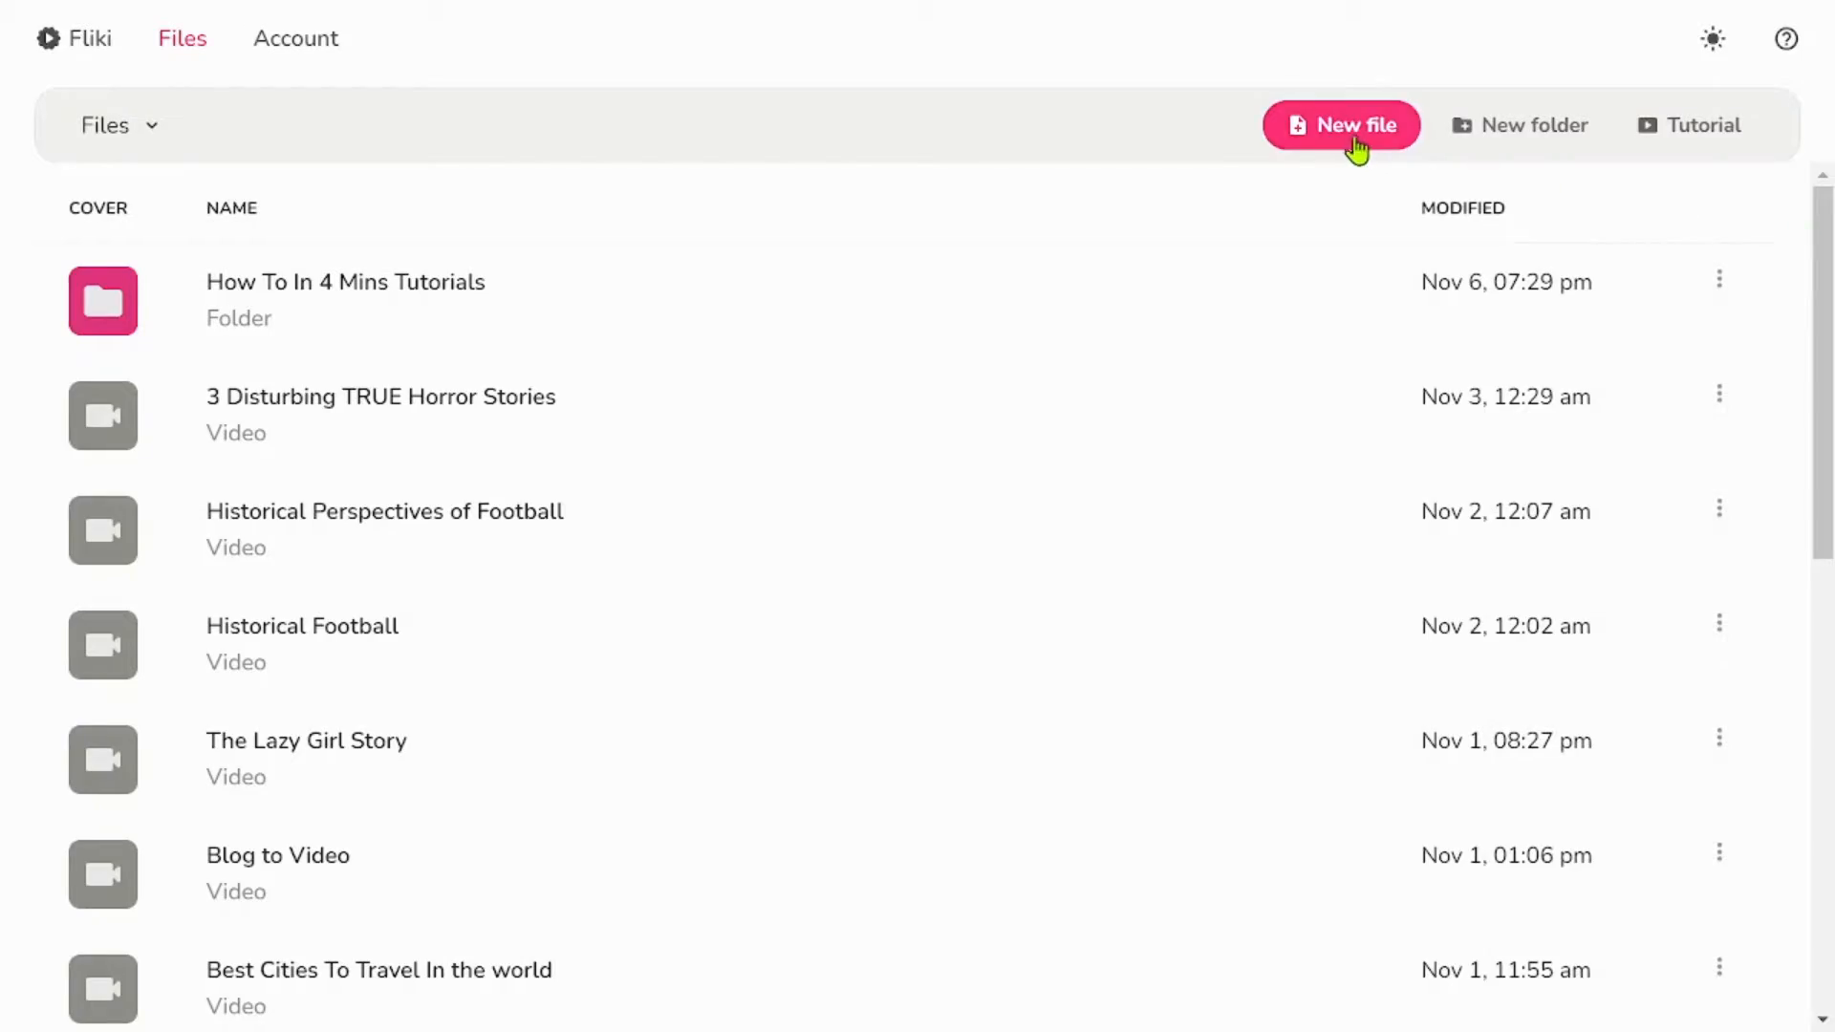
- Create a new Fliki file 'The Boy Who Cried Wolf' with Landscape (16:9) aspect ratio
{"action": "left_click", "coordinate": [1353, 144]}
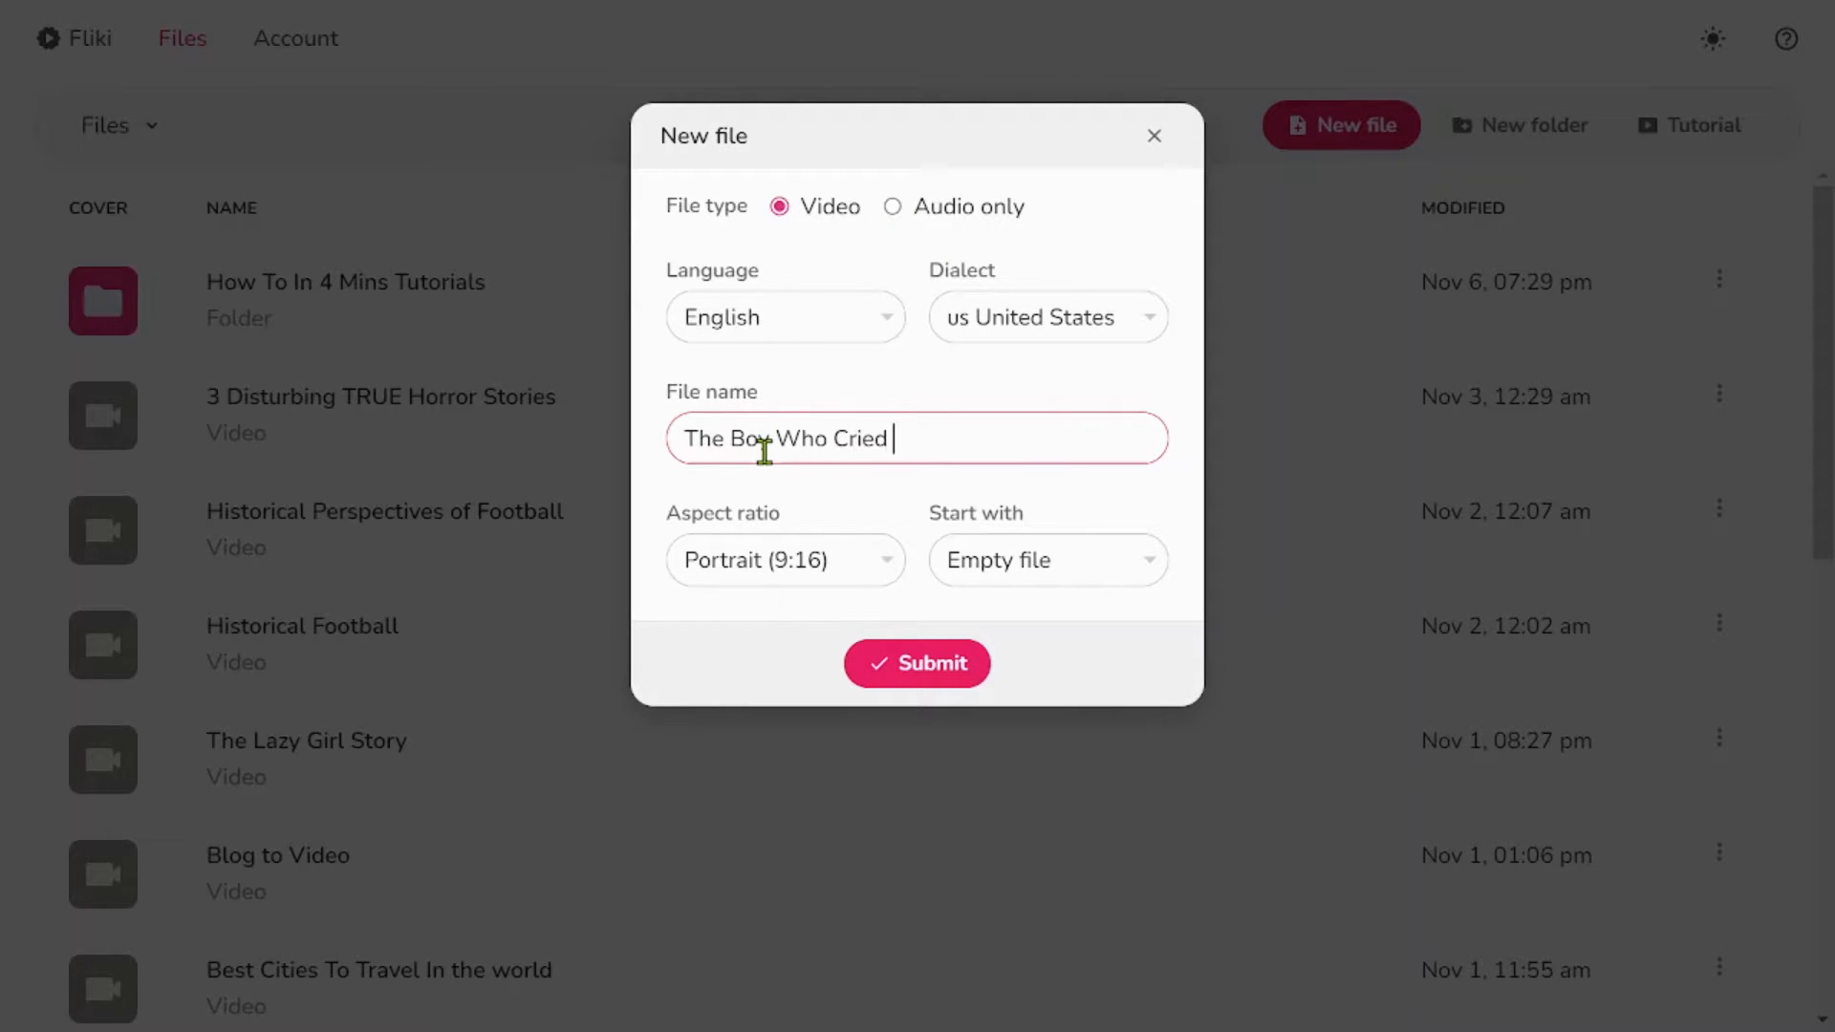
{"action": "left_click", "coordinate": [768, 563]}
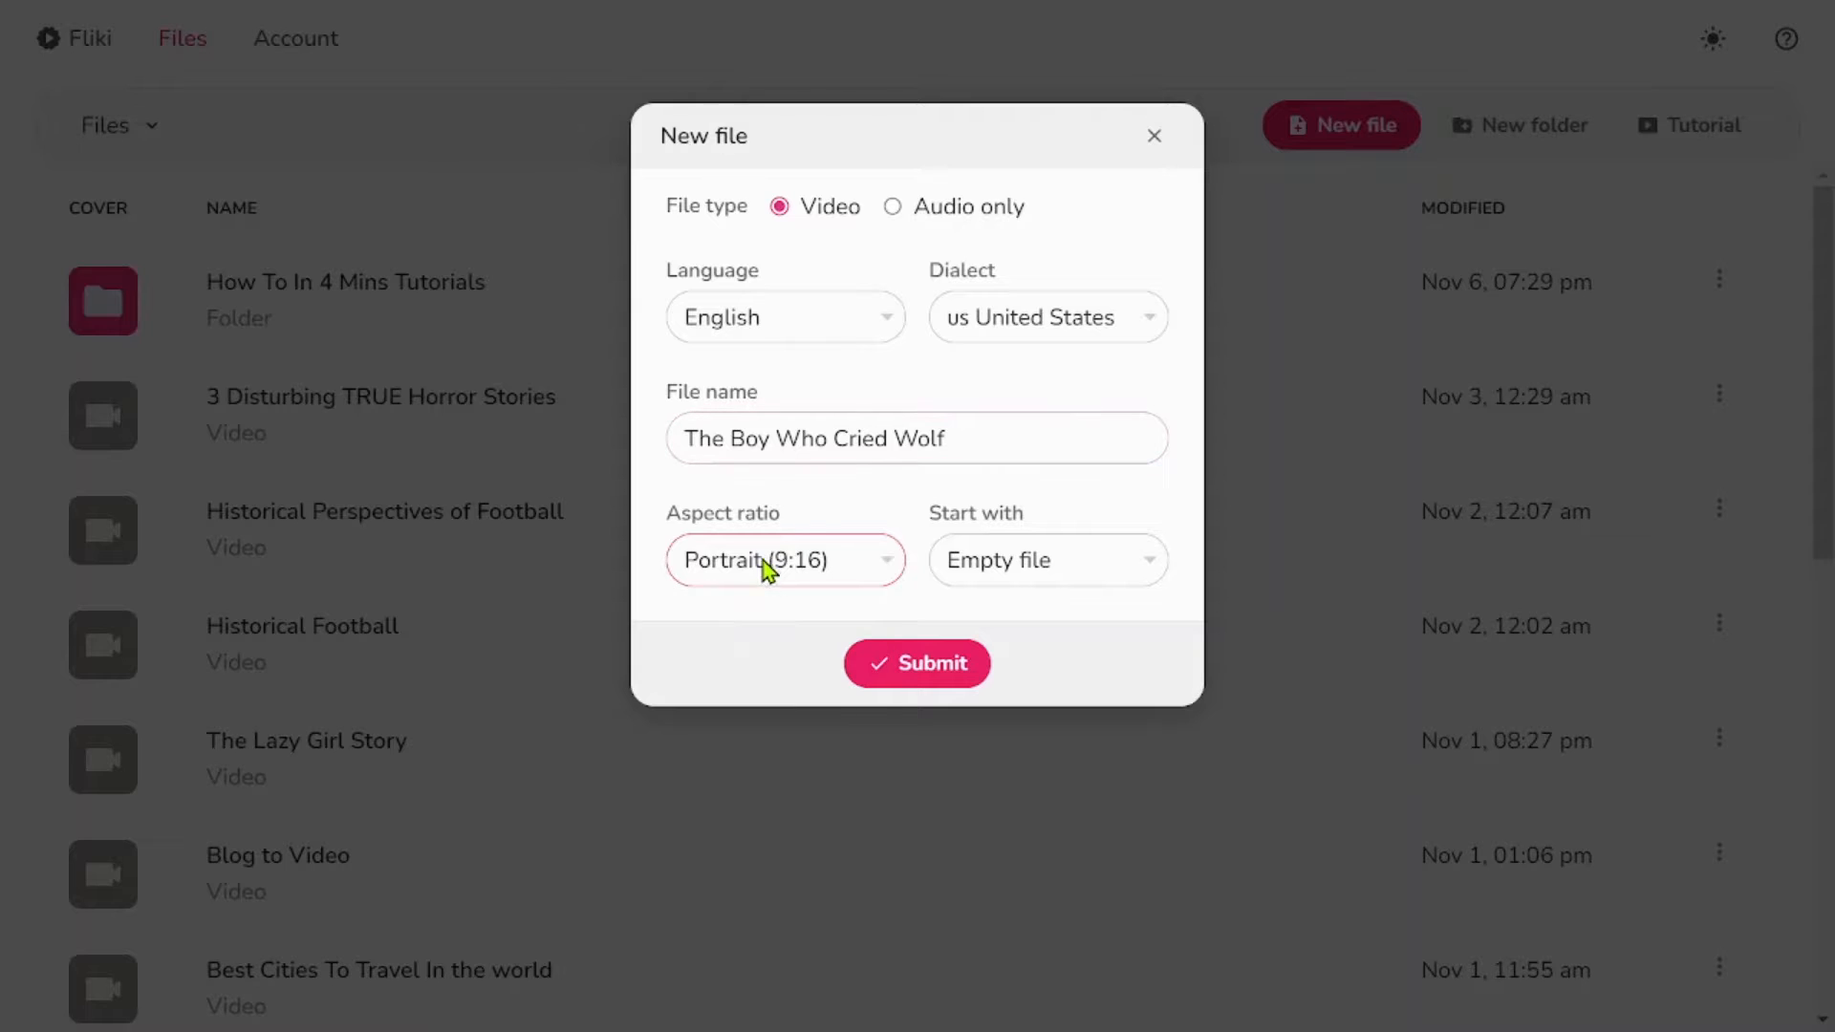
{"action": "left_click", "coordinate": [773, 556]}
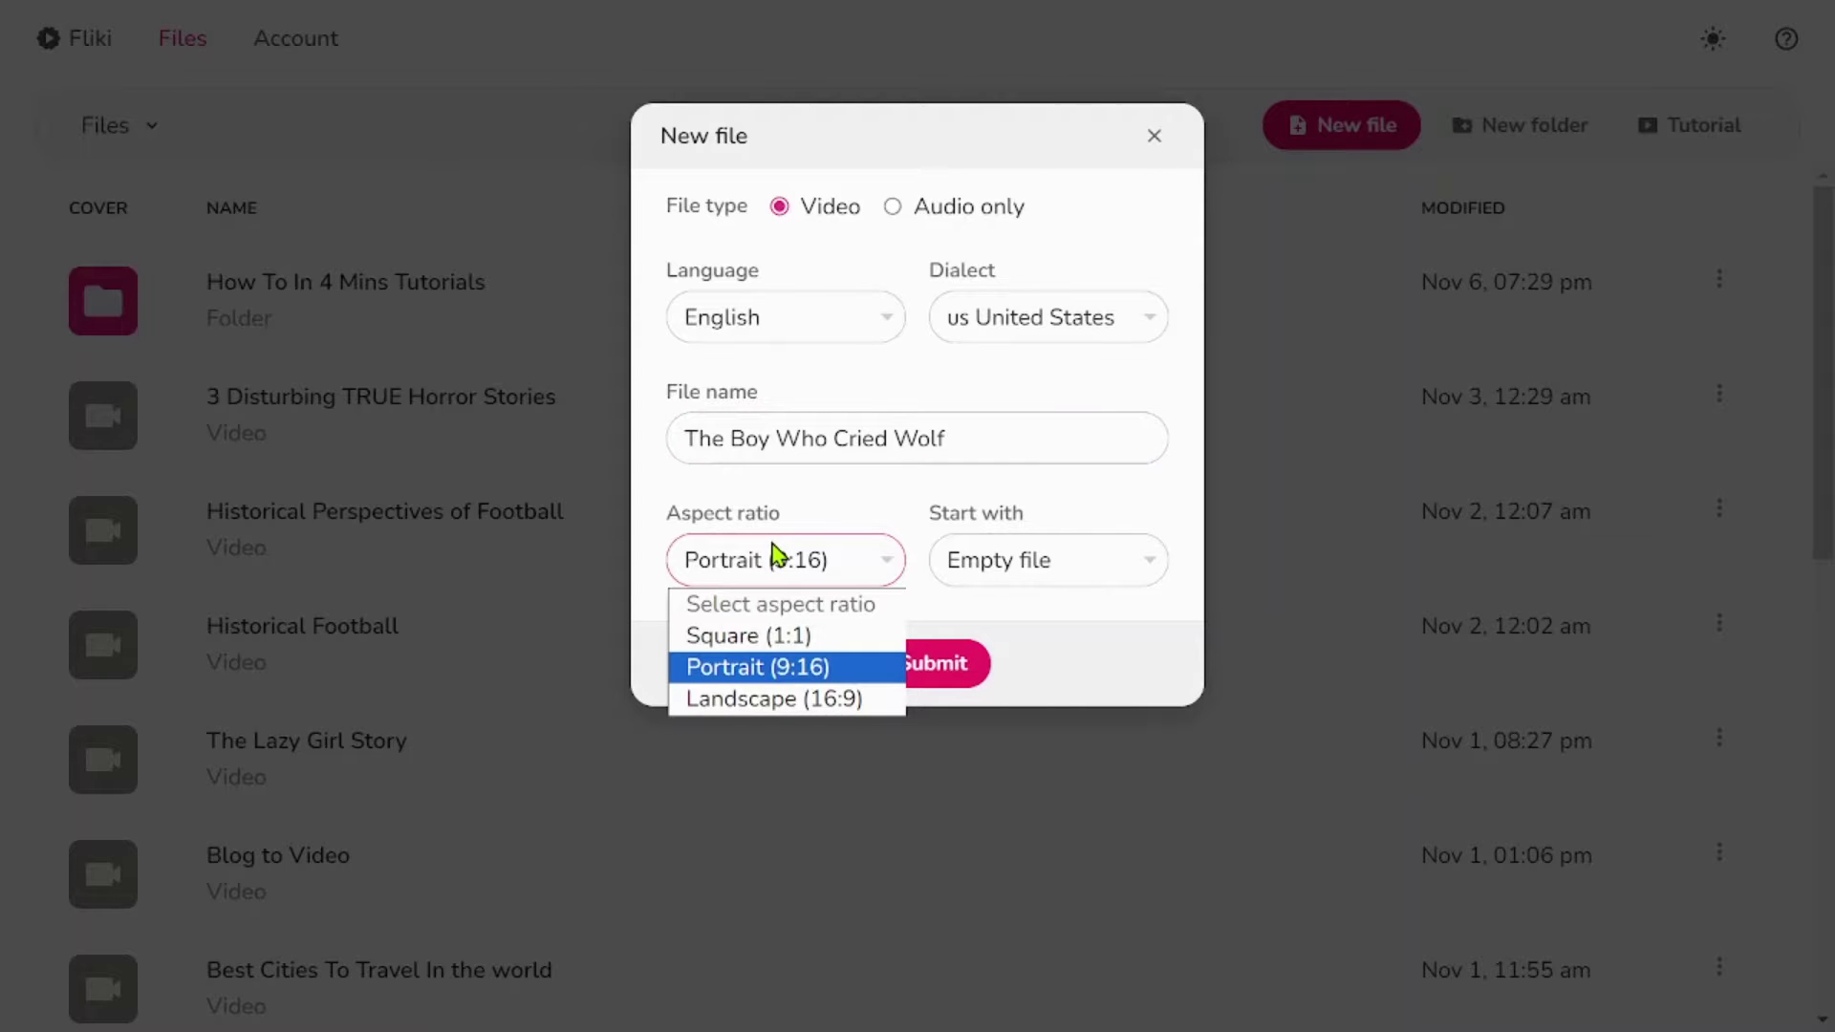
{"action": "left_click", "coordinate": [811, 703]}
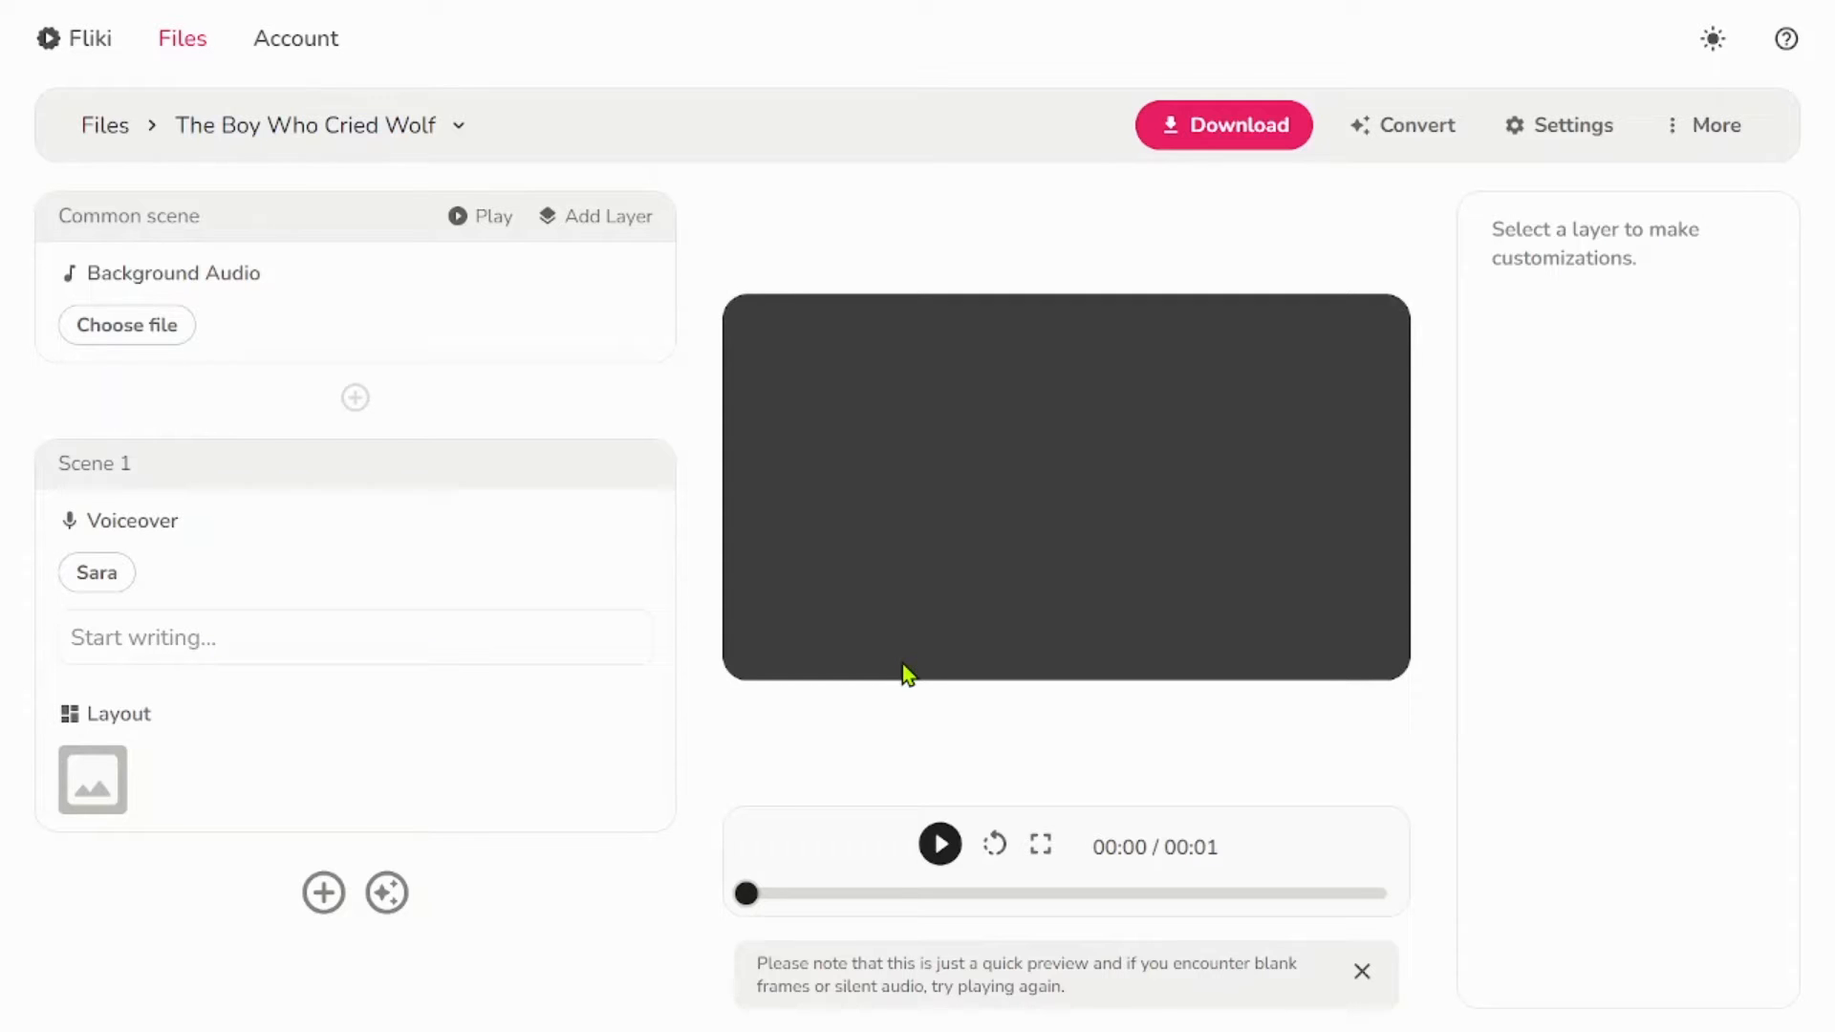
- Generate a video from the Boy Who Cried Wolf idea using the Storytelling style
{"action": "left_click", "coordinate": [1416, 128]}
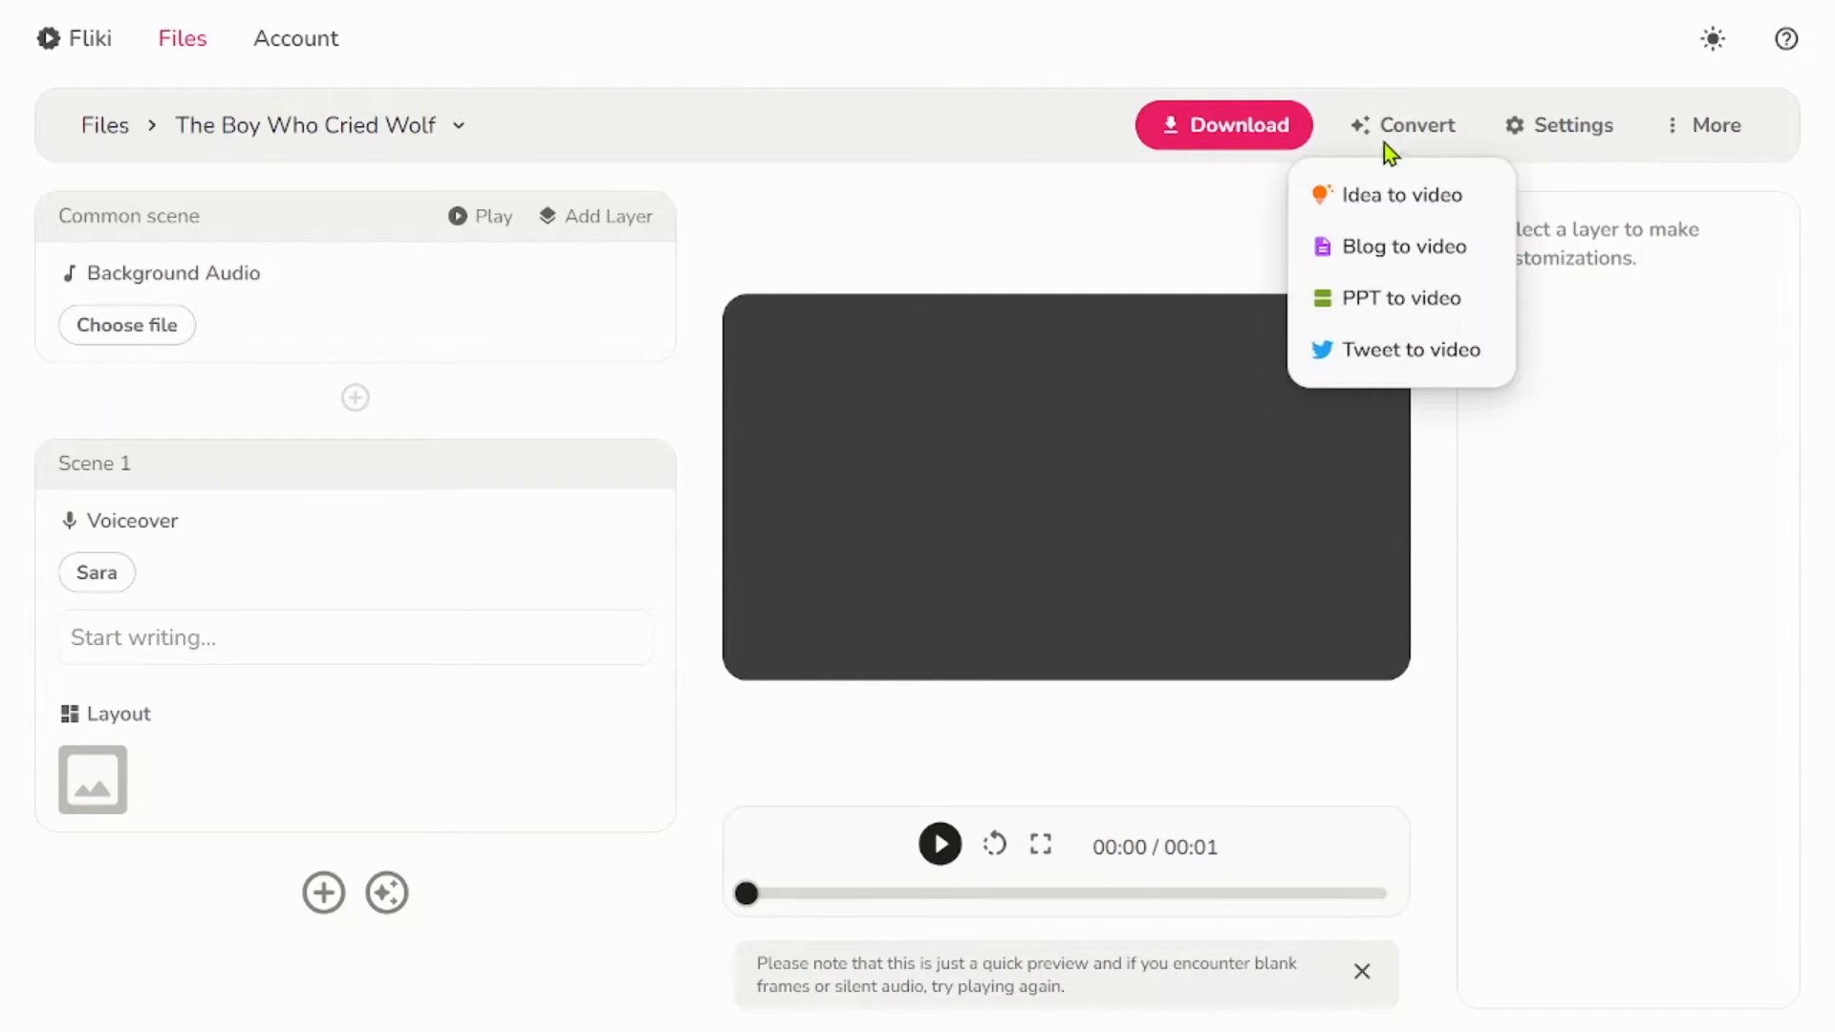
{"action": "left_click", "coordinate": [1412, 196]}
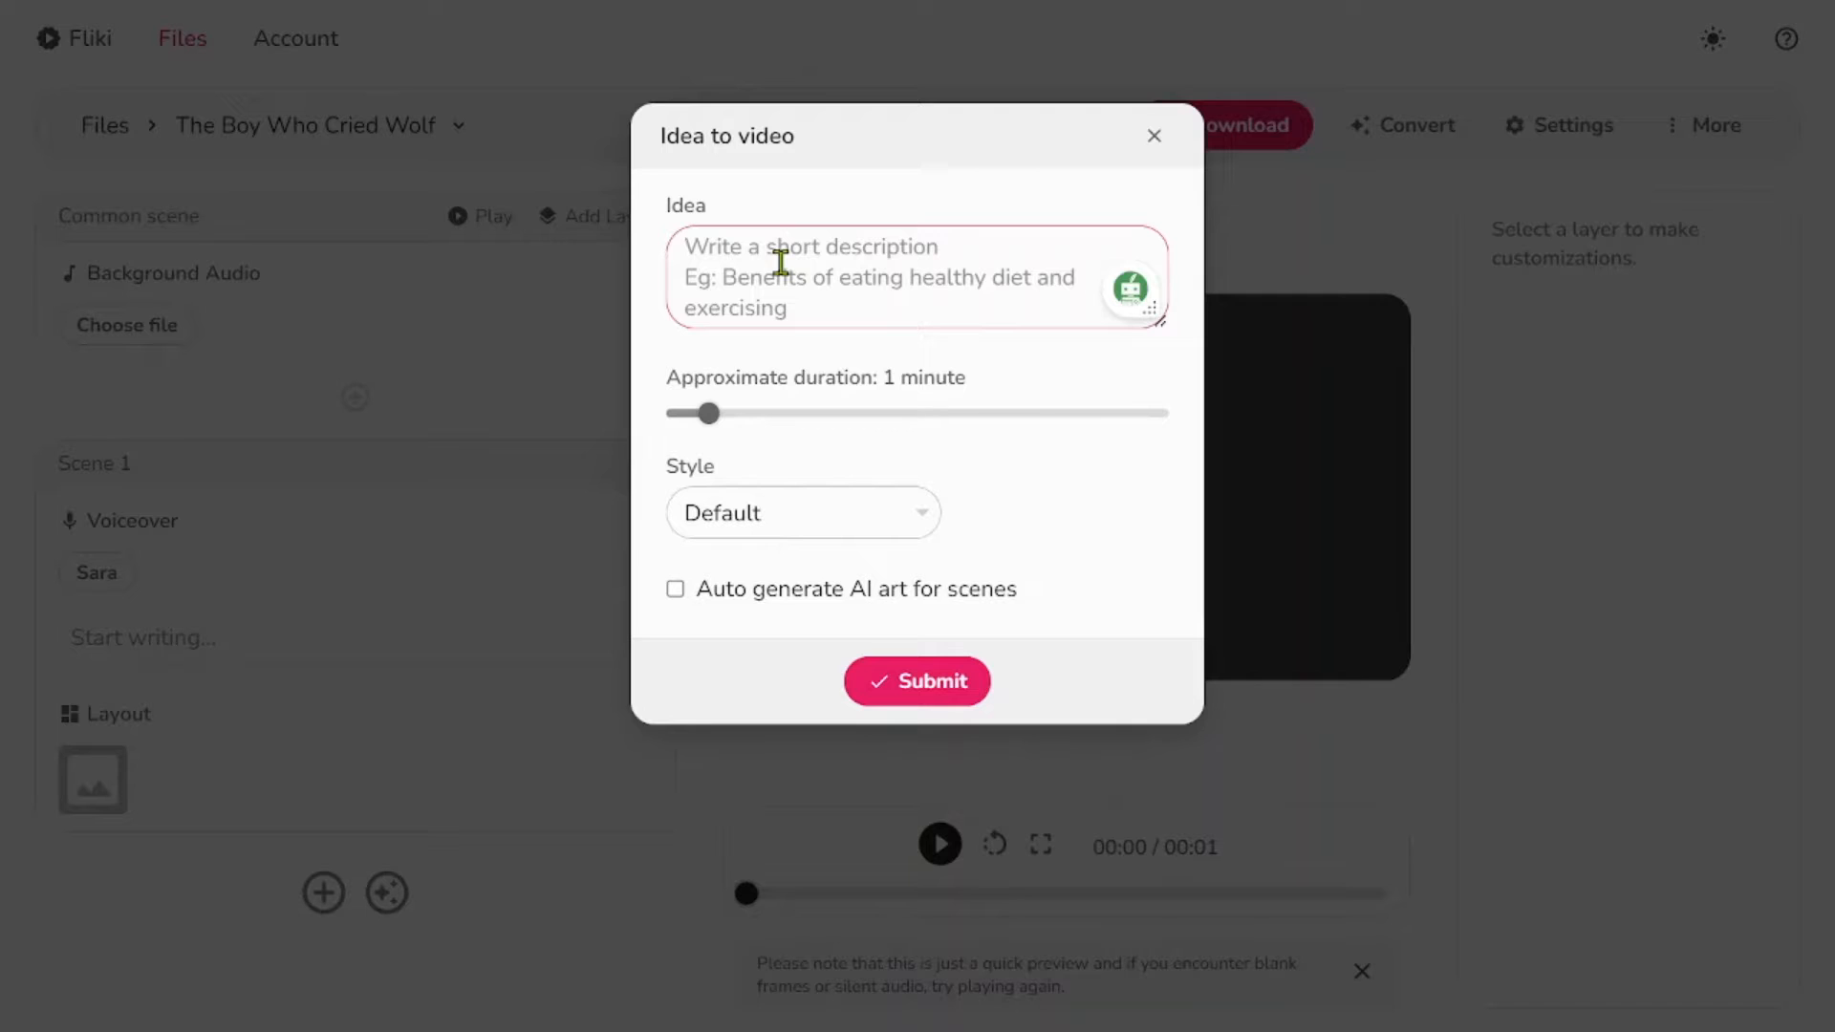
{"action": "type", "text": "Write the Story of The Boy Who Cried Wolf"}
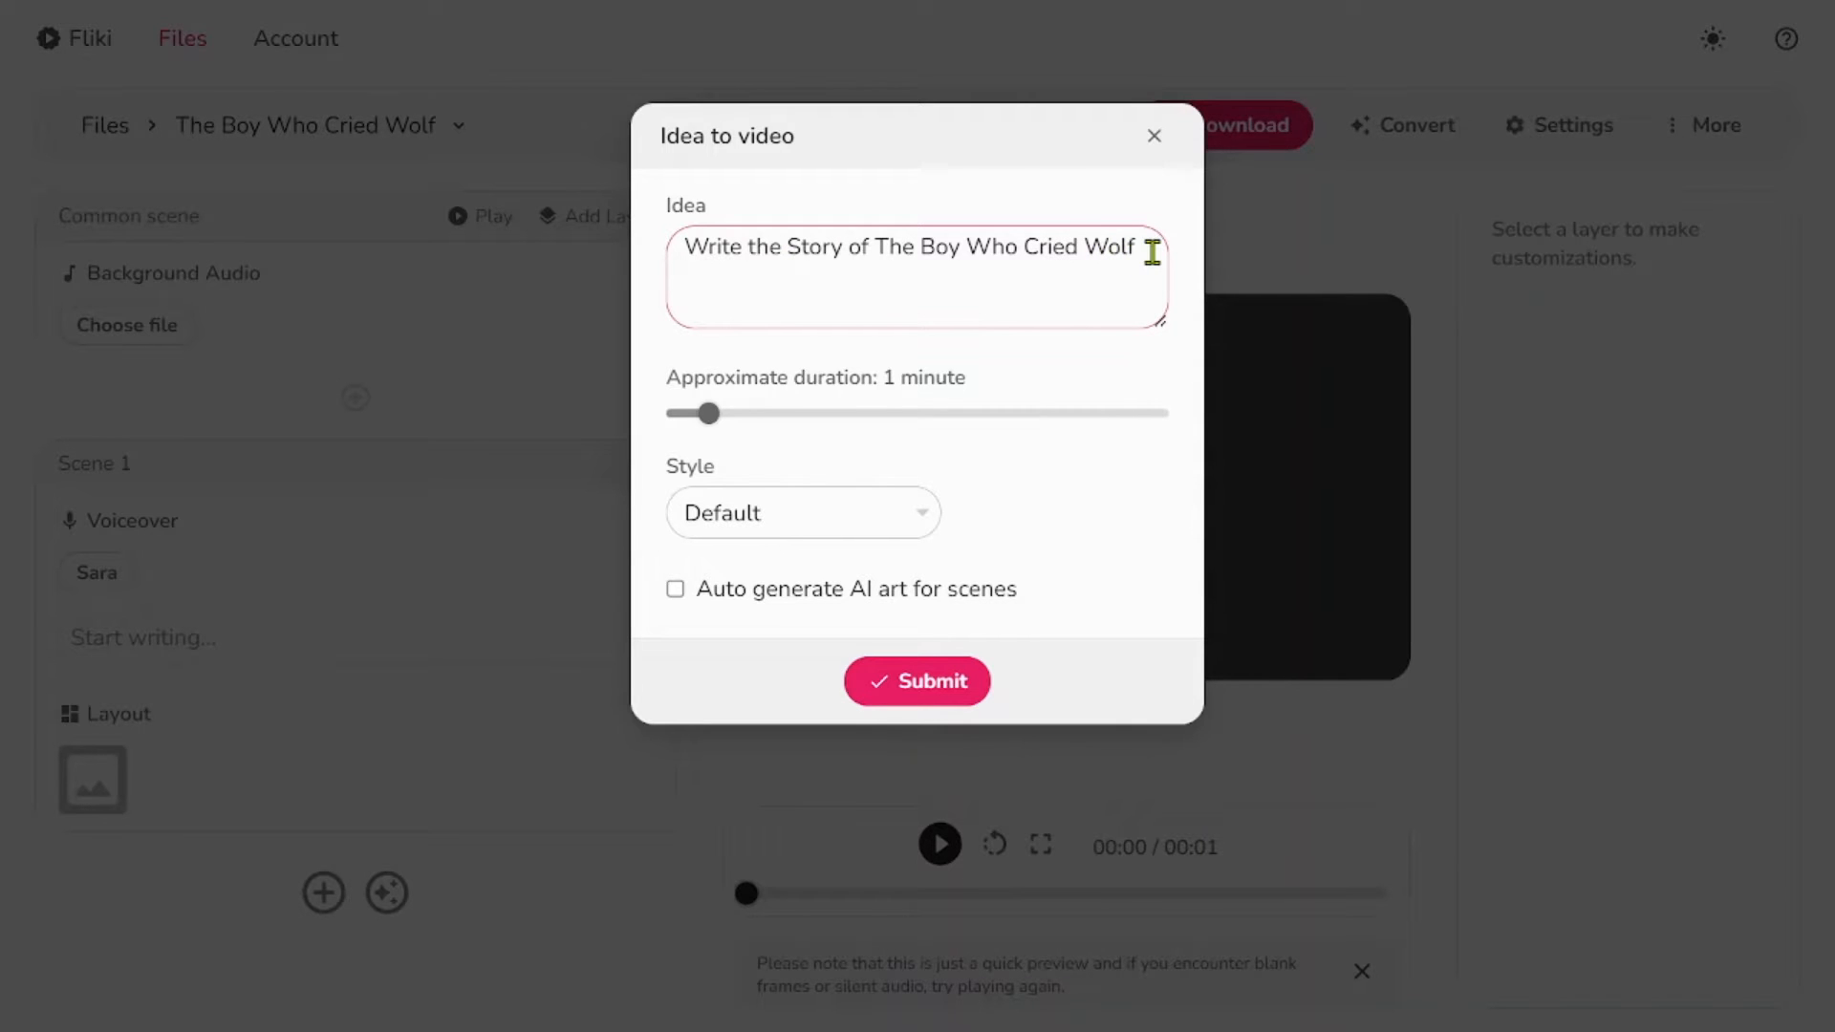
{"action": "left_click_drag", "start_coordinate": [1152, 252], "coordinate": [677, 288]}
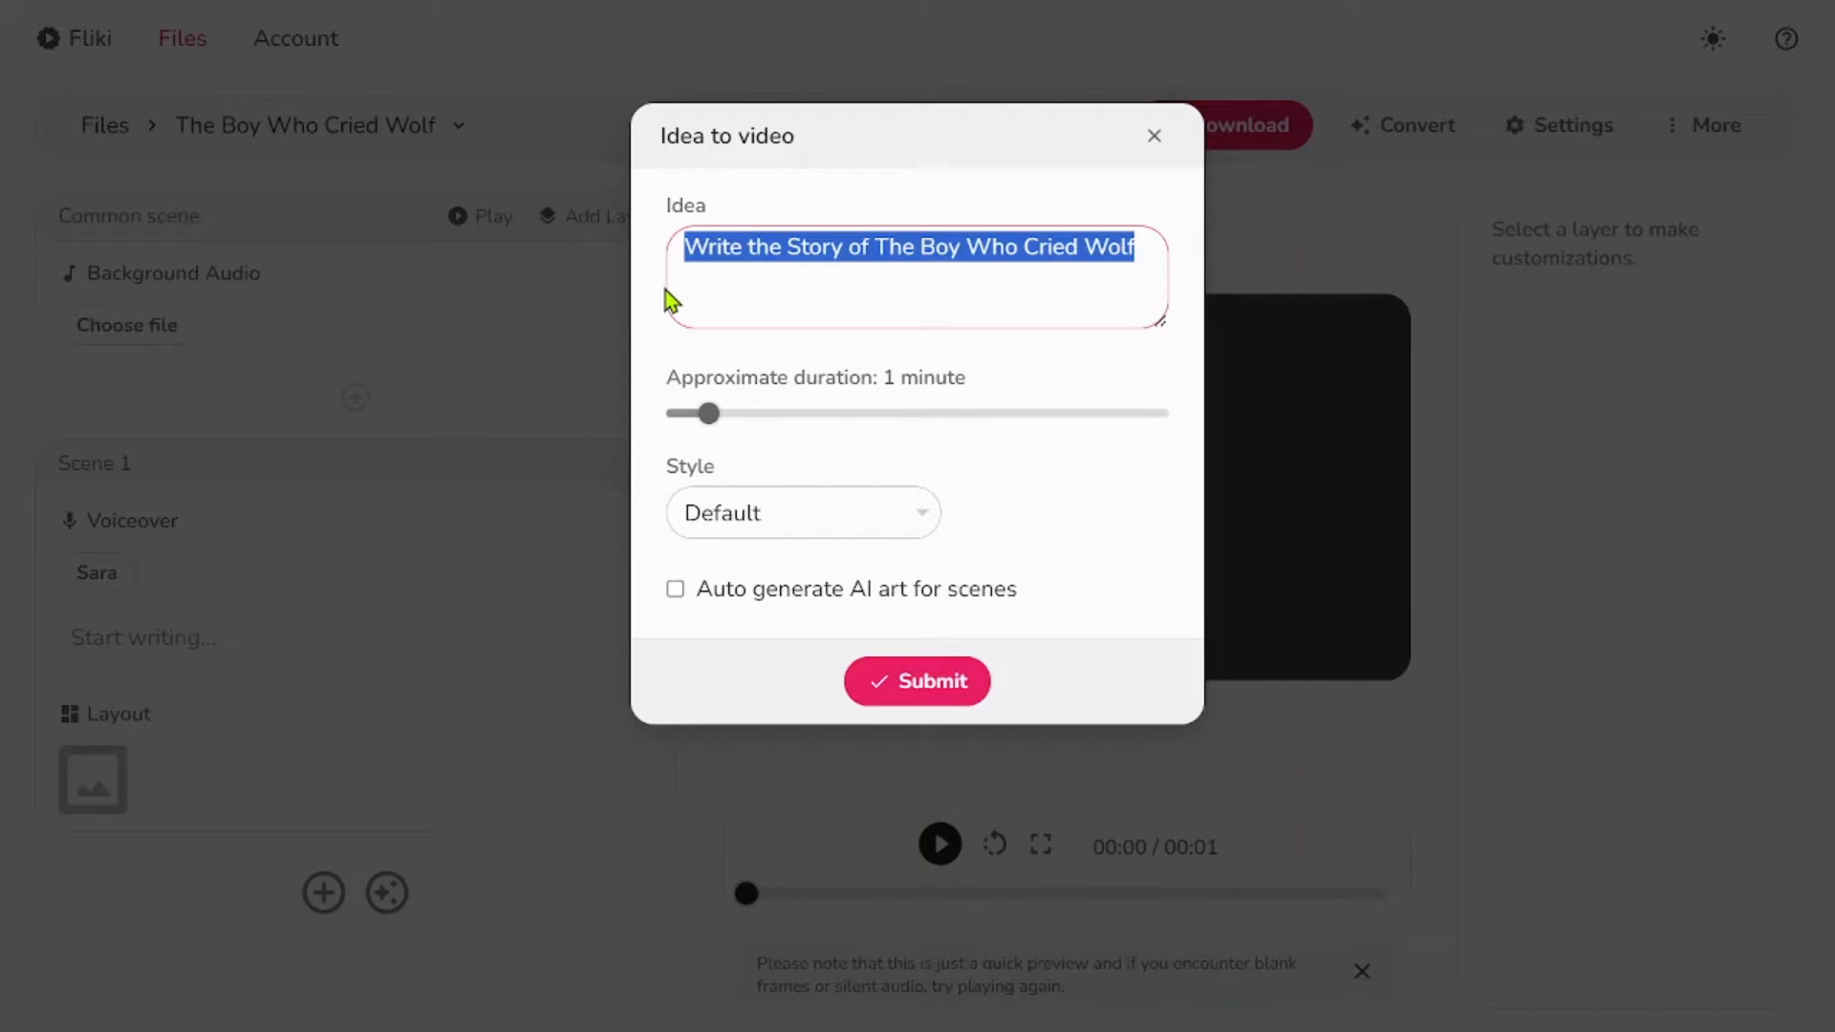
{"action": "left_click", "coordinate": [667, 298]}
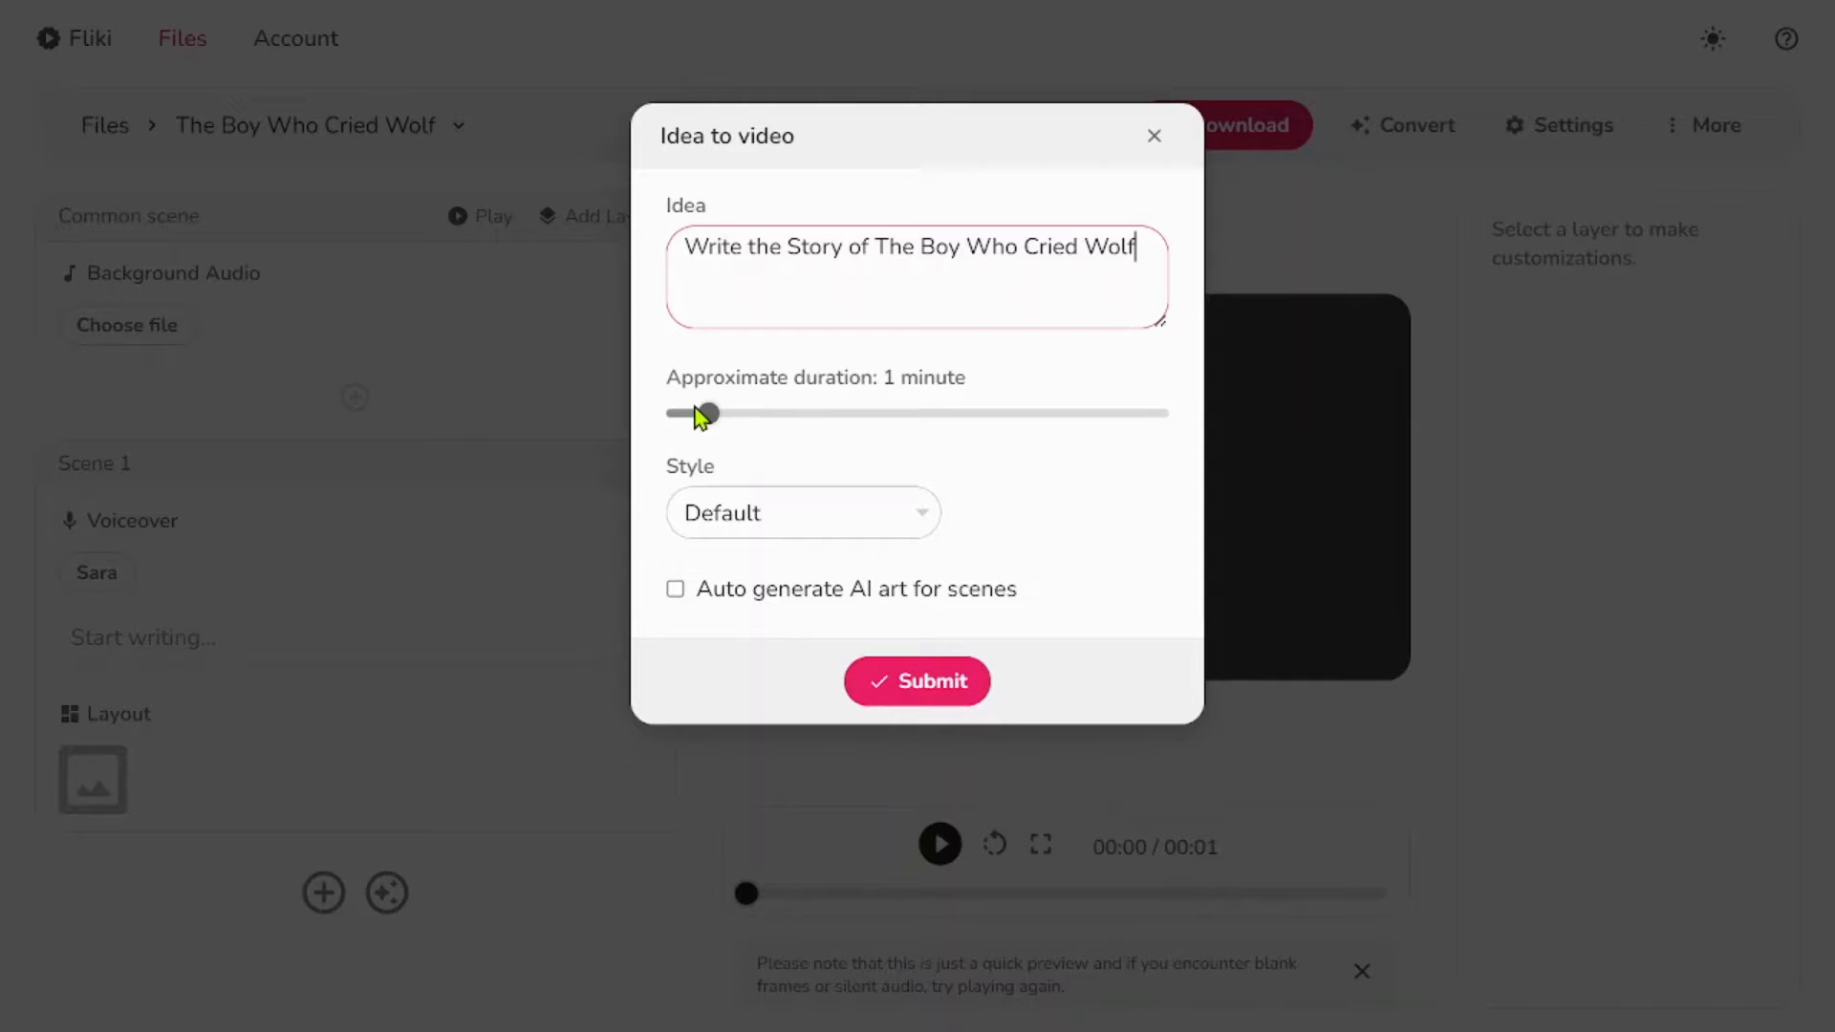
{"action": "left_click", "coordinate": [820, 519]}
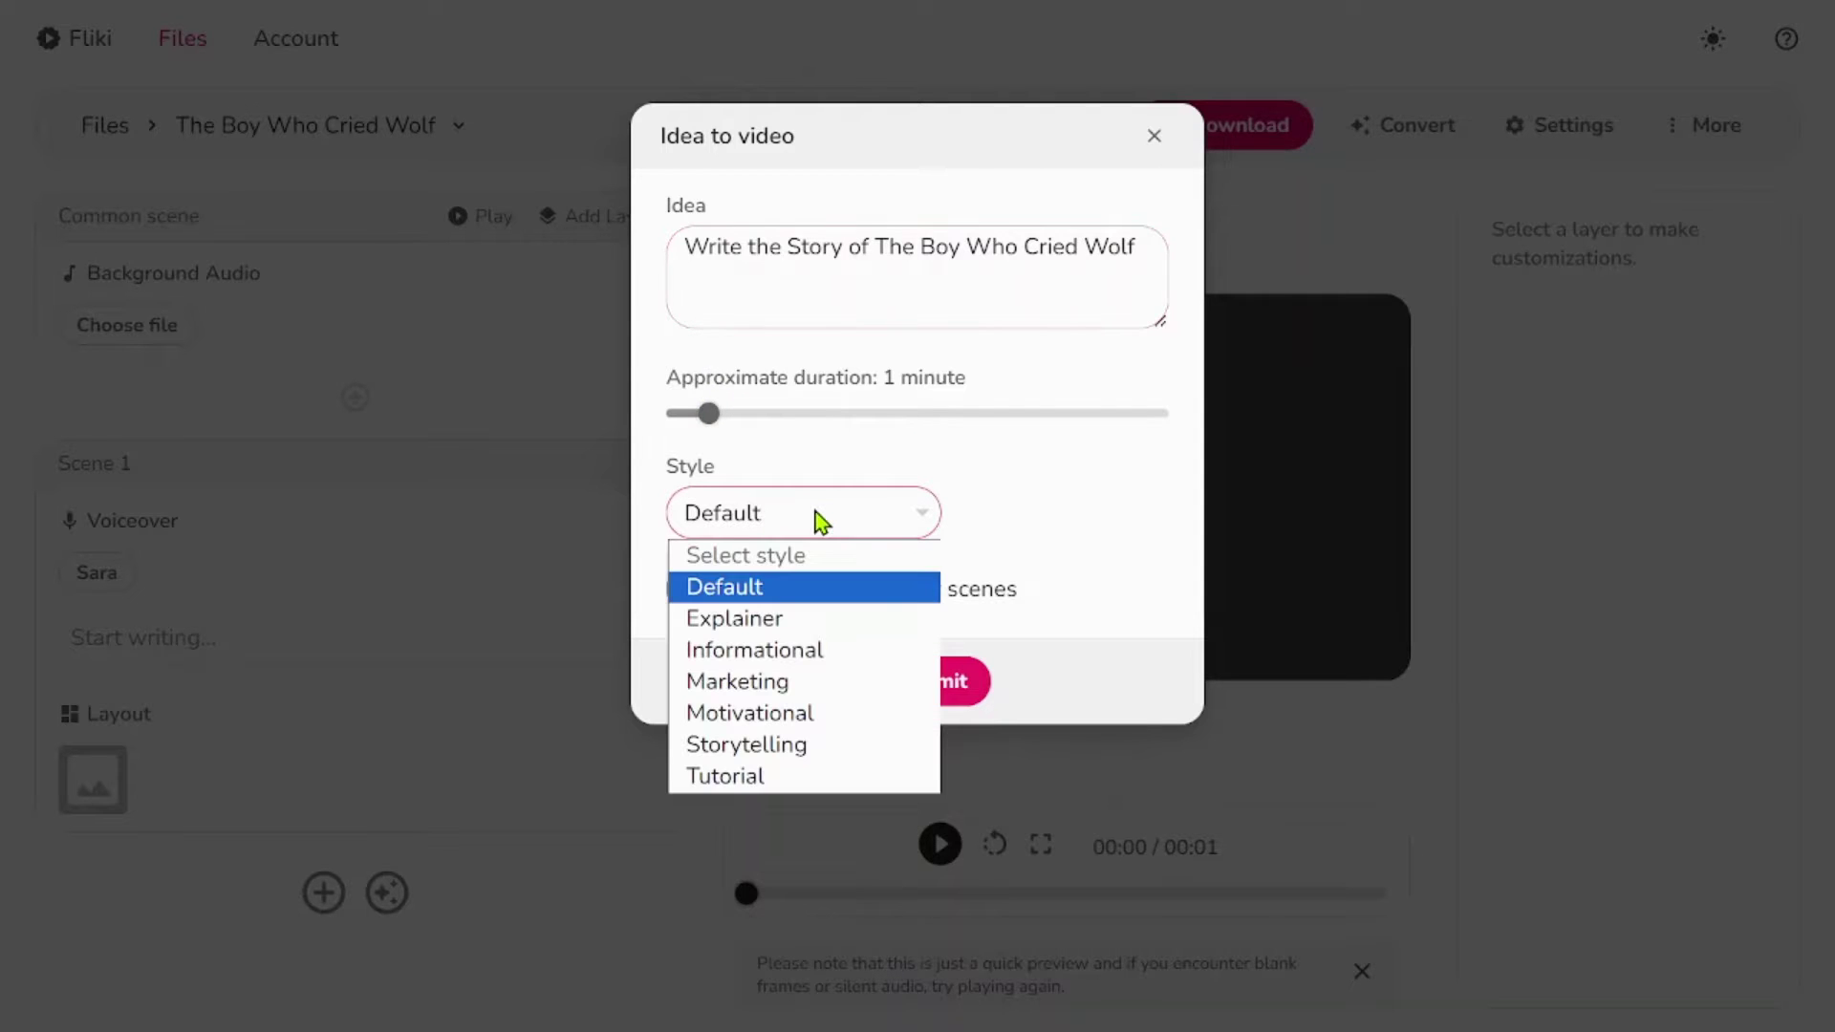
{"action": "left_click", "coordinate": [746, 743]}
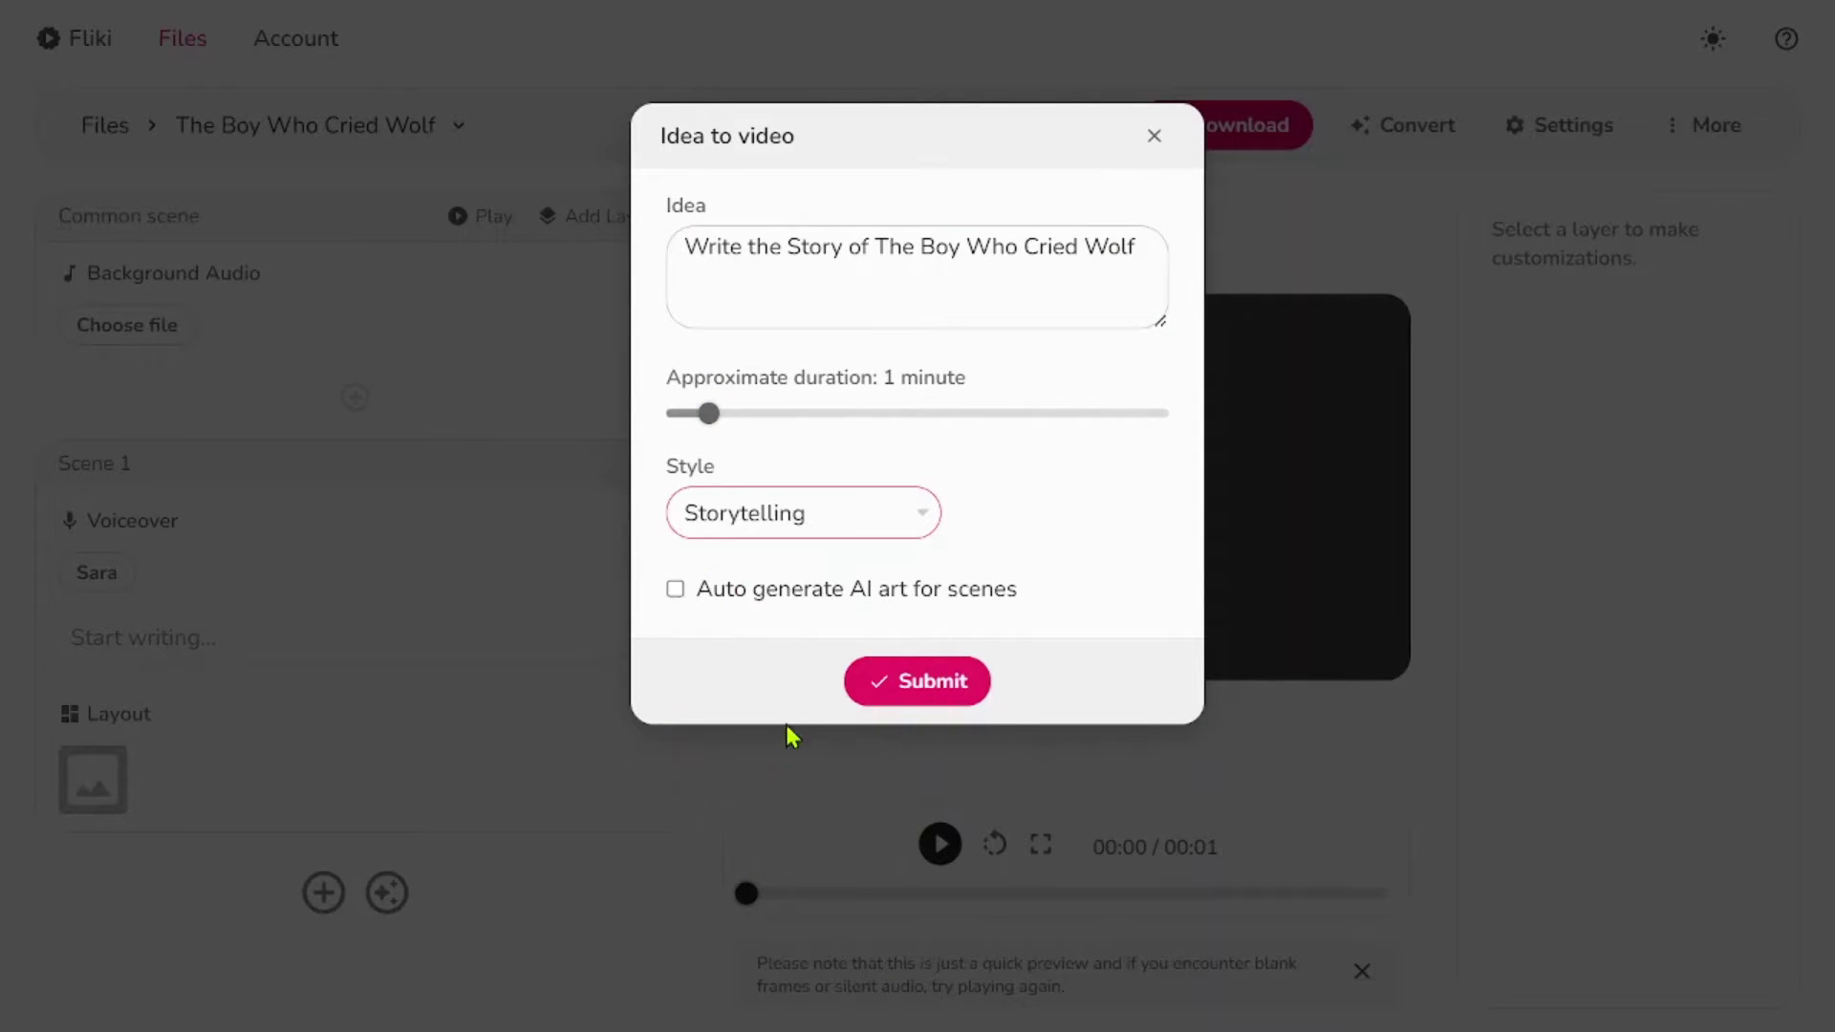
{"action": "left_click", "coordinate": [943, 684]}
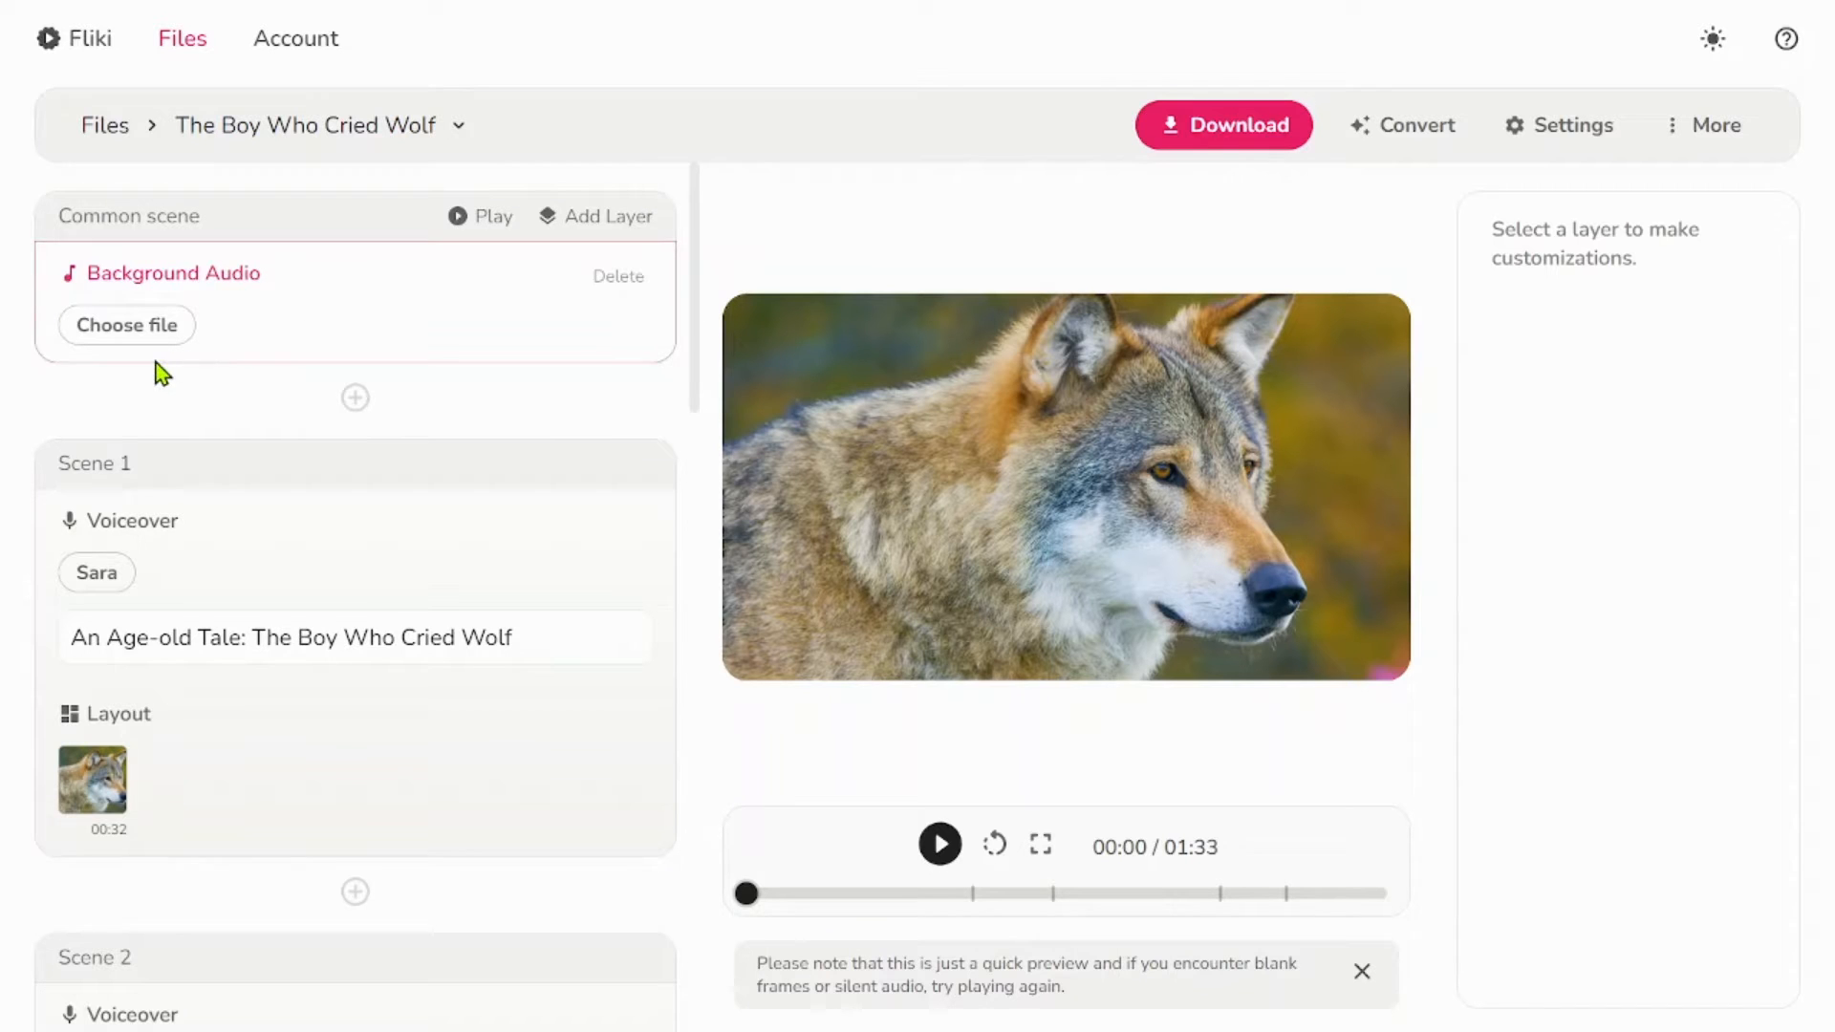
- Set all scenes' narration to the Ana (child) voice and start downloading the video
{"action": "left_click", "coordinate": [89, 578]}
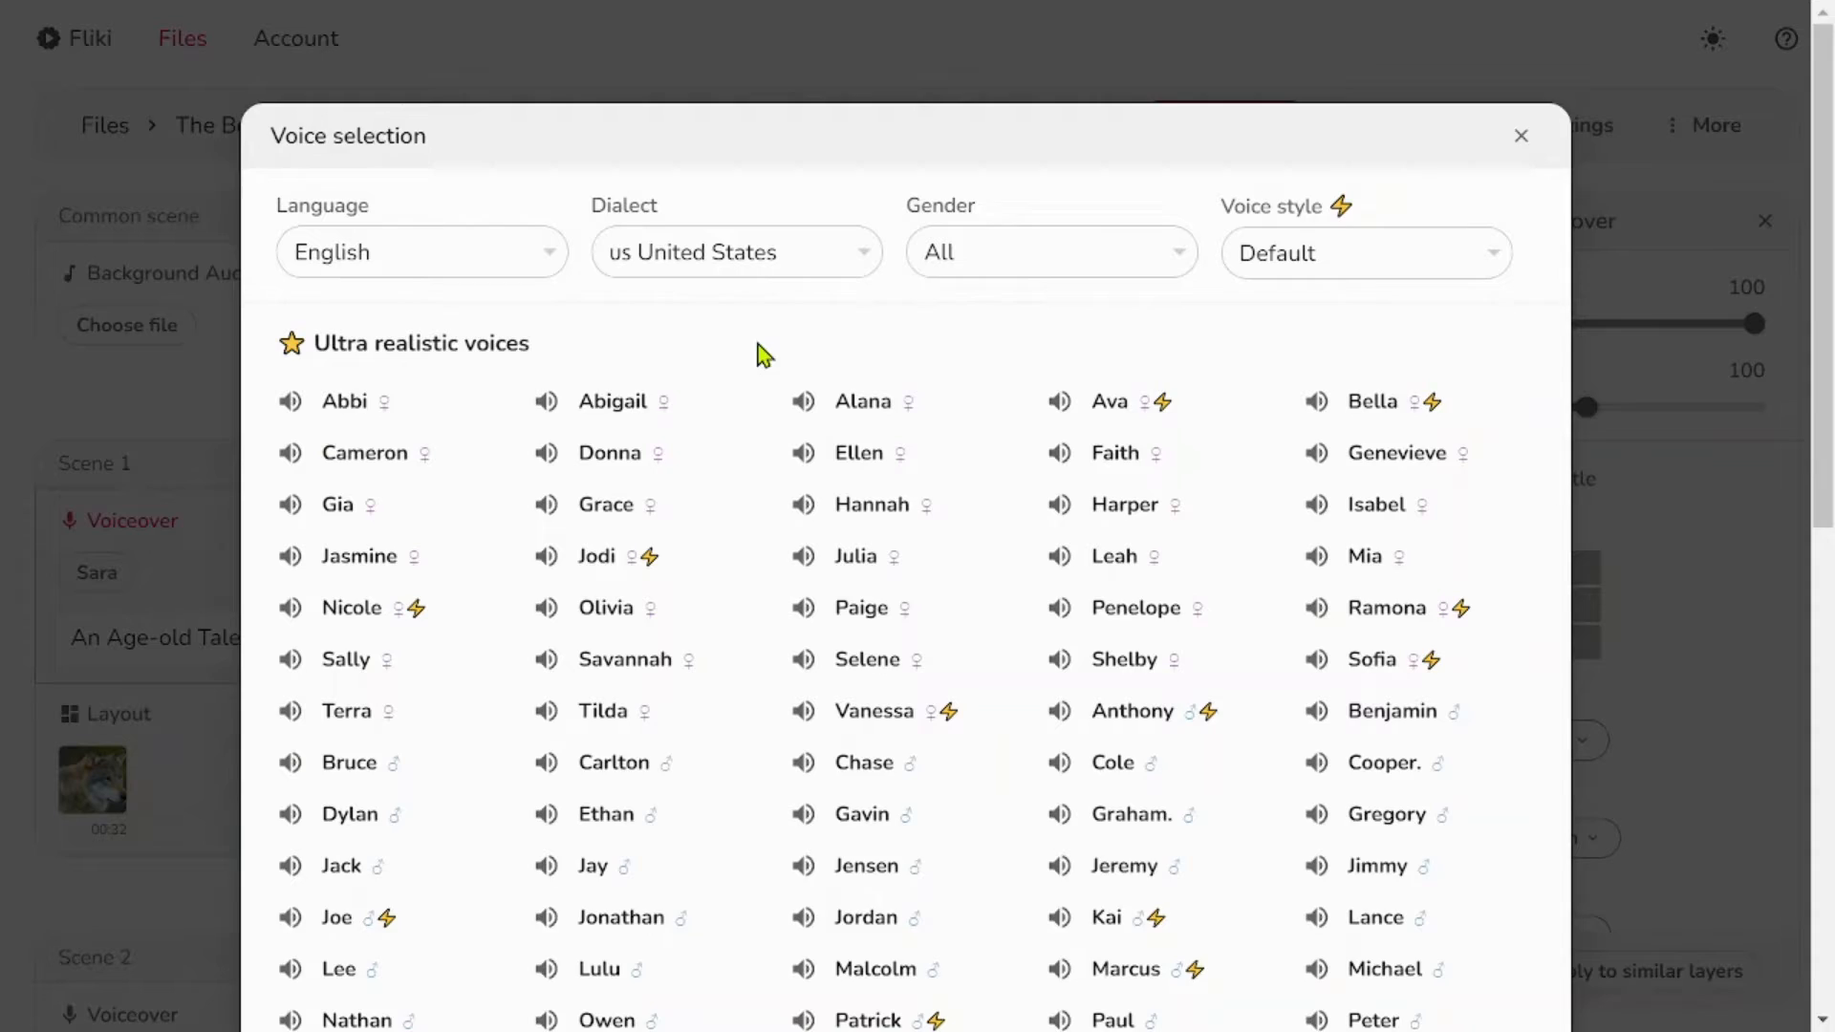
{"action": "scroll", "coordinate": [613, 420], "scroll_direction": "down", "scroll_amount": 5}
{"action": "left_click", "coordinate": [613, 421]}
{"action": "left_click", "coordinate": [713, 889]}
{"action": "left_click", "coordinate": [904, 953]}
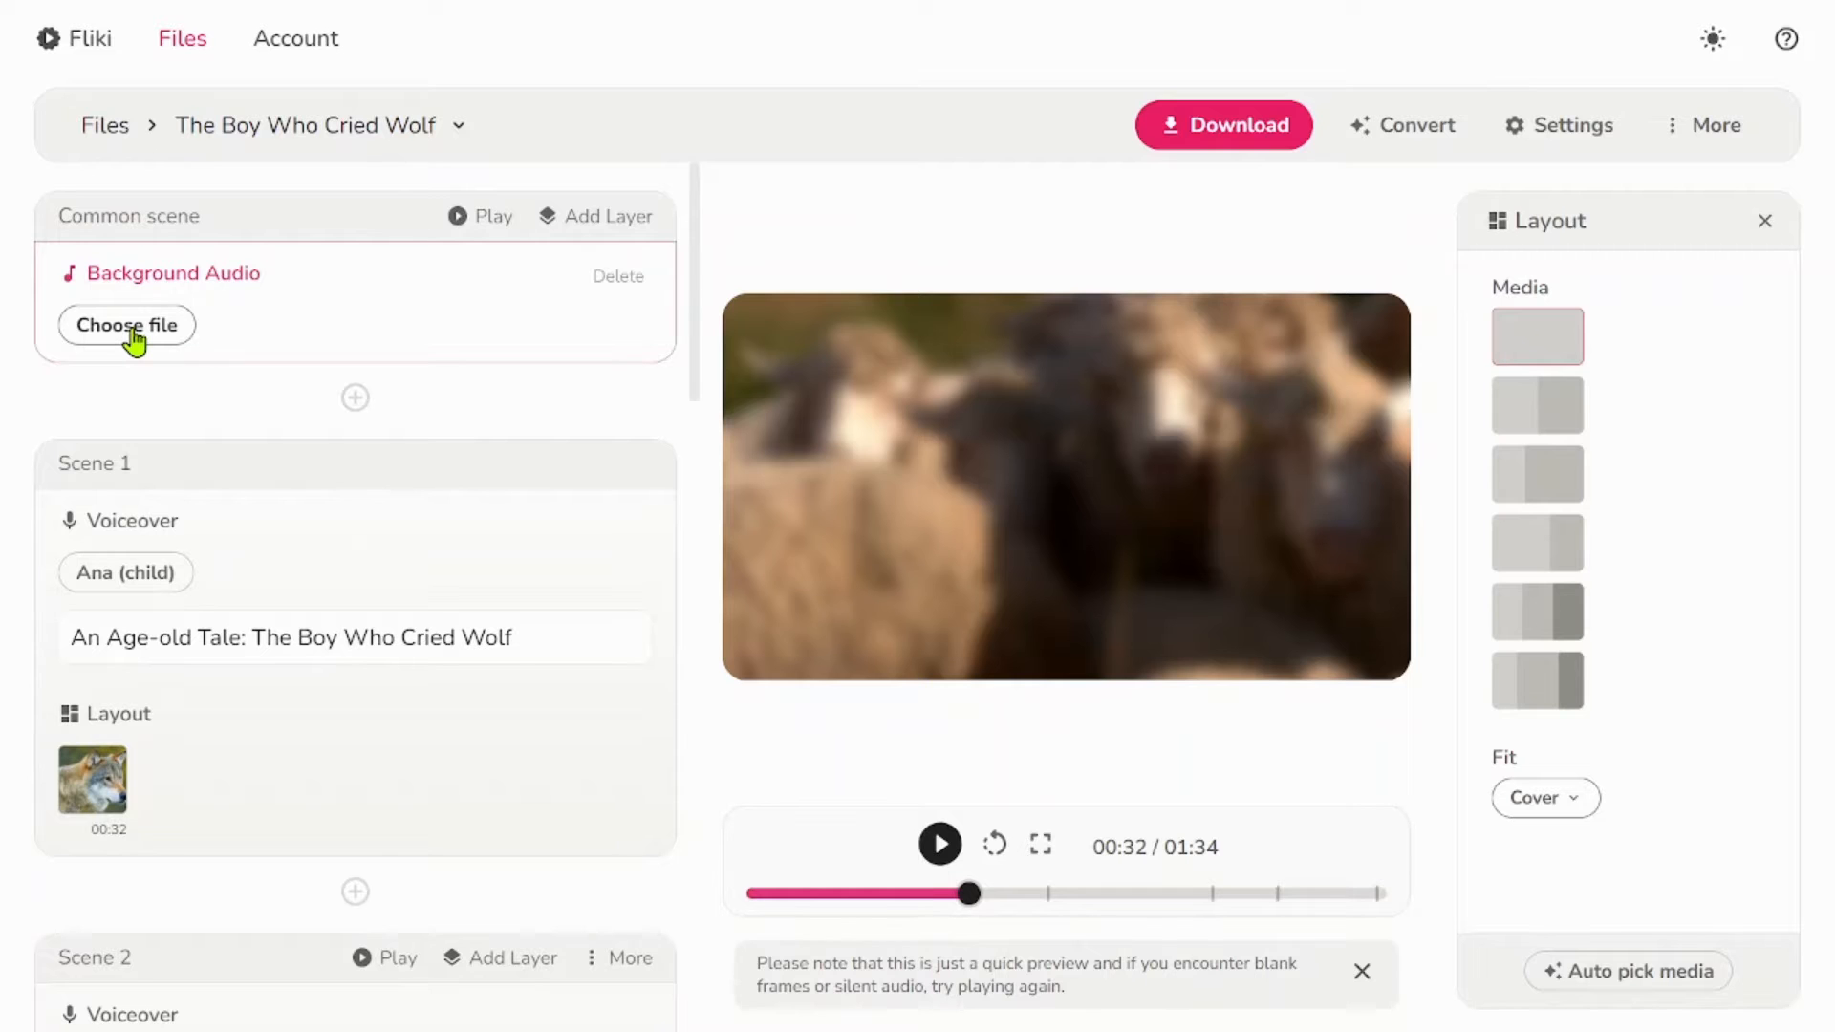
{"action": "left_click", "coordinate": [134, 340]}
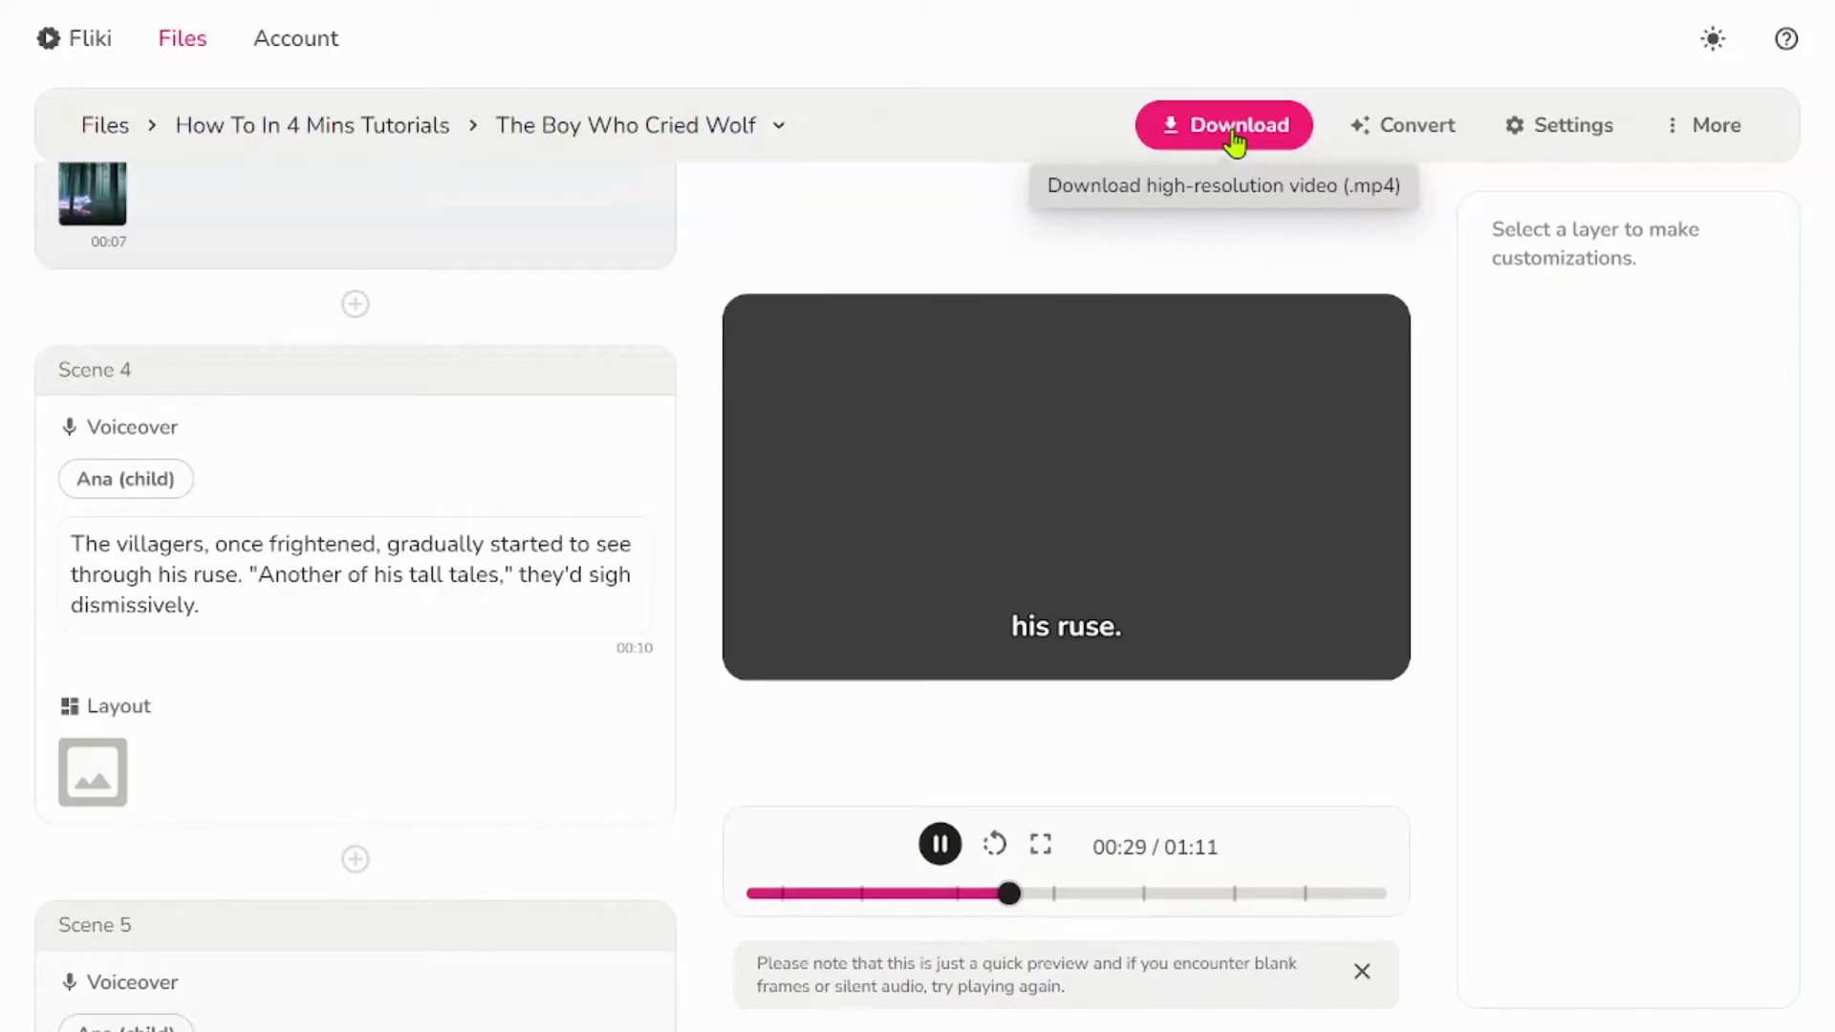
{"action": "left_click", "coordinate": [1236, 133]}
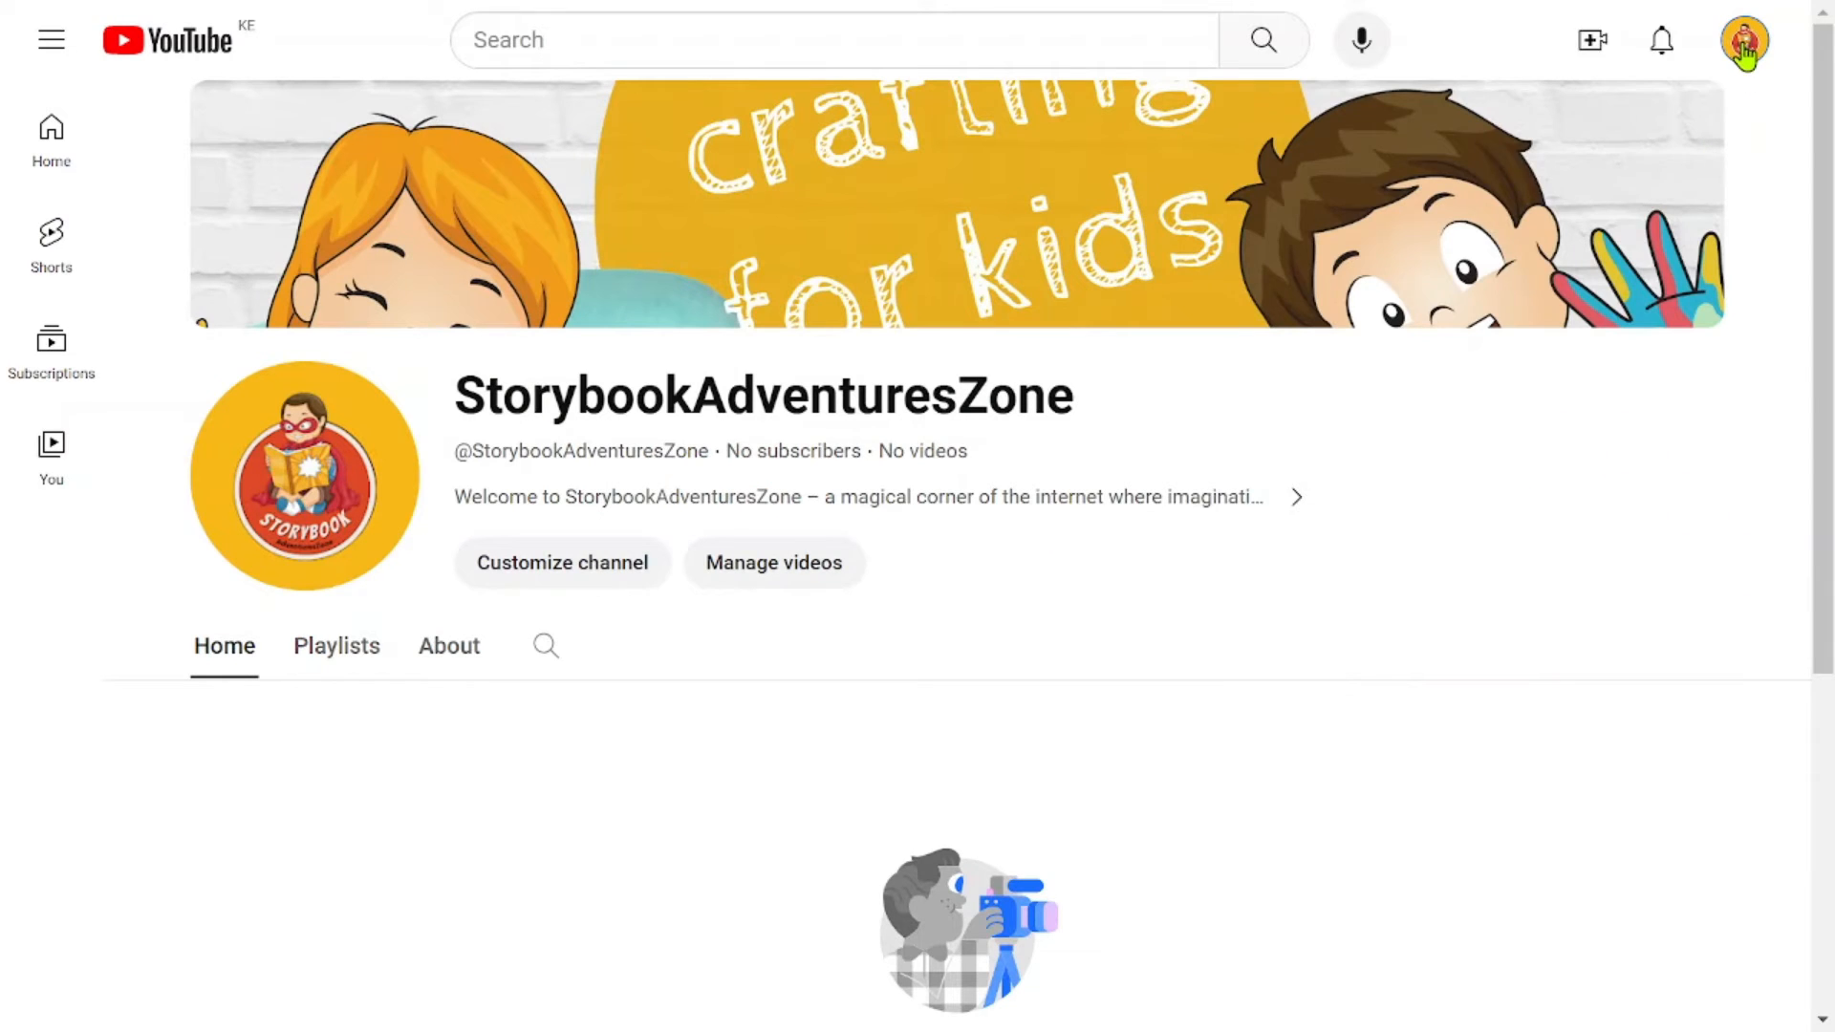
- Upload the video in YouTube Studio as 'The Story of The Boy Who Cried Wolf'
{"action": "left_click", "coordinate": [1746, 44]}
{"action": "left_click", "coordinate": [1460, 412]}
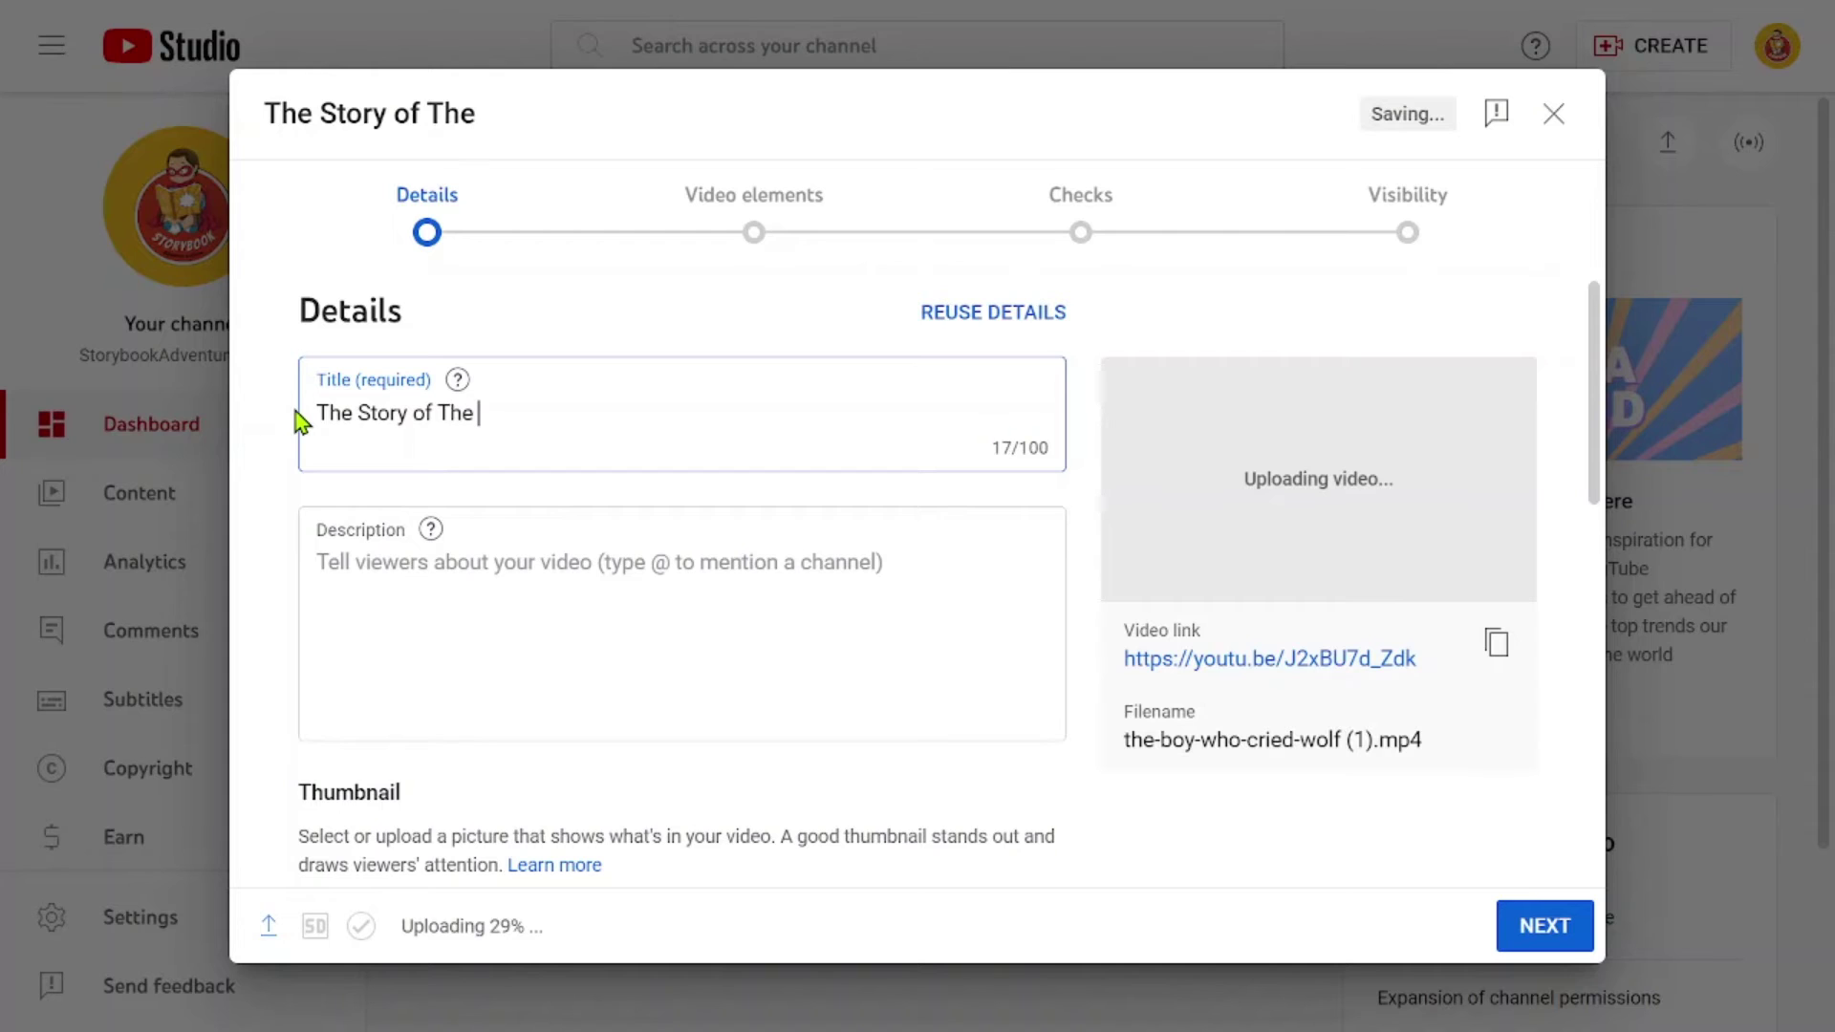
{"action": "type", "text": "Boy Who Ci"}
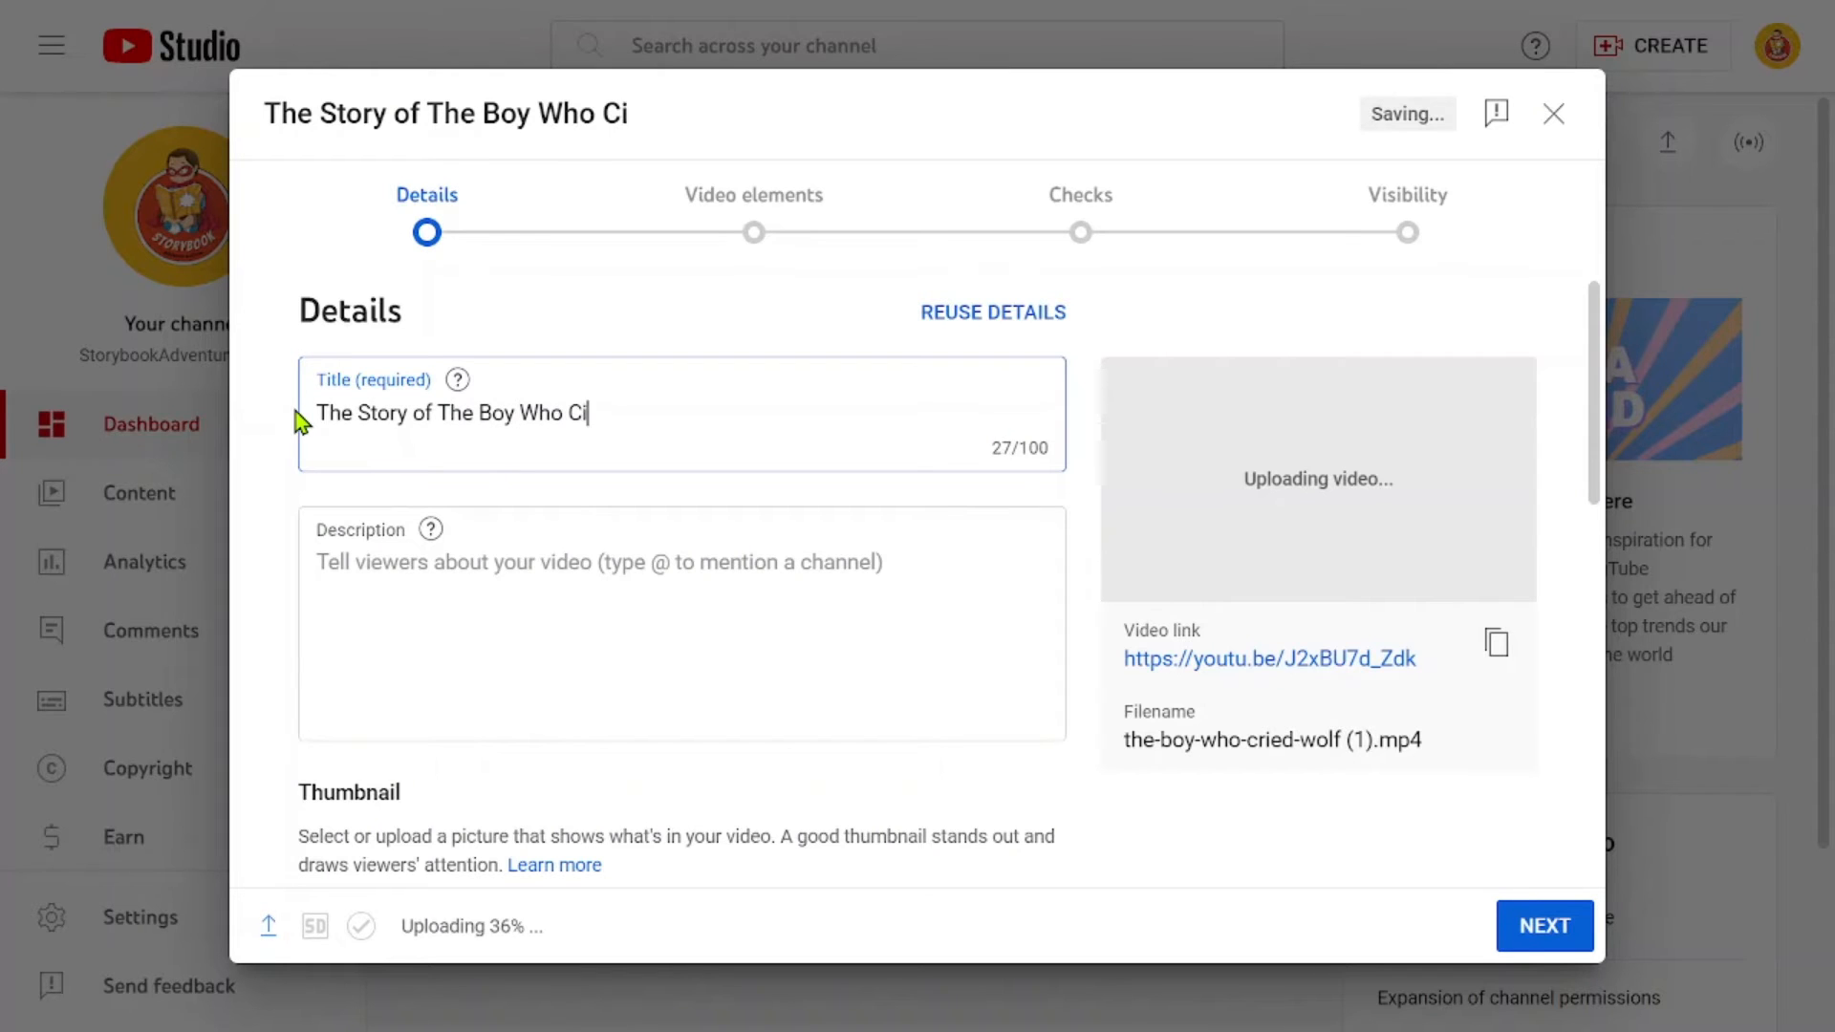
{"action": "key", "text": "BackSpace"}
{"action": "type", "text": "ried Wolf"}
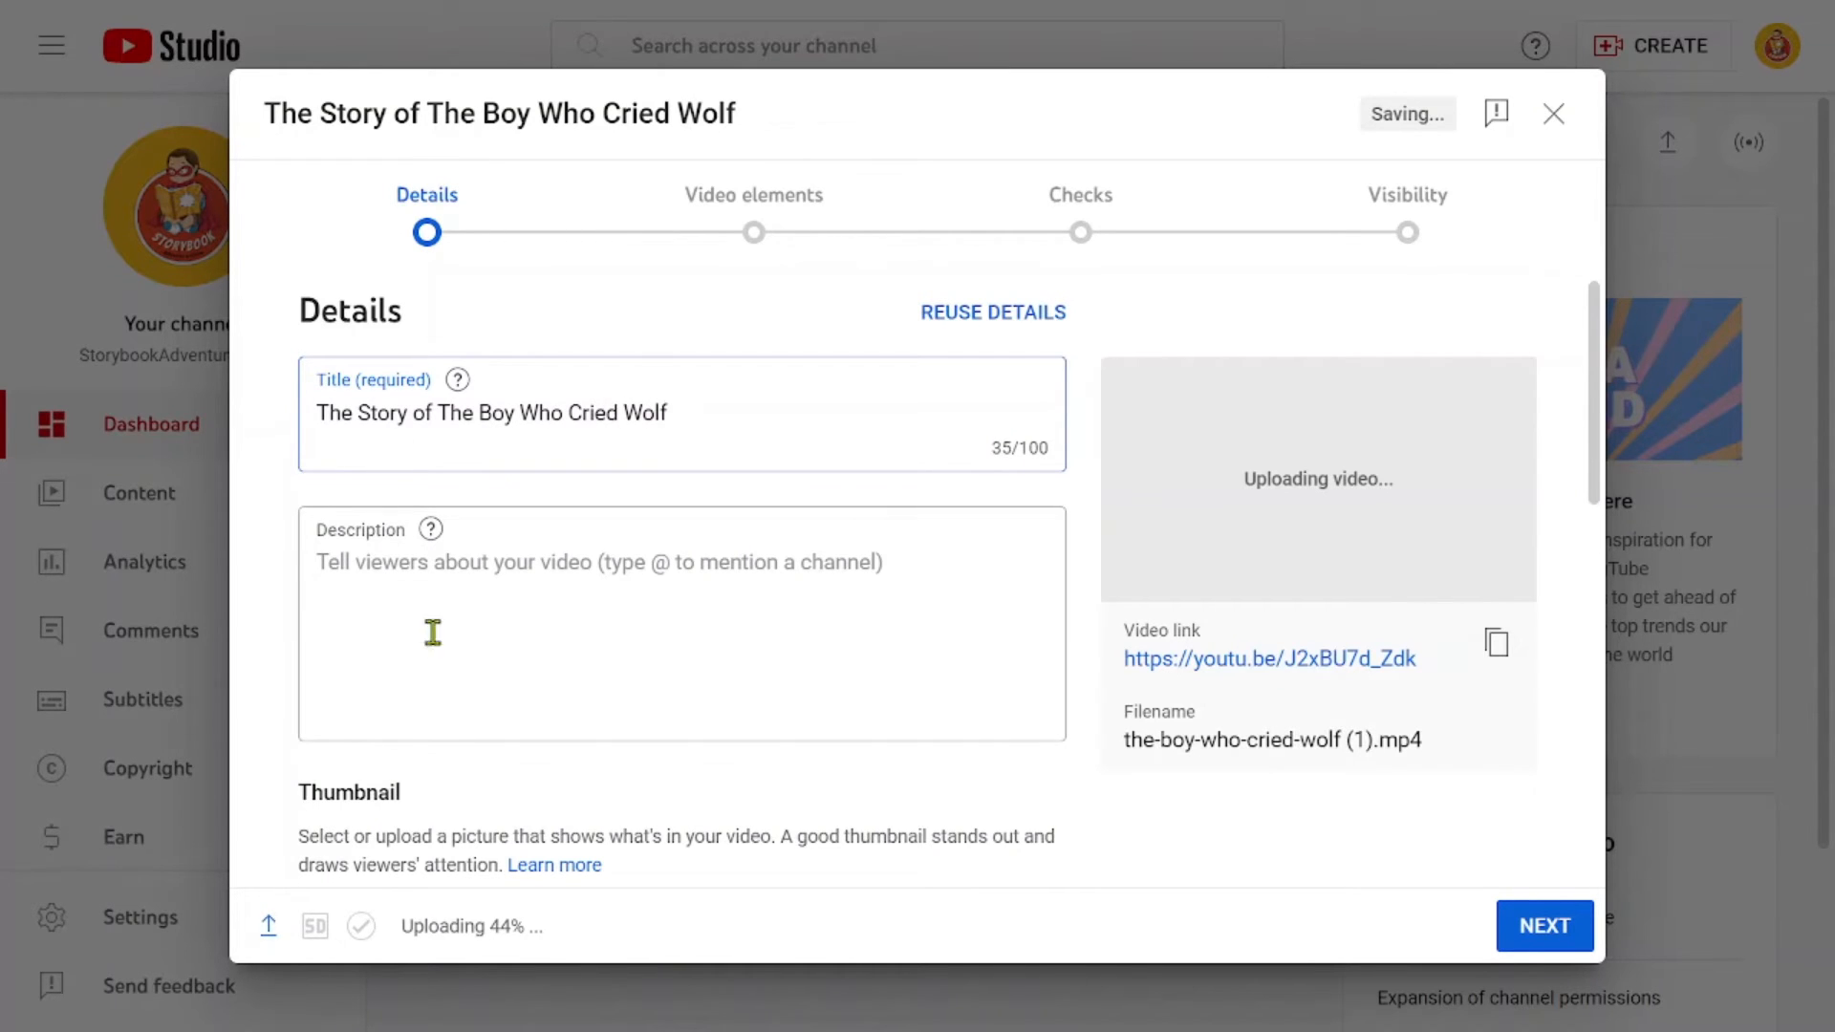
{"action": "left_click", "coordinate": [390, 582]}
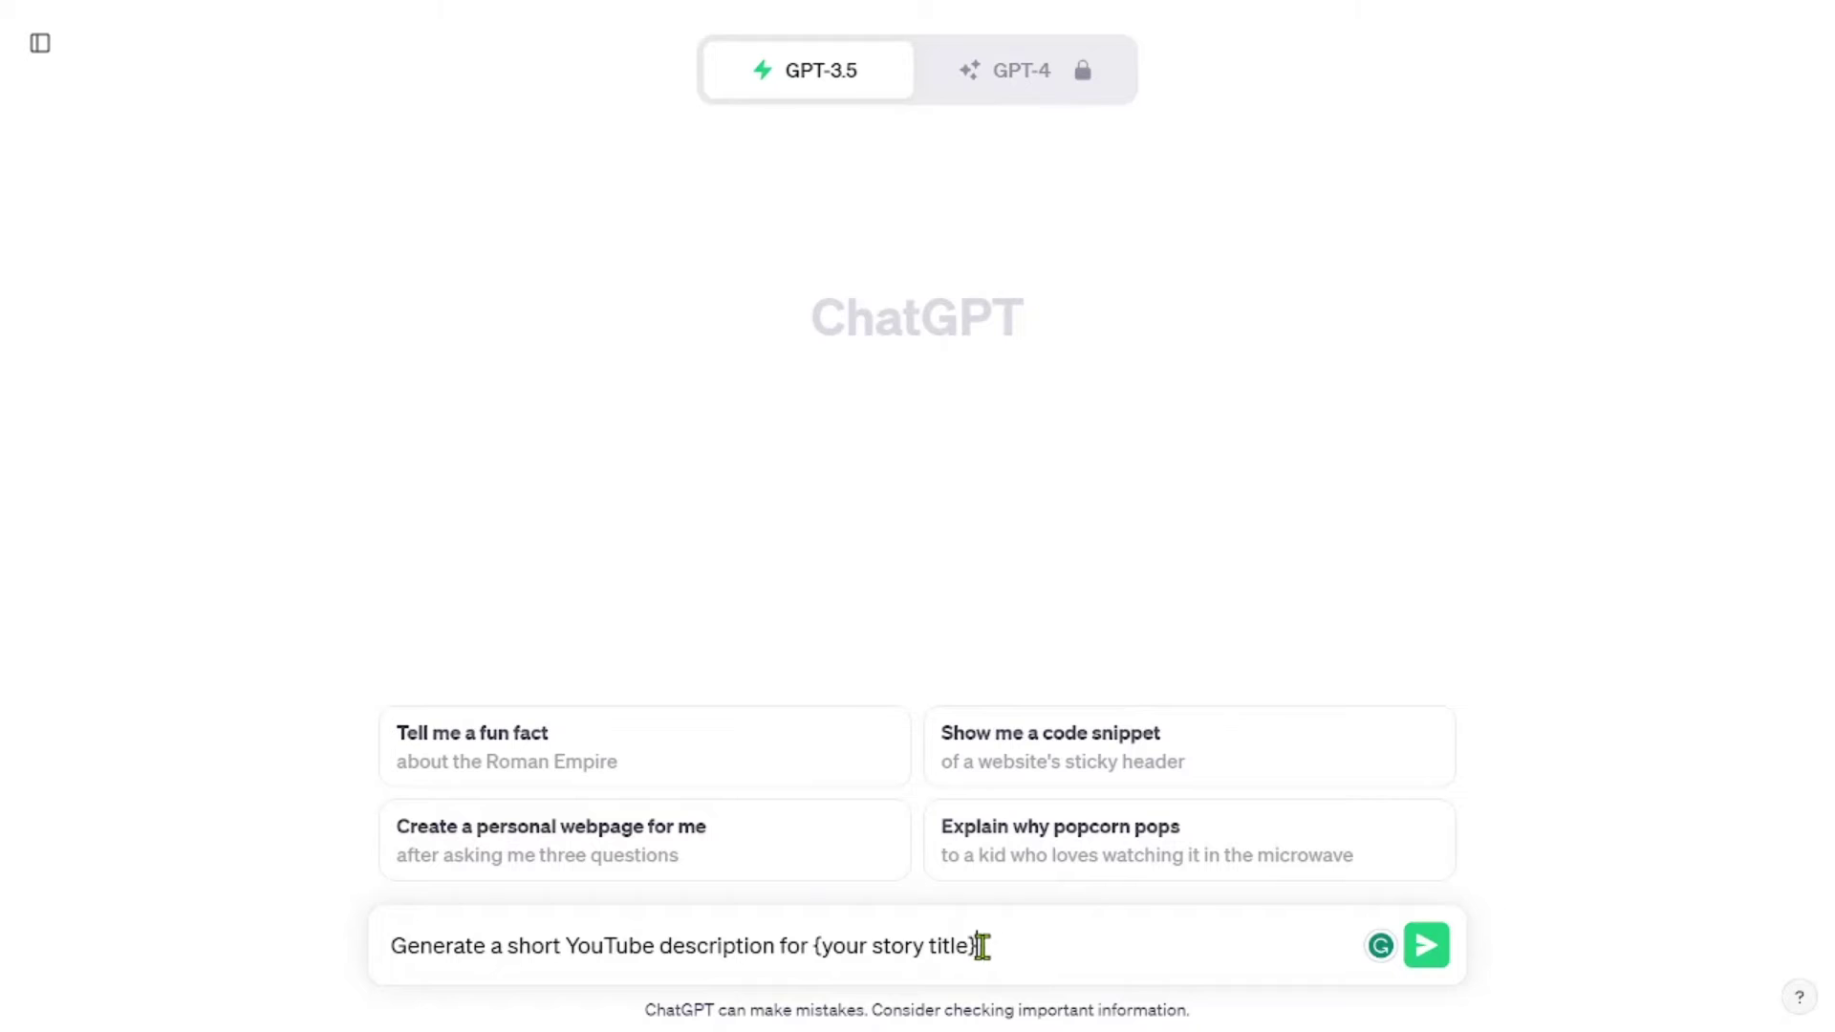
- Swap the {your story title} placeholder for the story title and send the description request
{"action": "left_click_drag", "start_coordinate": [984, 945], "coordinate": [817, 946]}
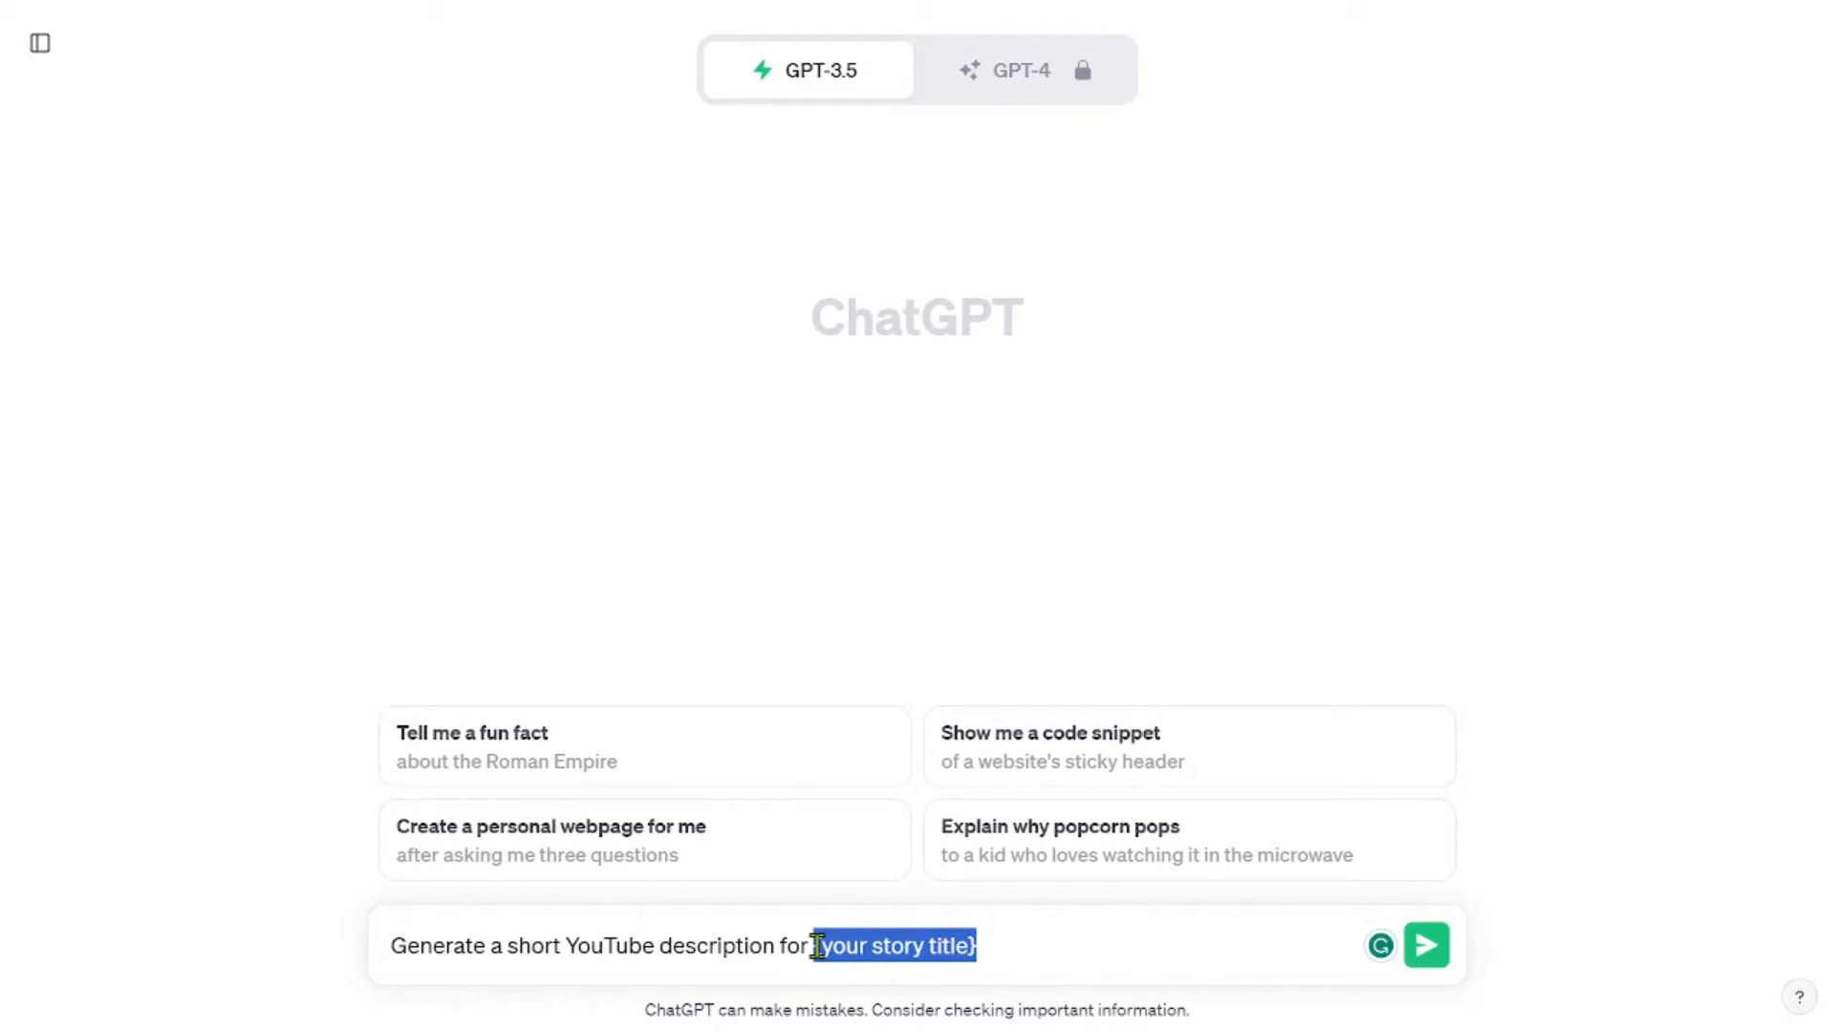
{"action": "key", "text": "BackSpace"}
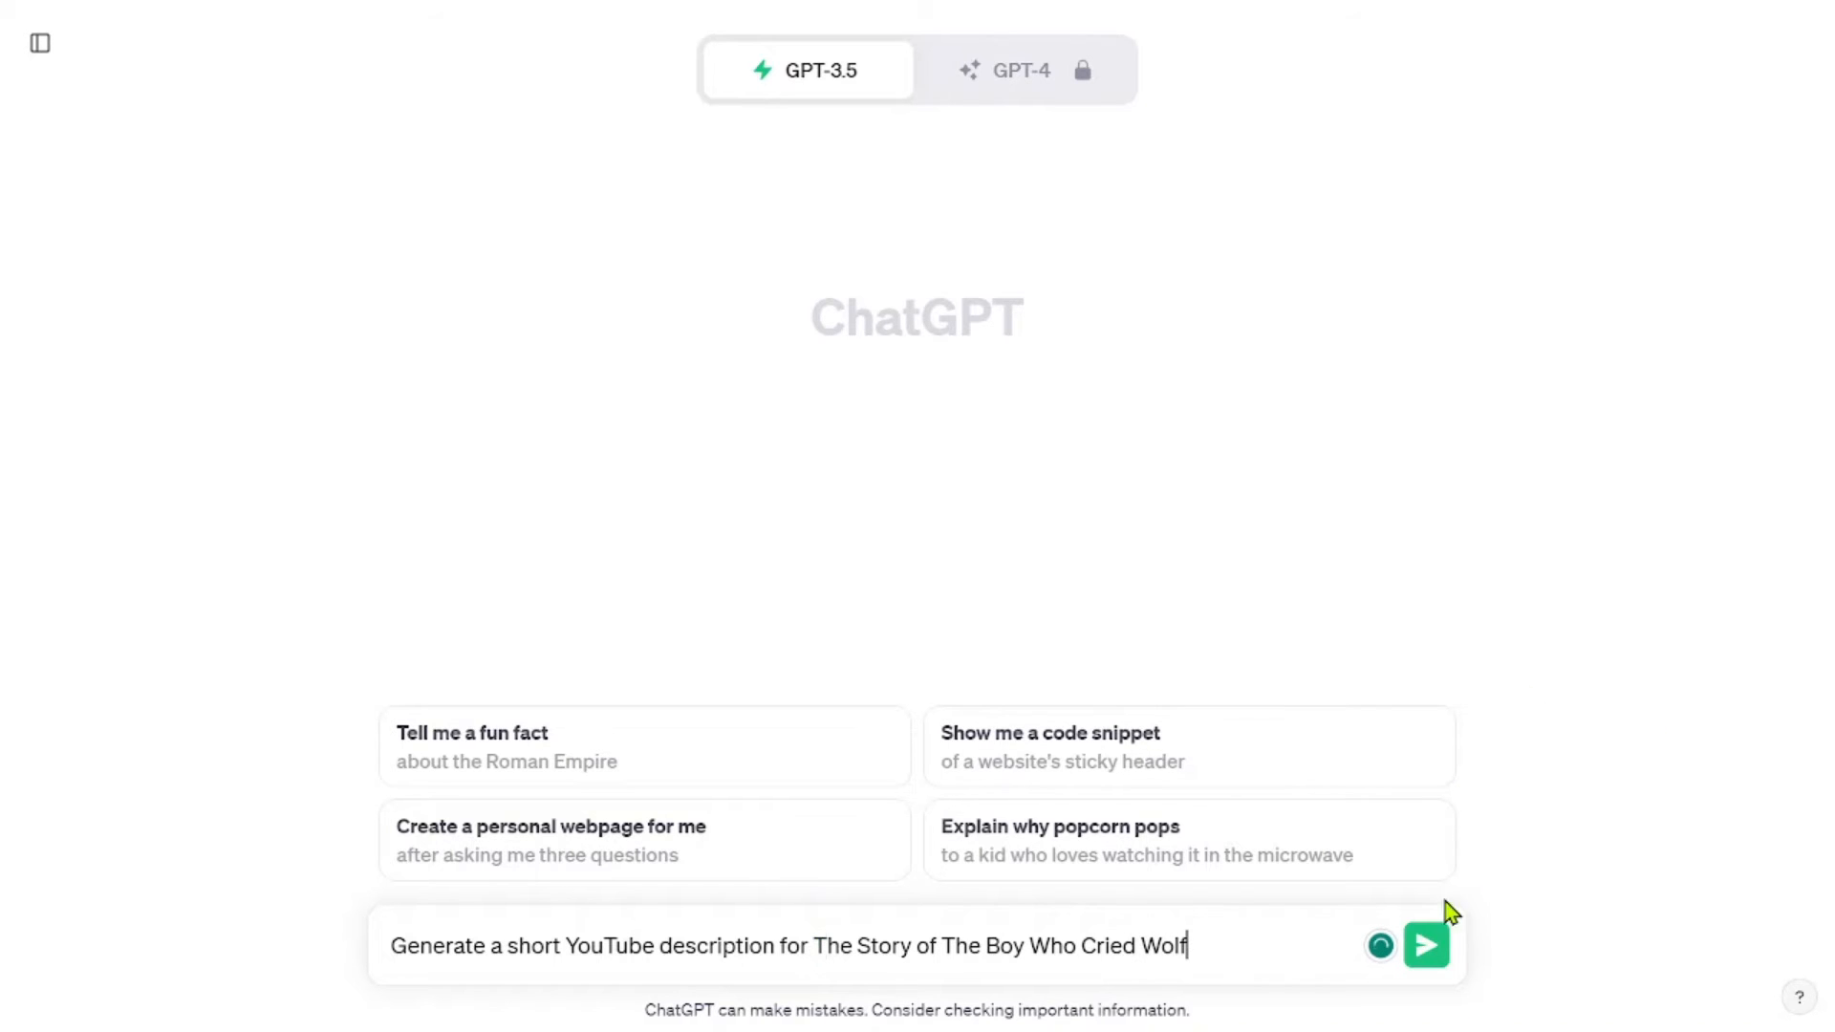
{"action": "left_click", "coordinate": [1427, 944]}
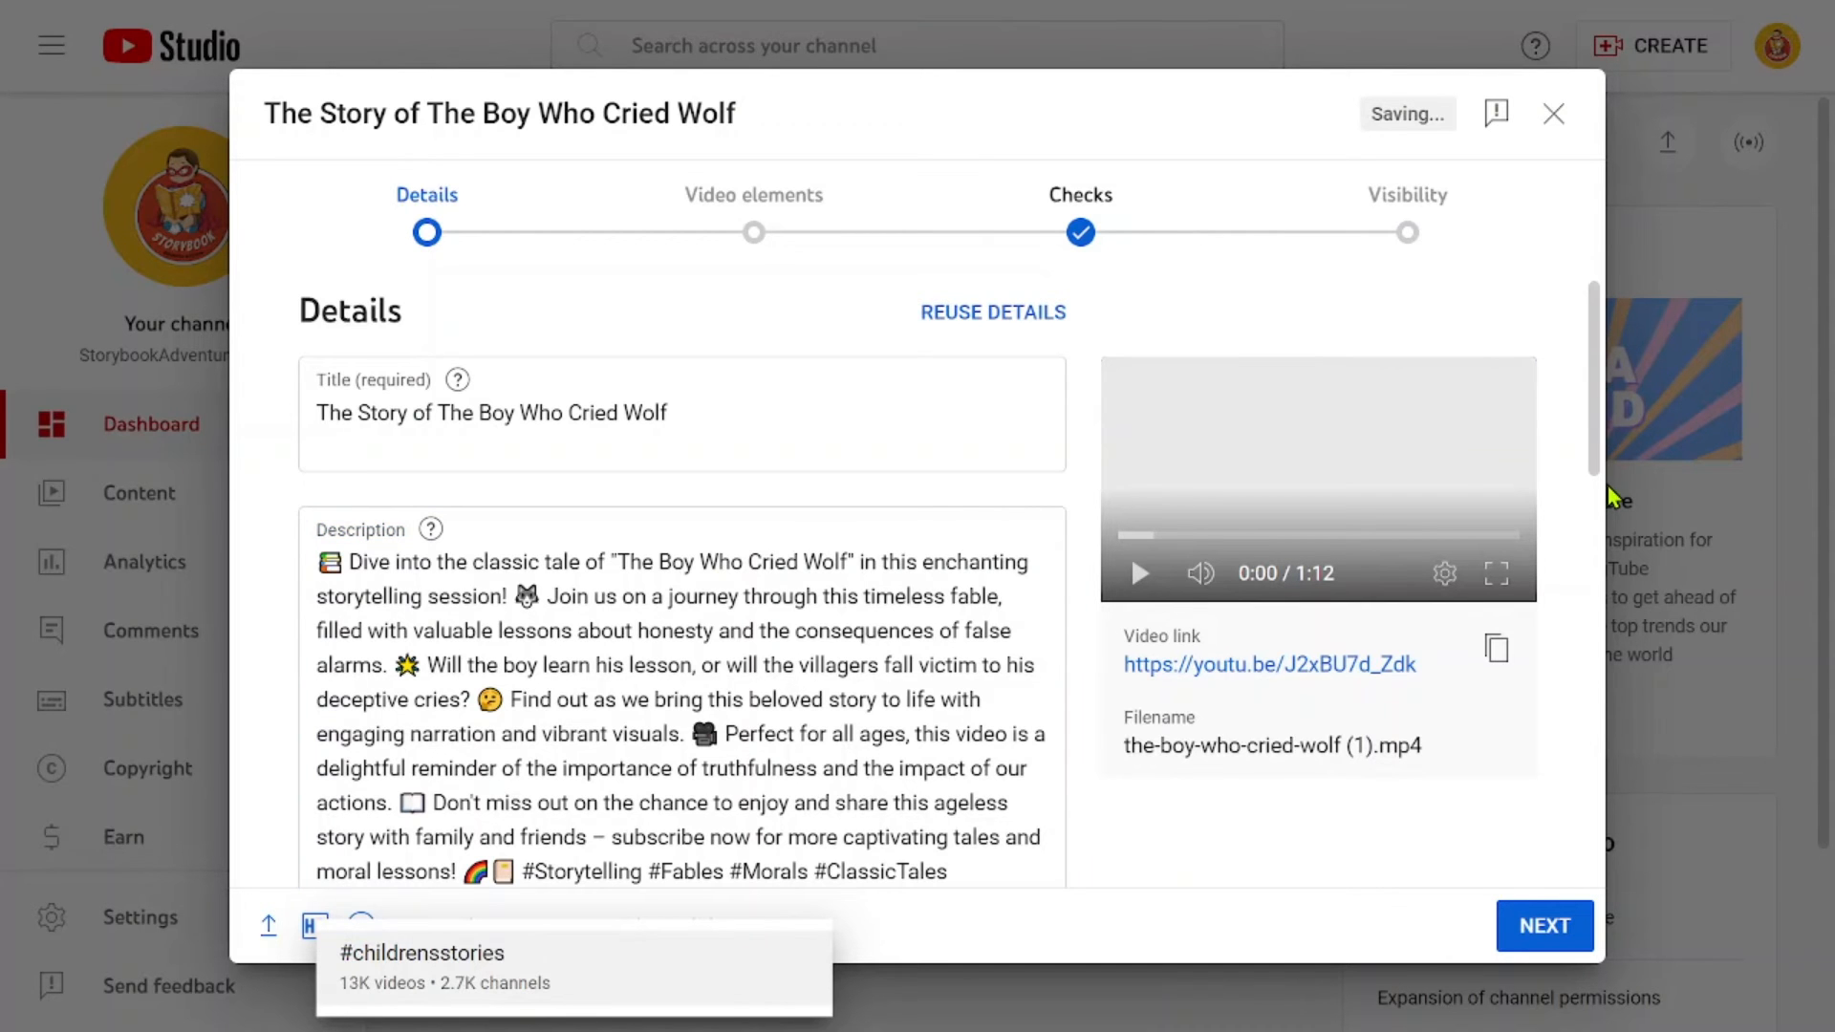
- Accept the #ChildrensStories hashtag and select Yes, it's made for kids under Audience
{"action": "key", "text": "space"}
{"action": "scroll", "coordinate": [1578, 617], "scroll_direction": "down", "scroll_amount": 5}
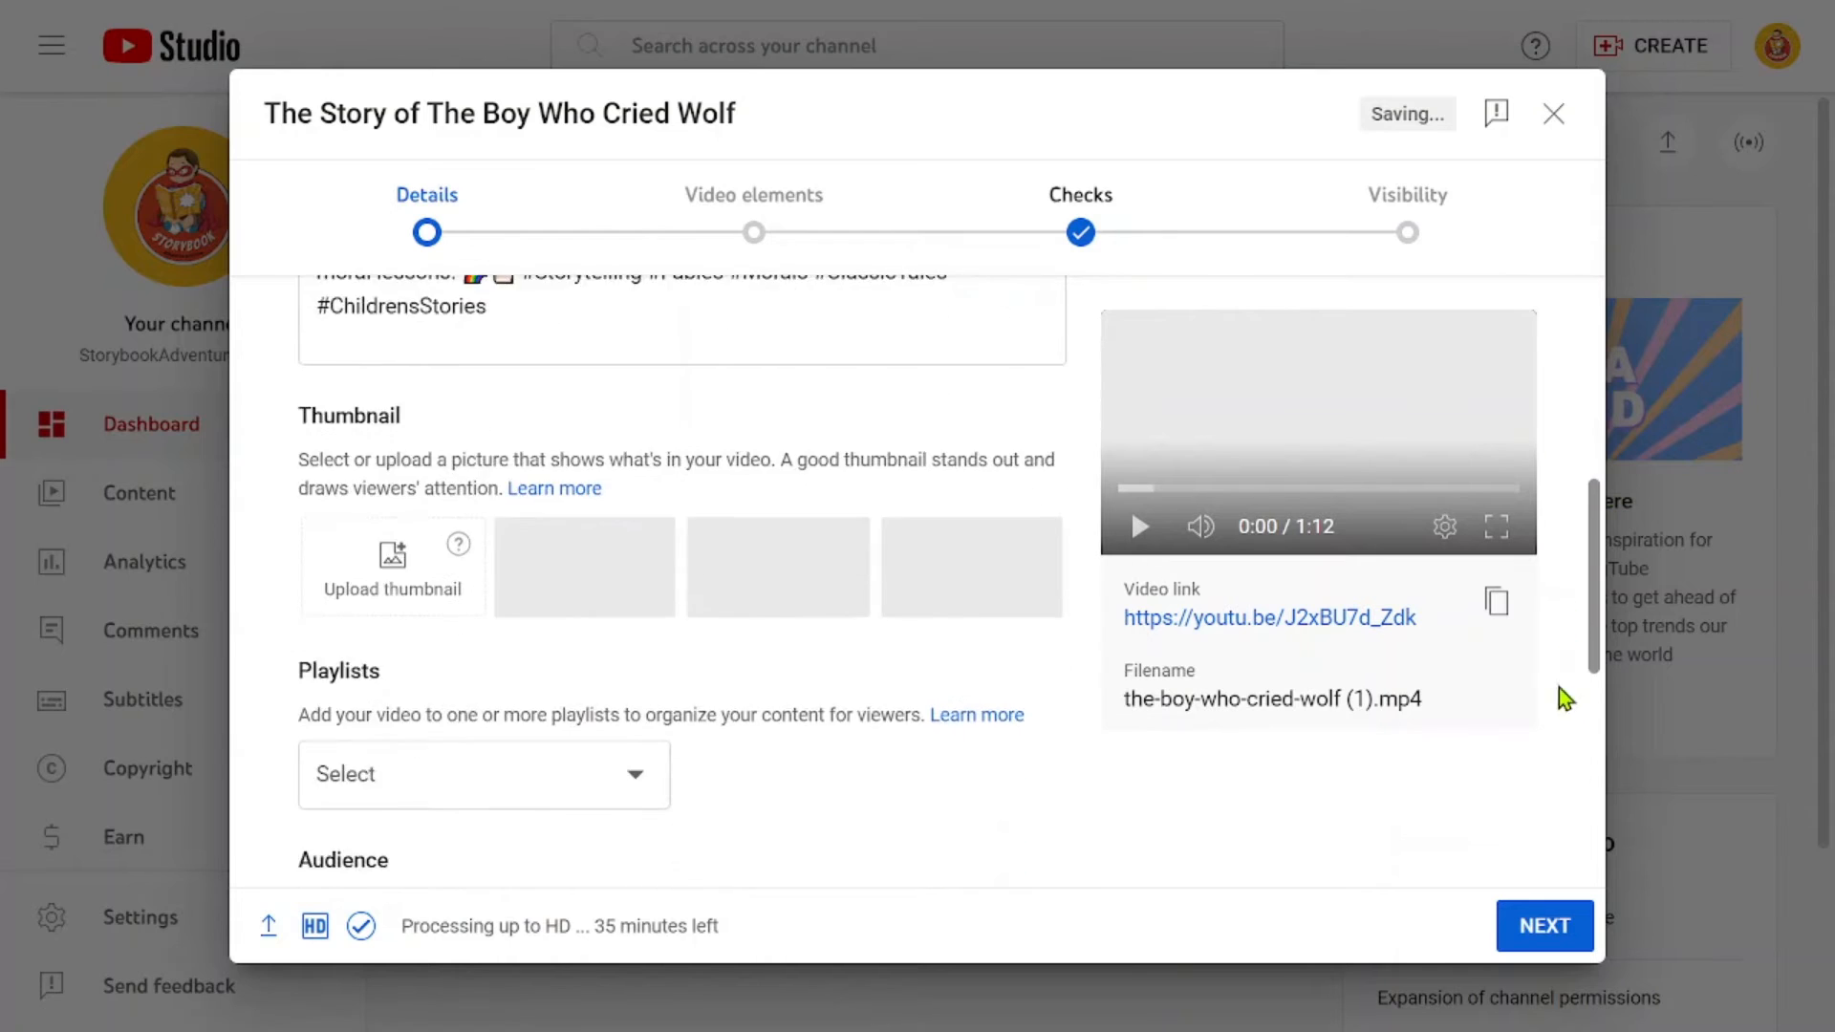
{"action": "scroll", "coordinate": [1563, 698], "scroll_direction": "down", "scroll_amount": 3}
{"action": "scroll", "coordinate": [1554, 760], "scroll_direction": "down", "scroll_amount": 3}
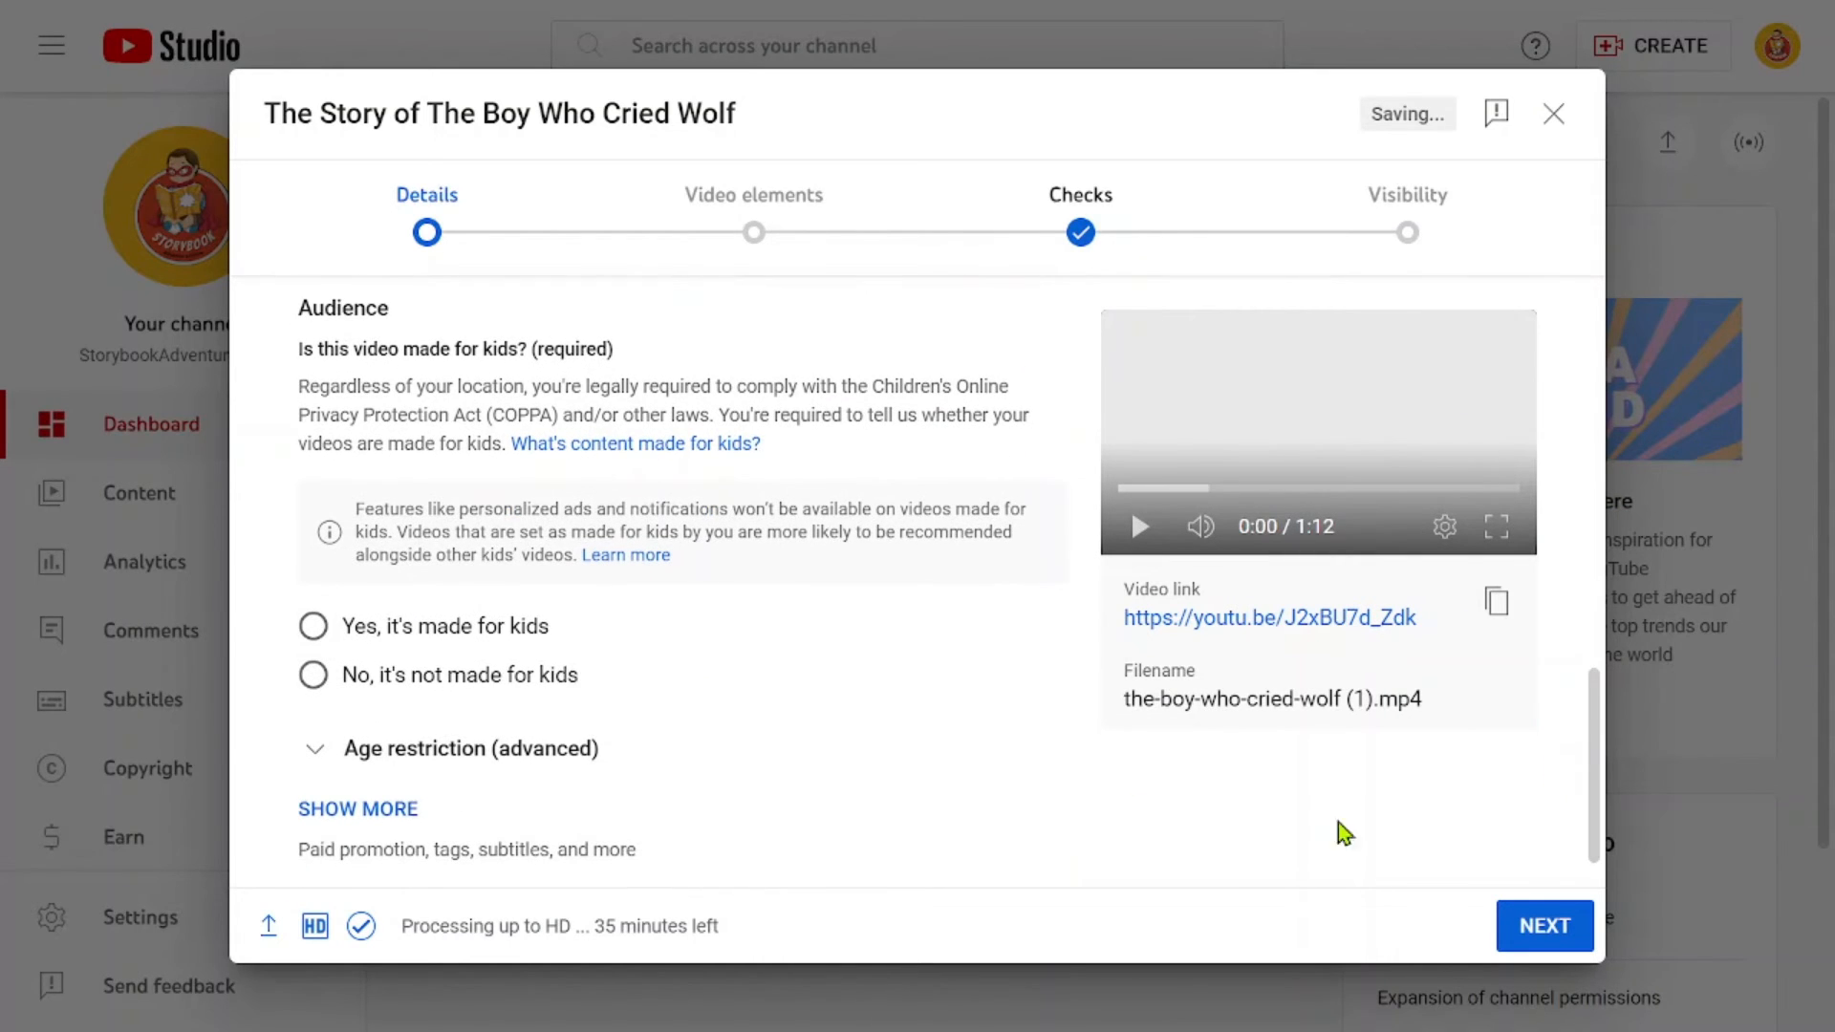
{"action": "left_click", "coordinate": [313, 626]}
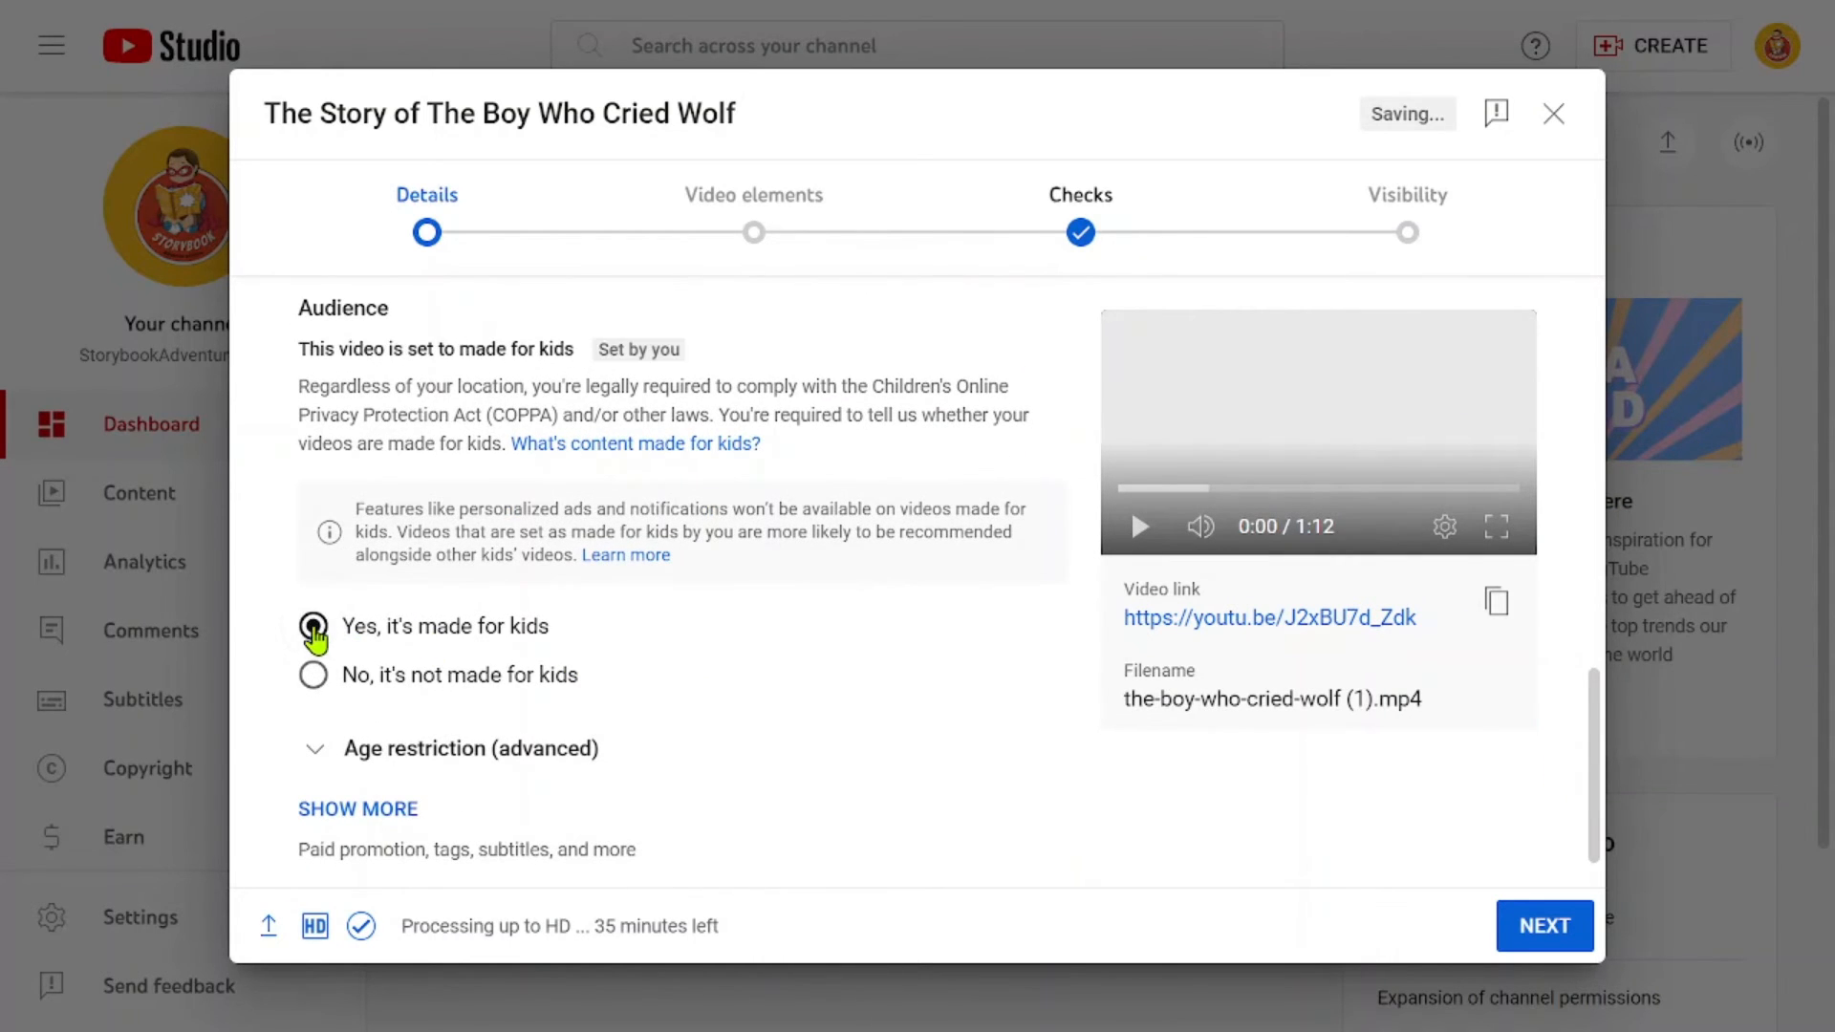
{"action": "left_click_drag", "start_coordinate": [1596, 717], "coordinate": [1605, 785]}
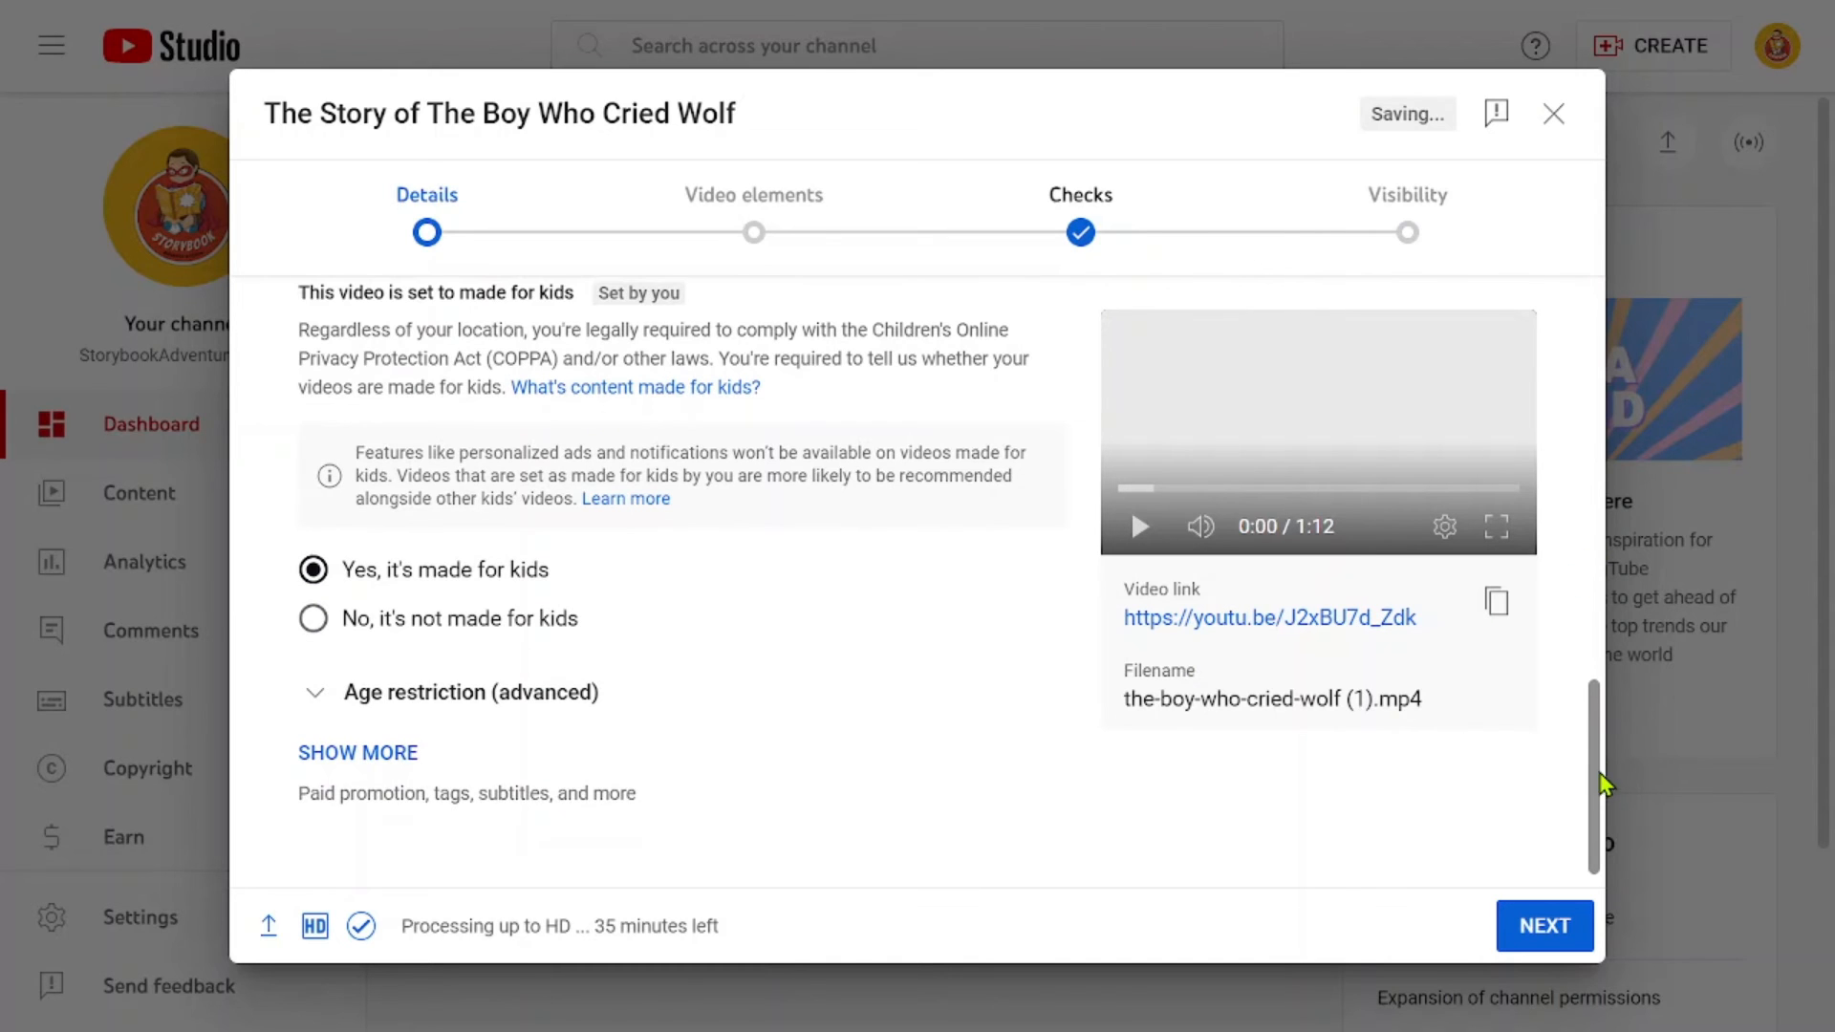
- Advance through Video elements and Checks, set visibility to Public, and publish the video
{"action": "left_click", "coordinate": [1548, 926]}
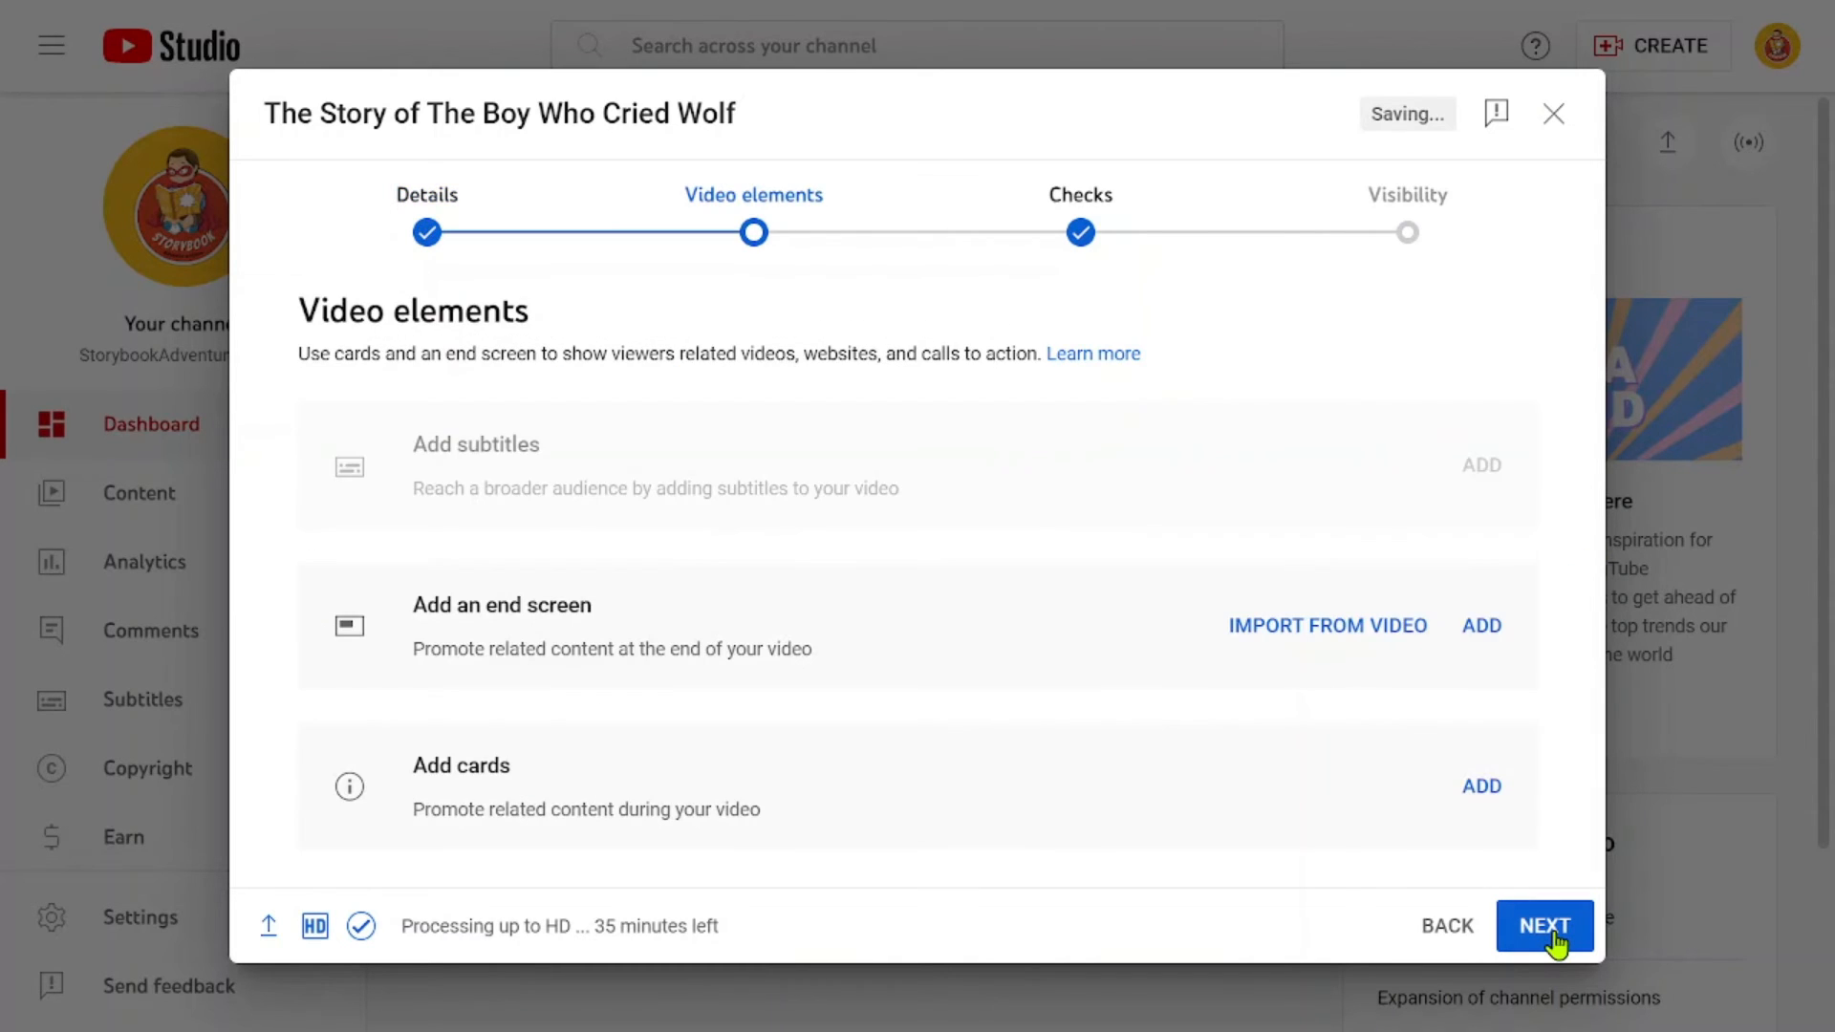
{"action": "left_click", "coordinate": [1545, 926]}
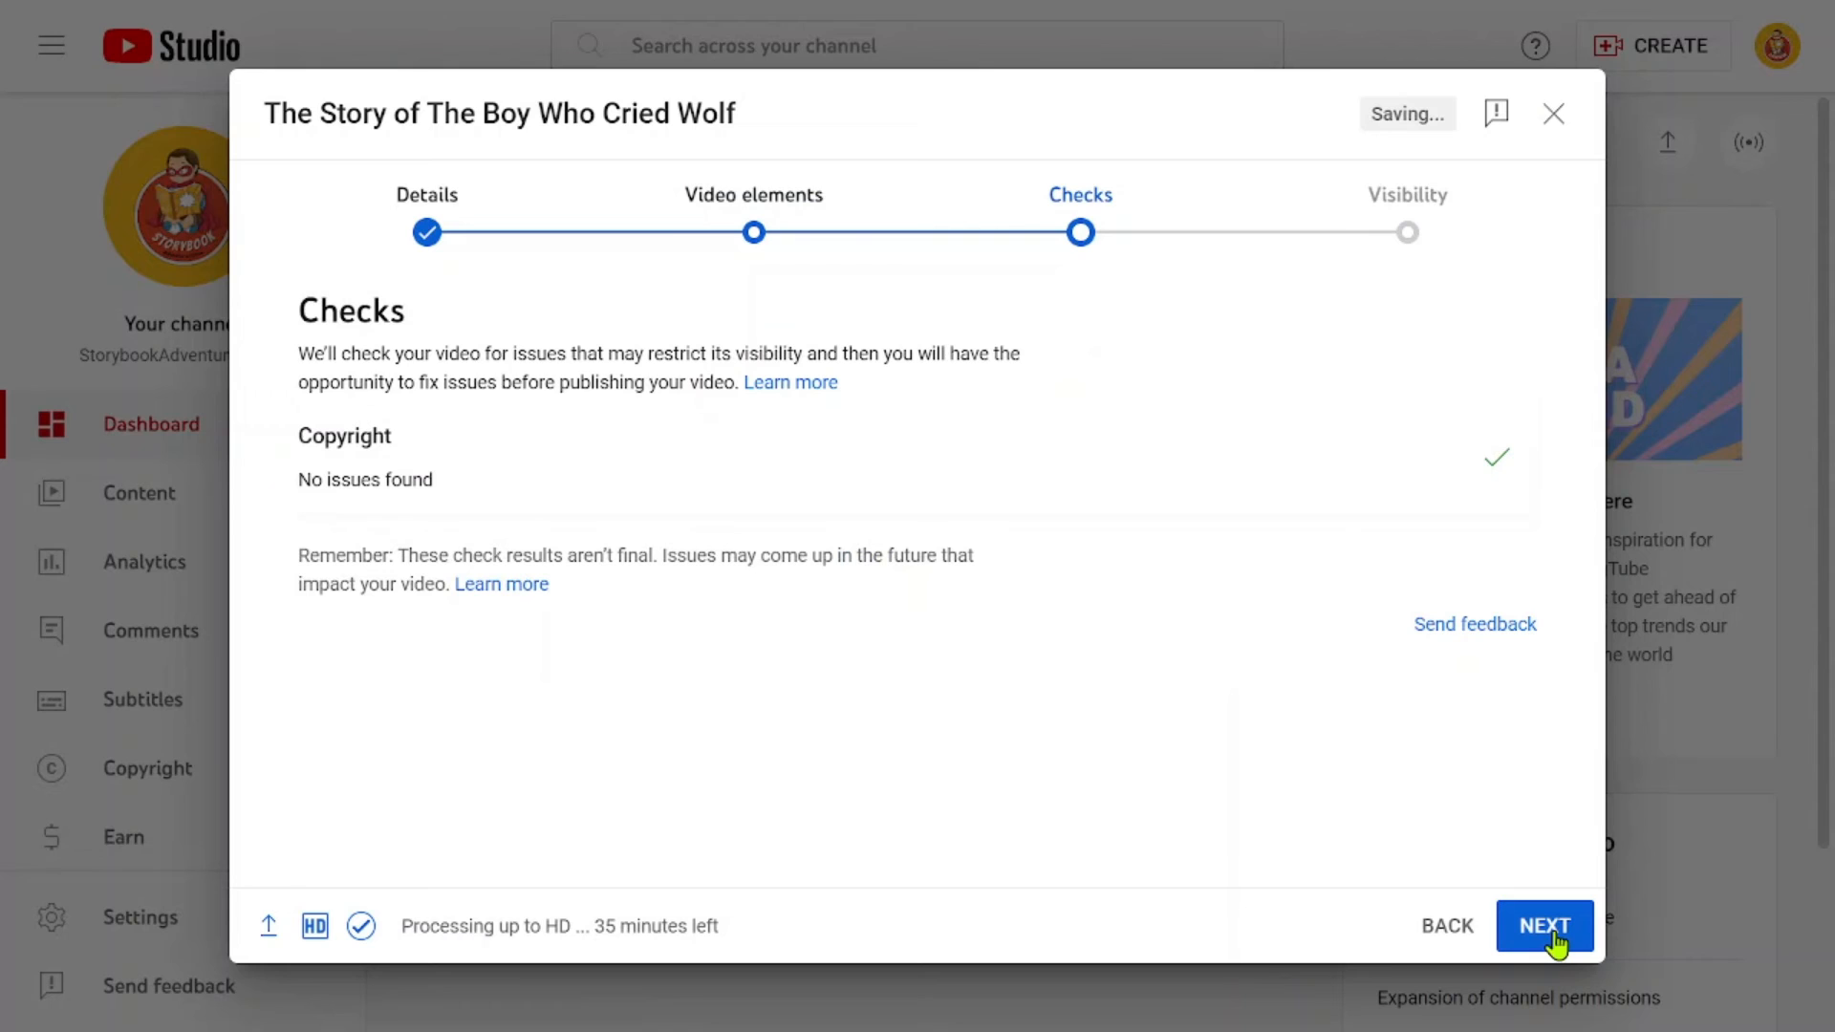
{"action": "left_click", "coordinate": [1555, 938]}
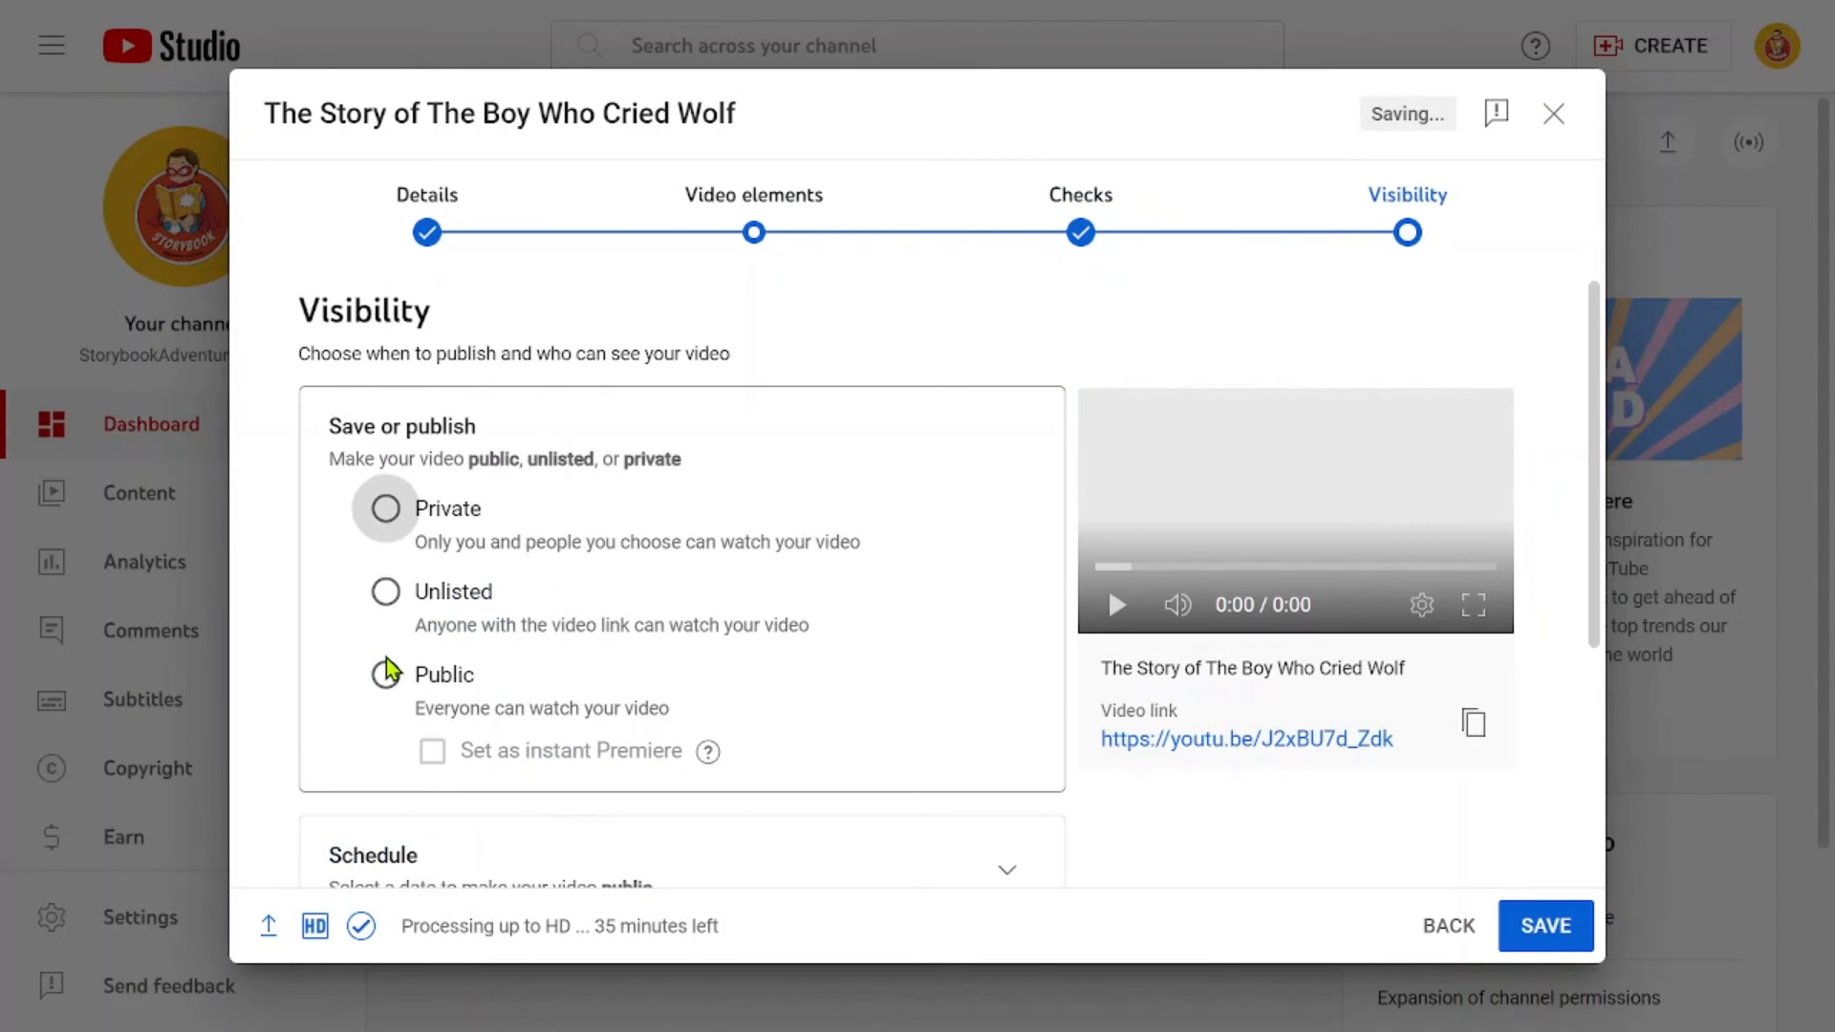
{"action": "left_click", "coordinate": [385, 676]}
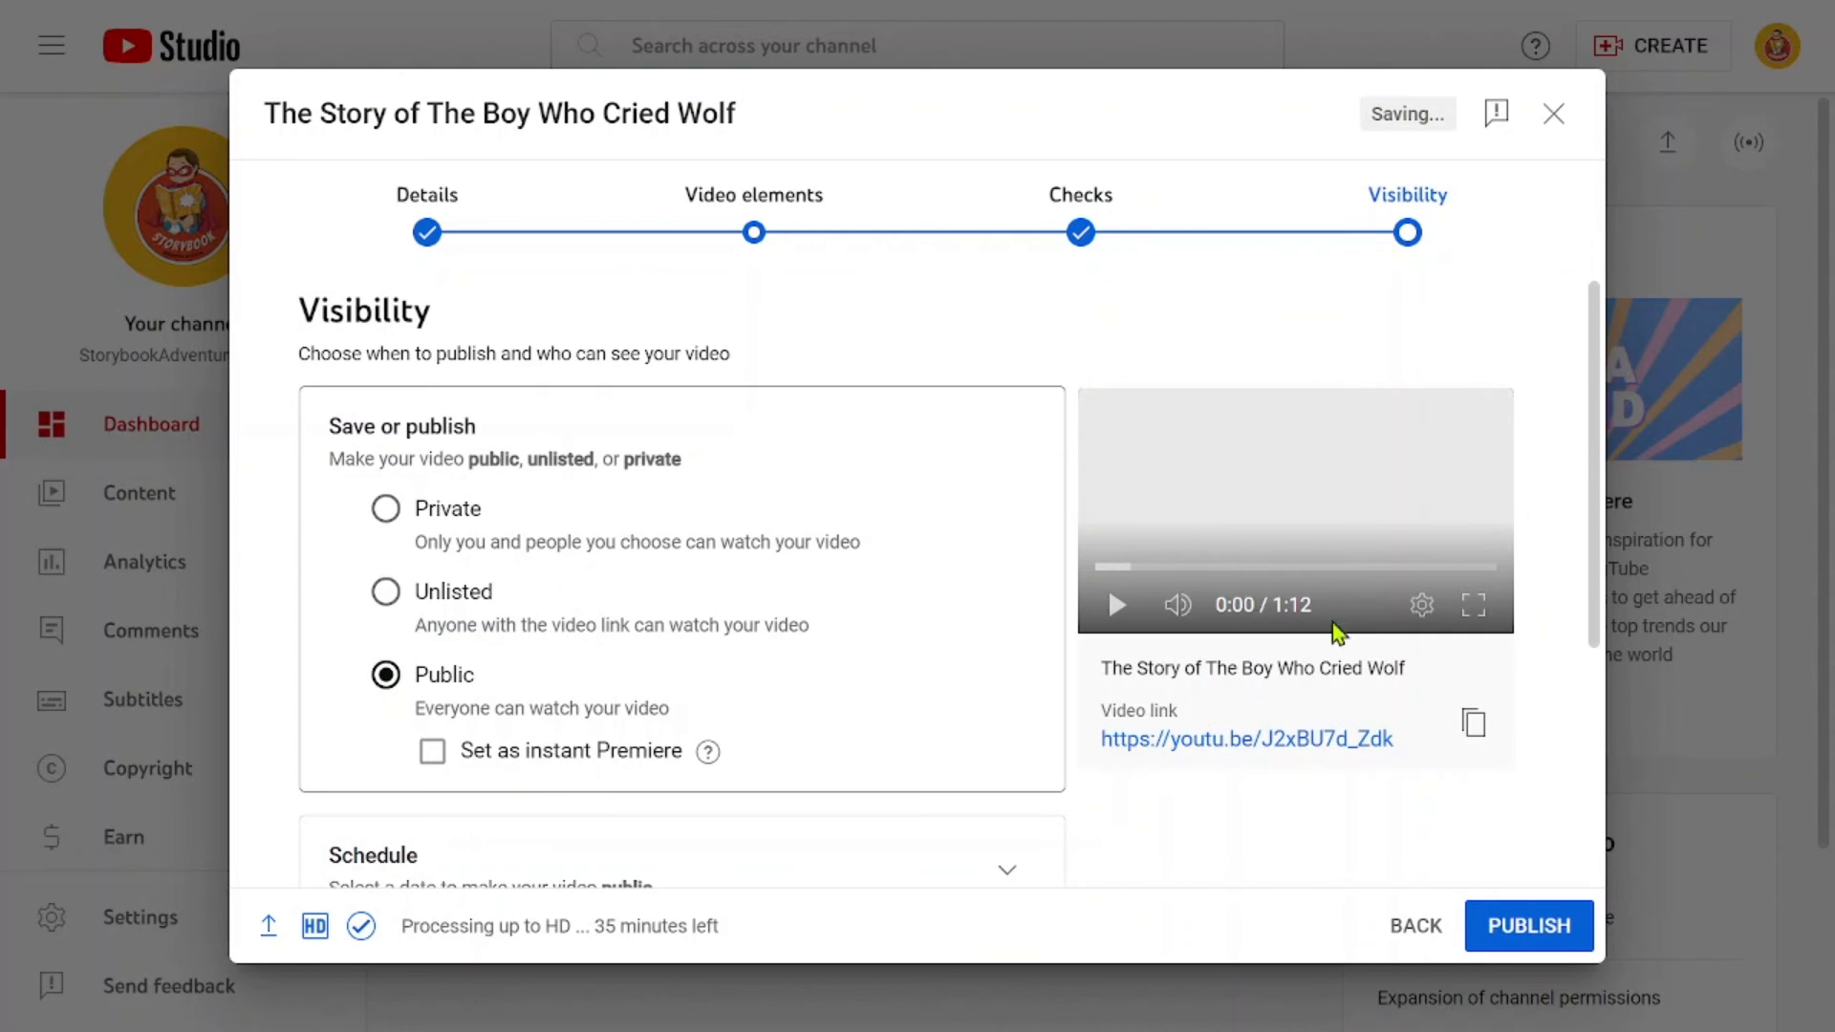
{"action": "left_click", "coordinate": [1505, 929]}
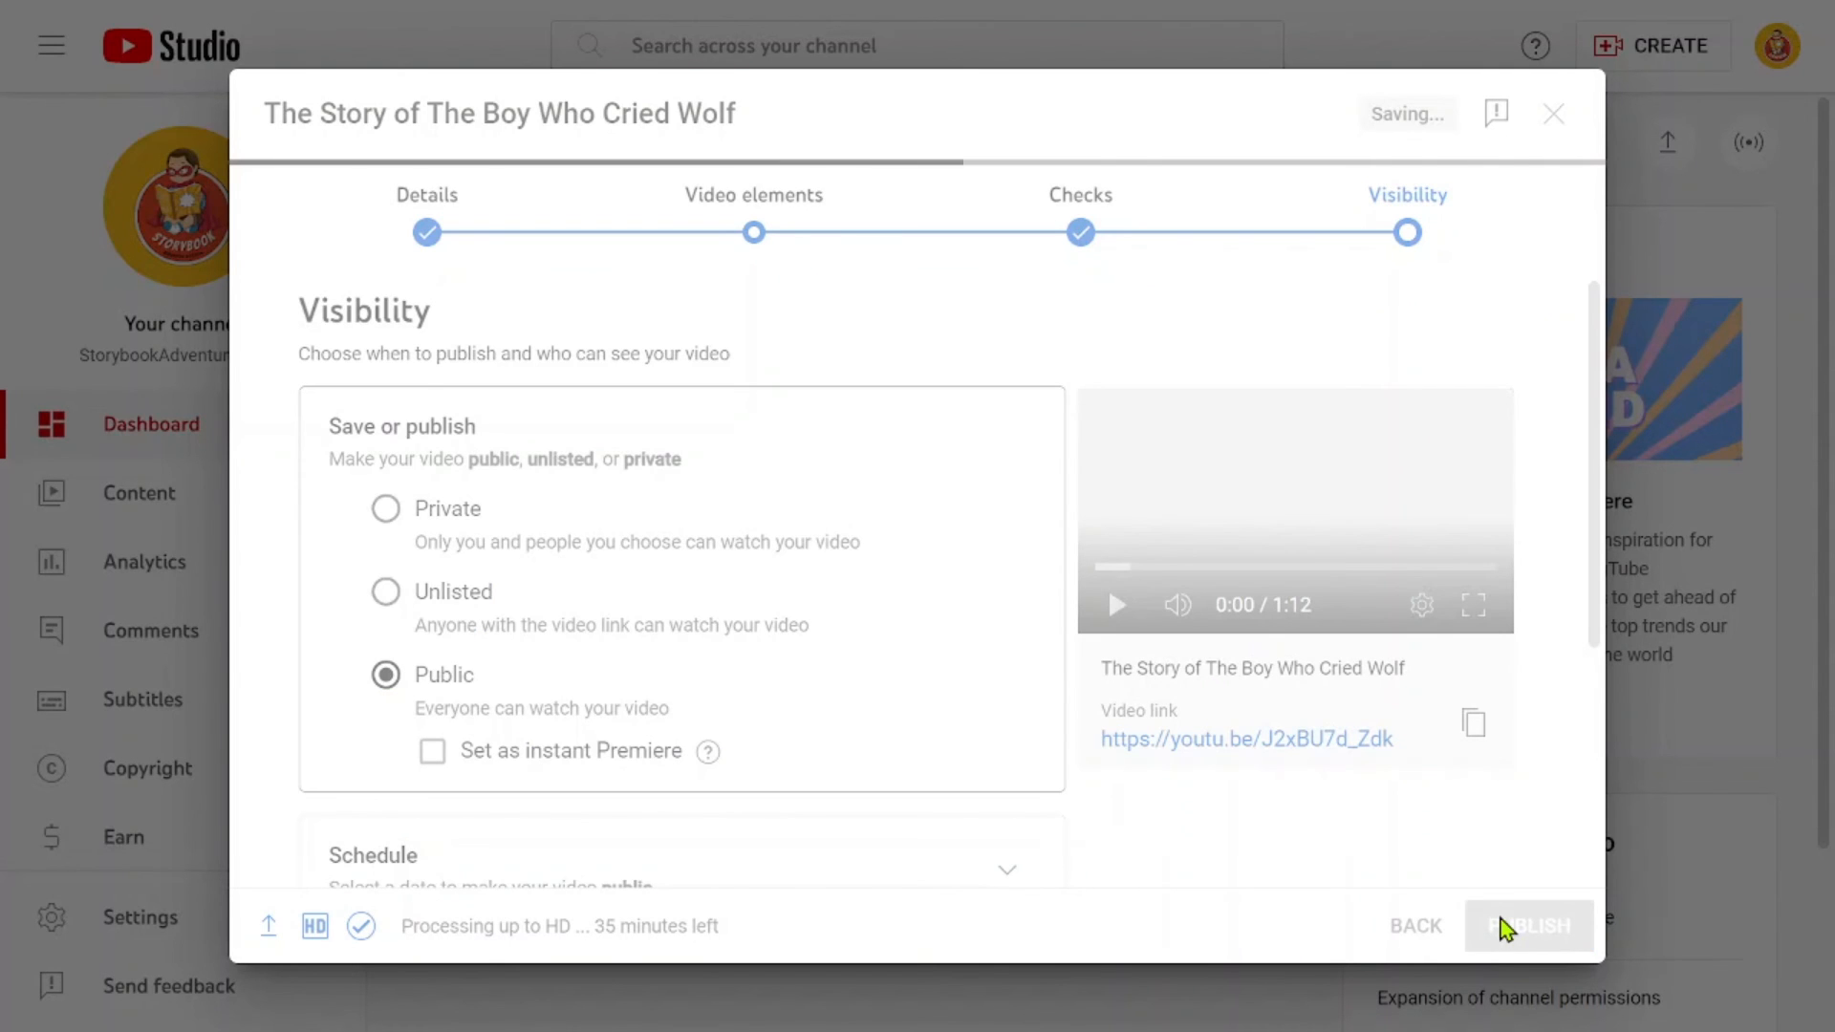